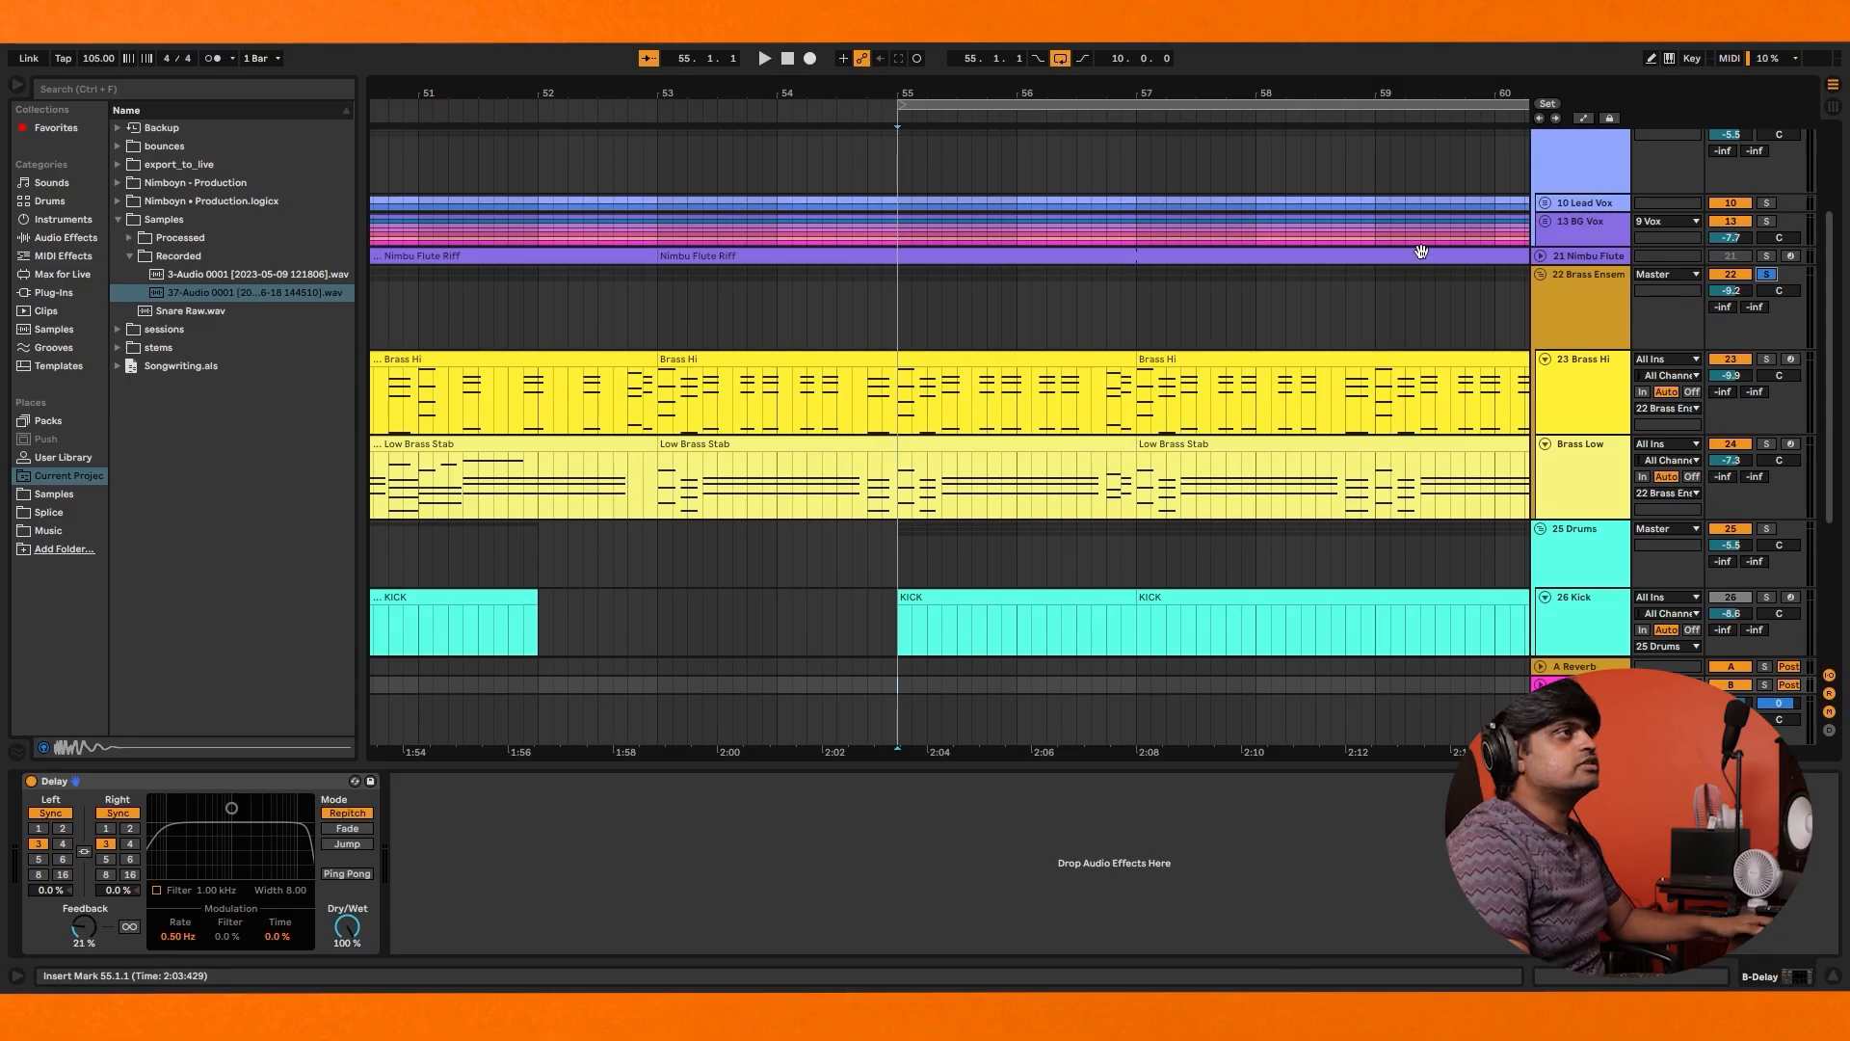
# Play the song from bar 55 and toggle solo on the drums and brass ensemble to compare the brass alone with the mix
pyautogui.click(899, 304)
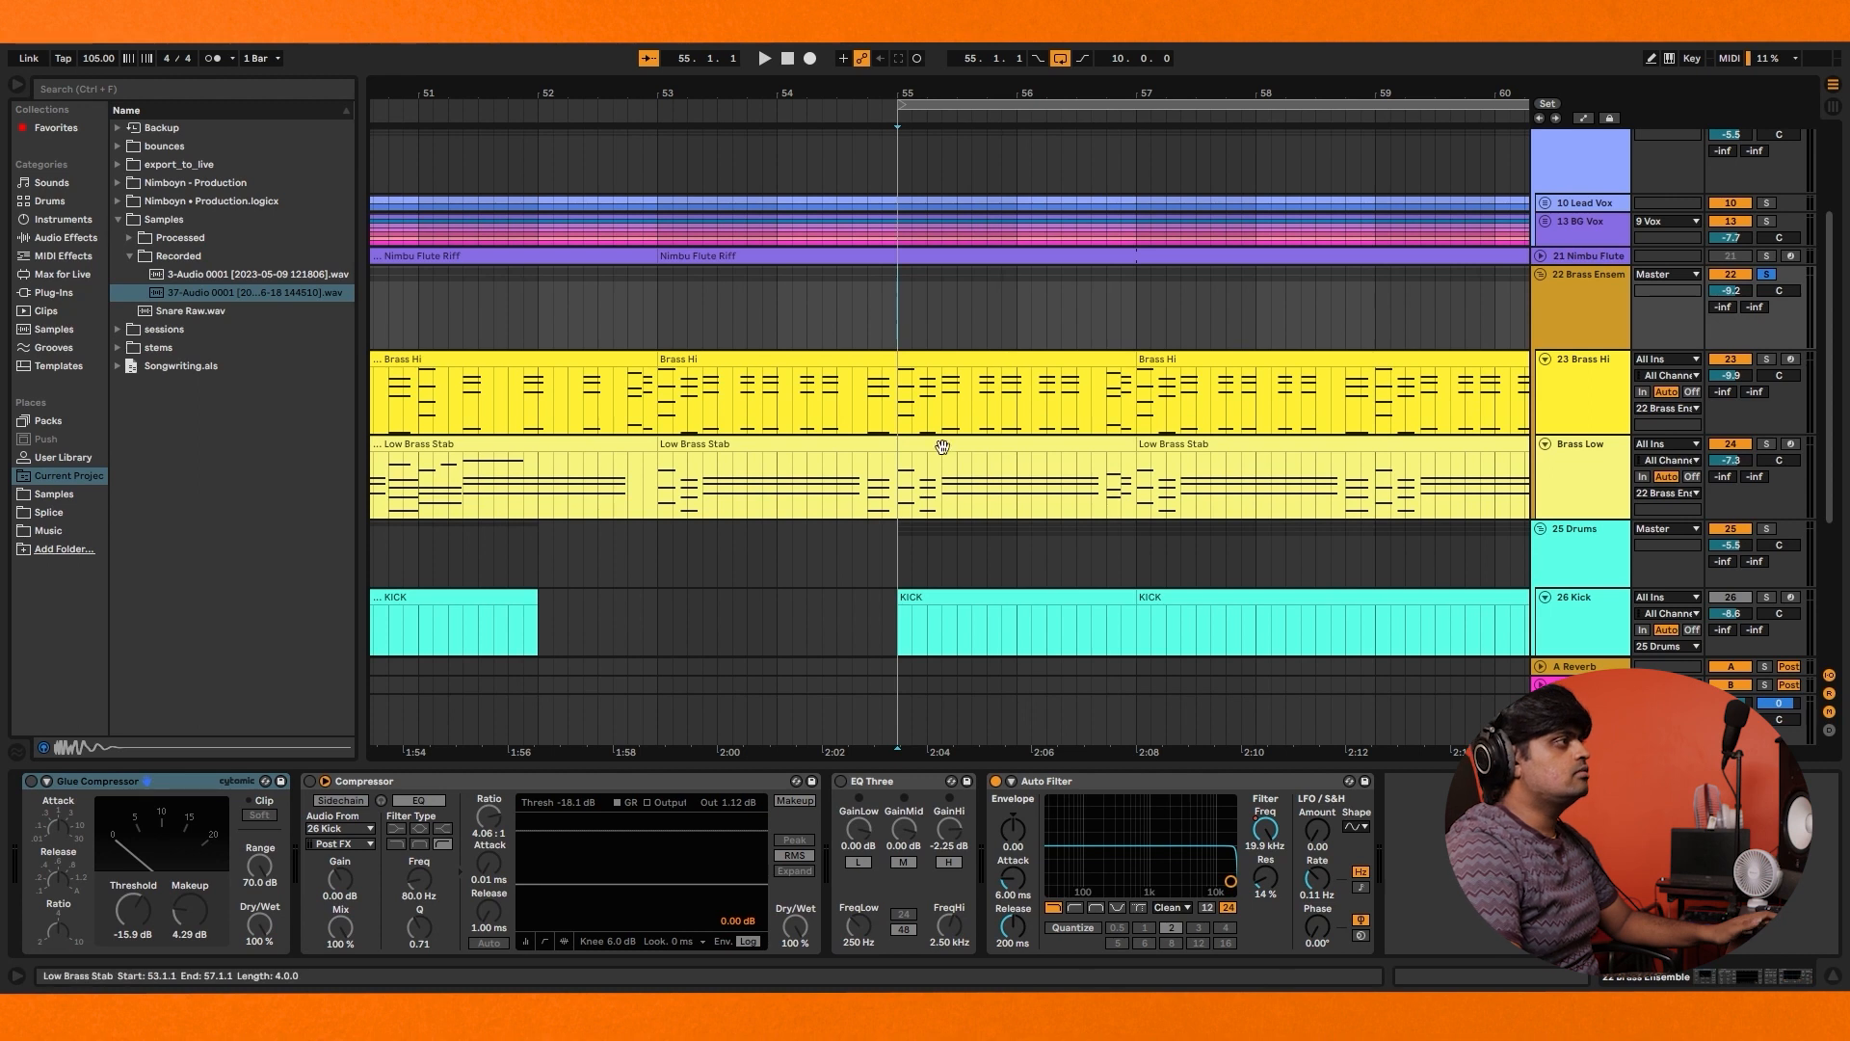
pyautogui.press('space')
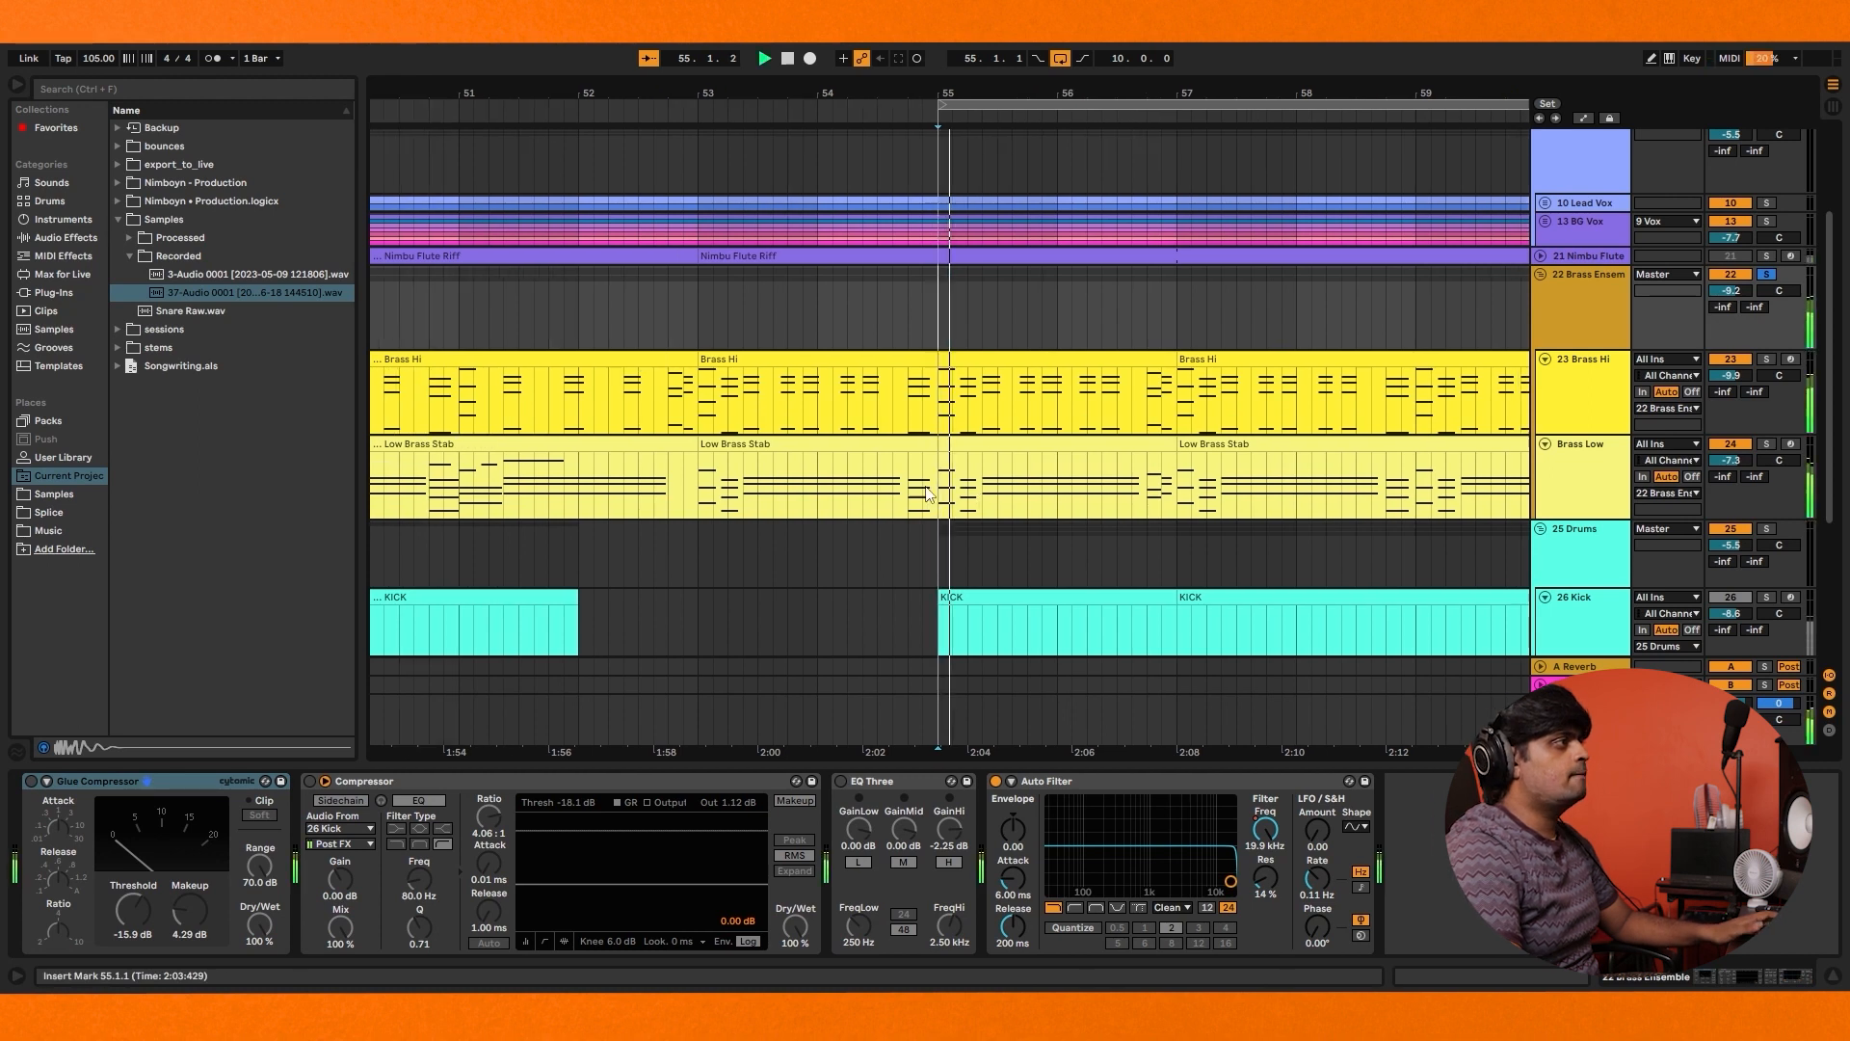
pyautogui.click(1767, 529)
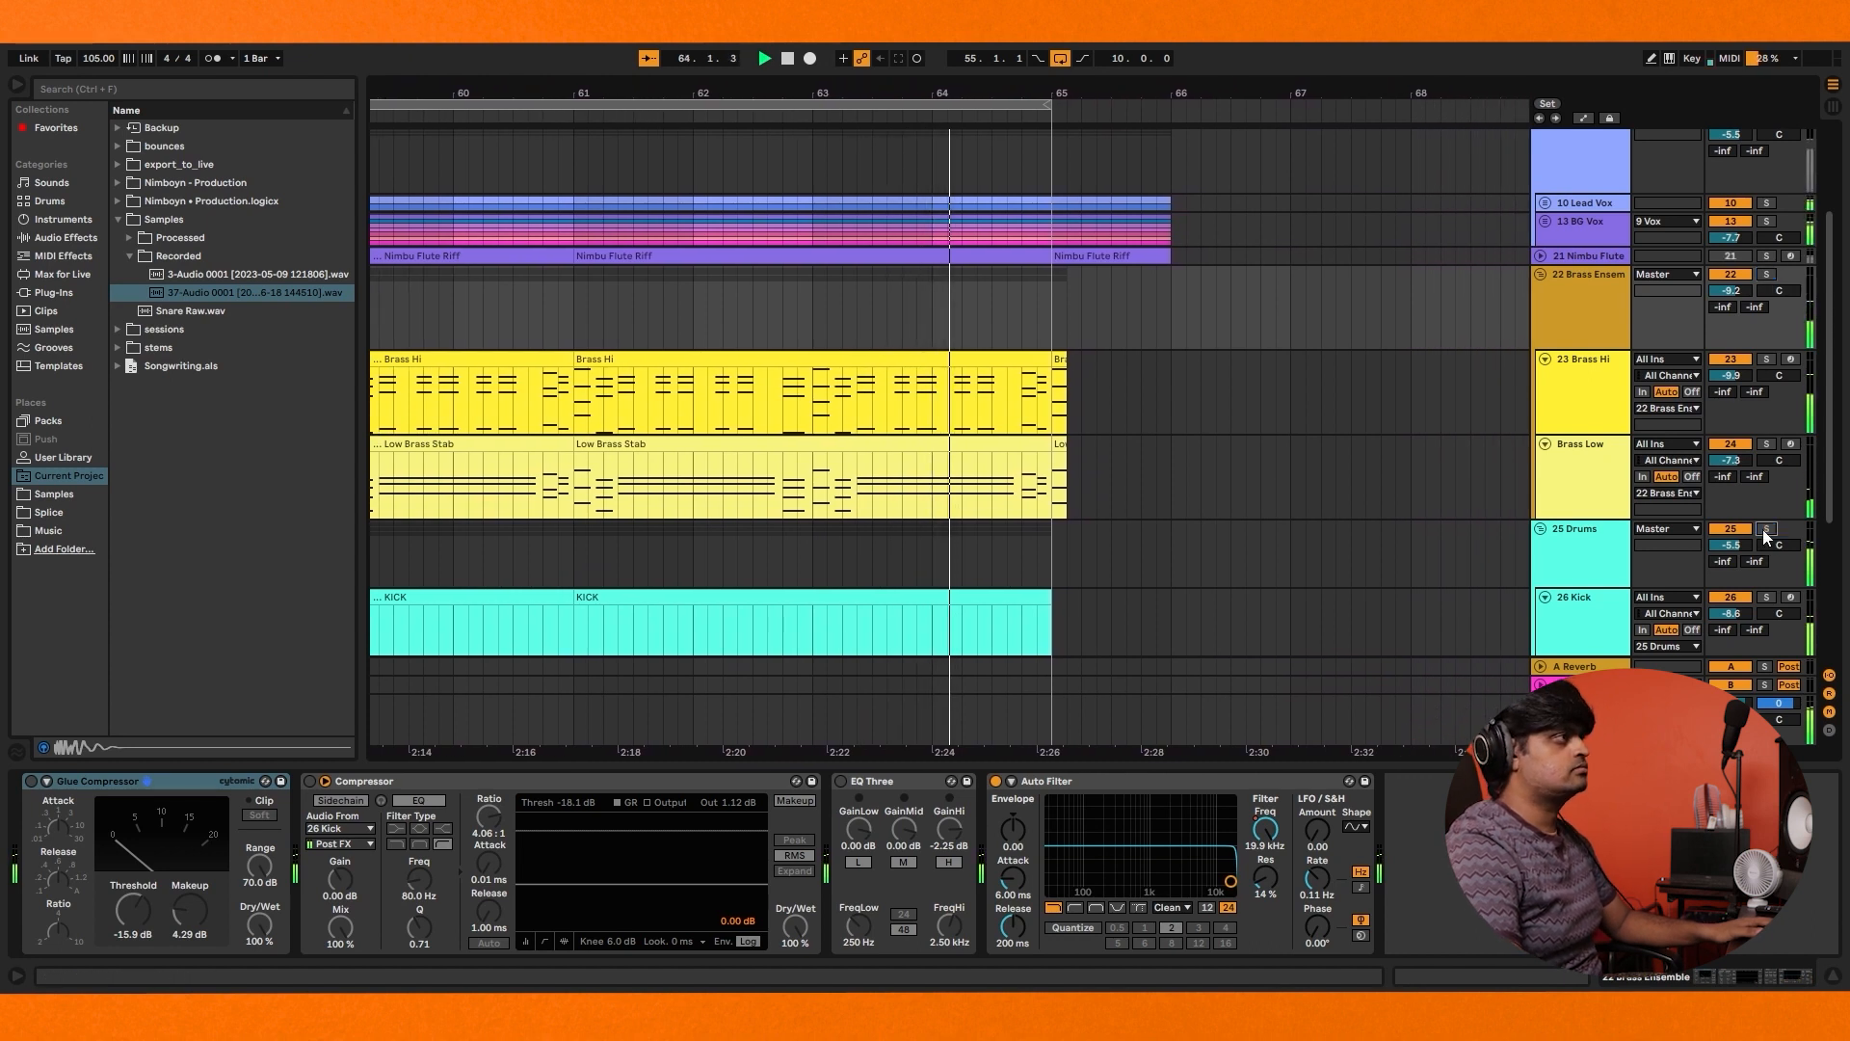
pyautogui.click(1767, 274)
pyautogui.click(1767, 277)
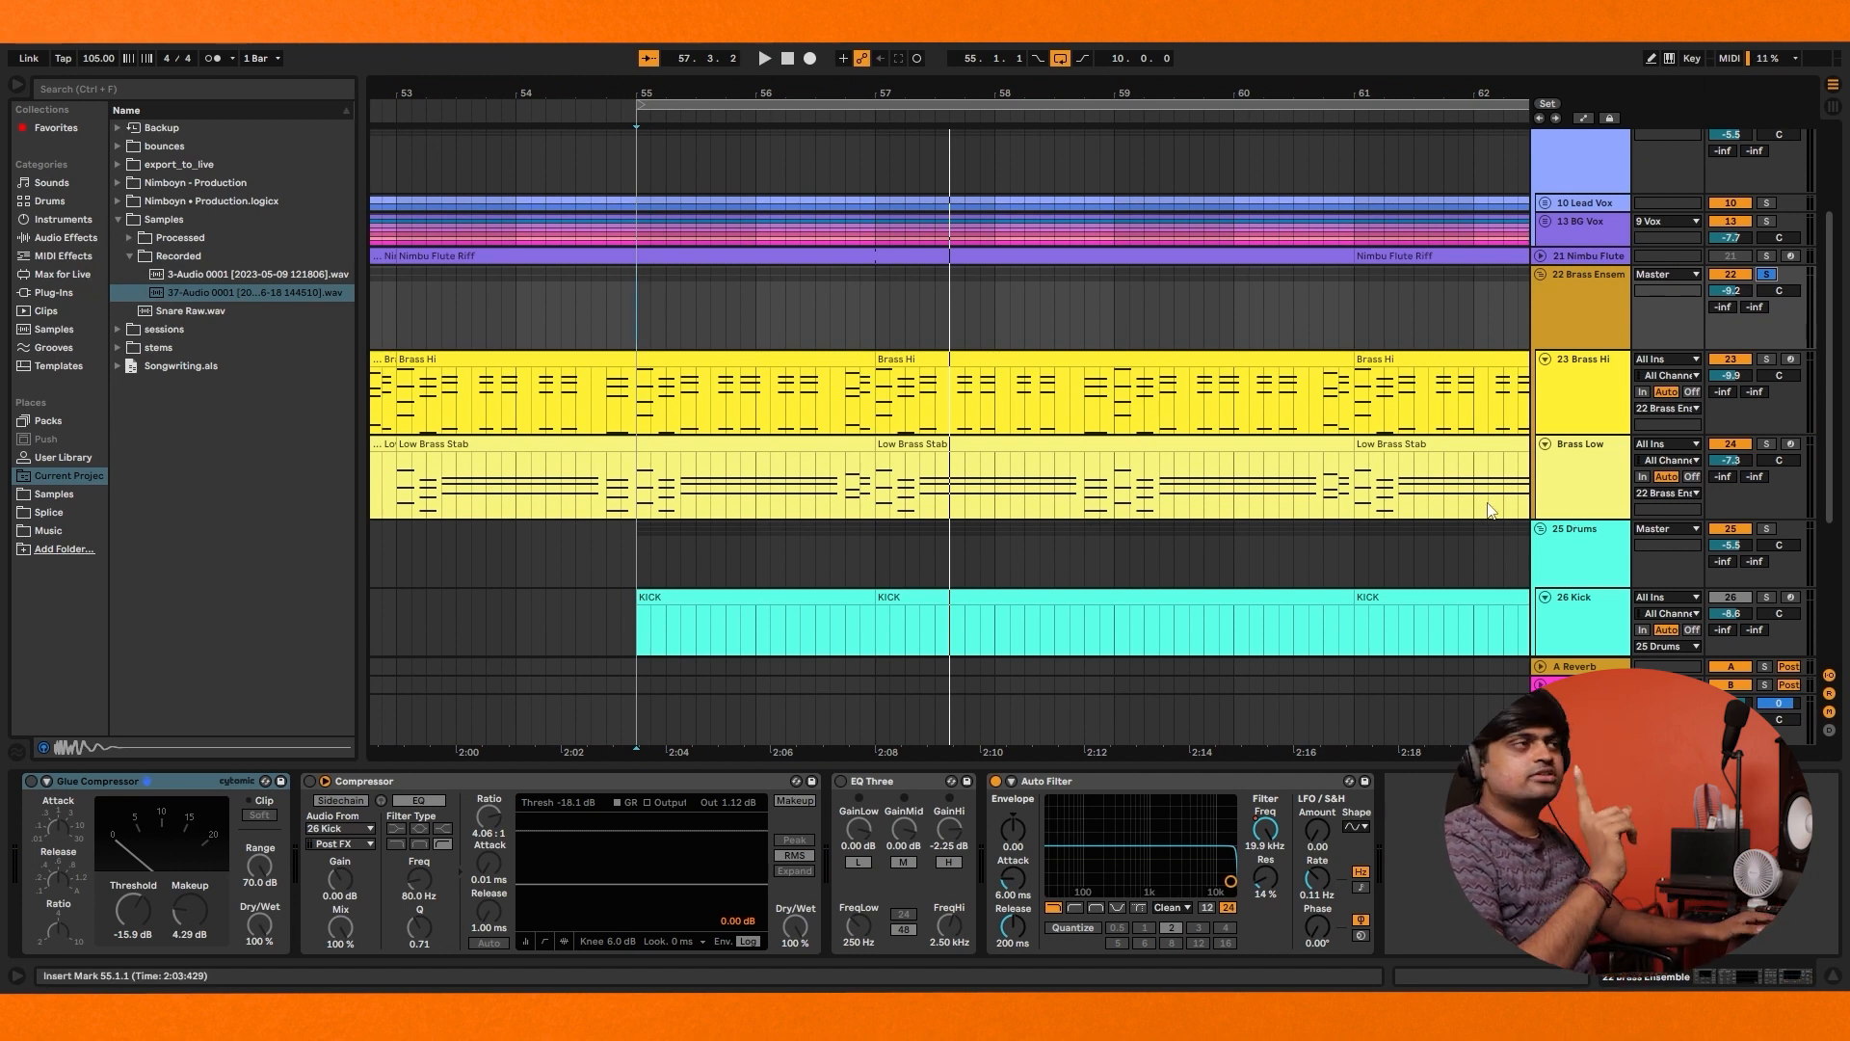
# Open the Komplete Kontrol instrument in the Brass Layer chain of the Brass Hi track
pyautogui.click(1579, 410)
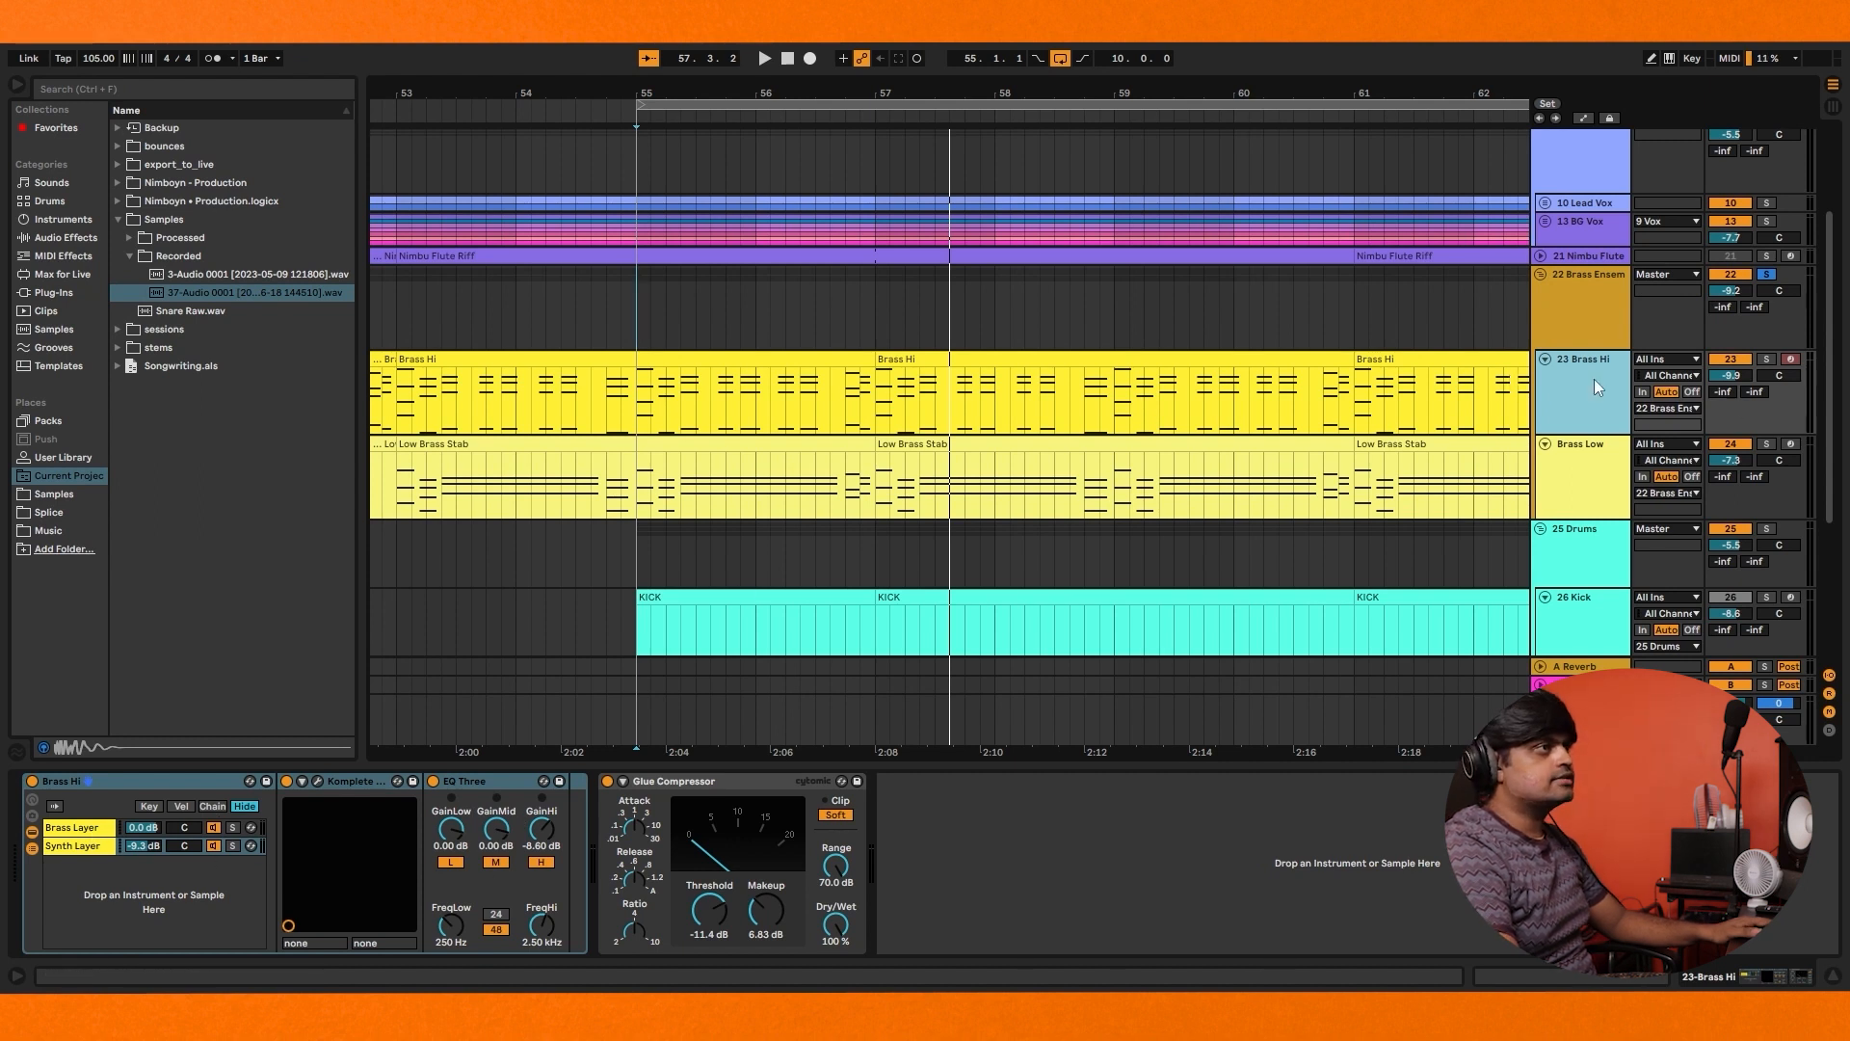
pyautogui.click(97, 829)
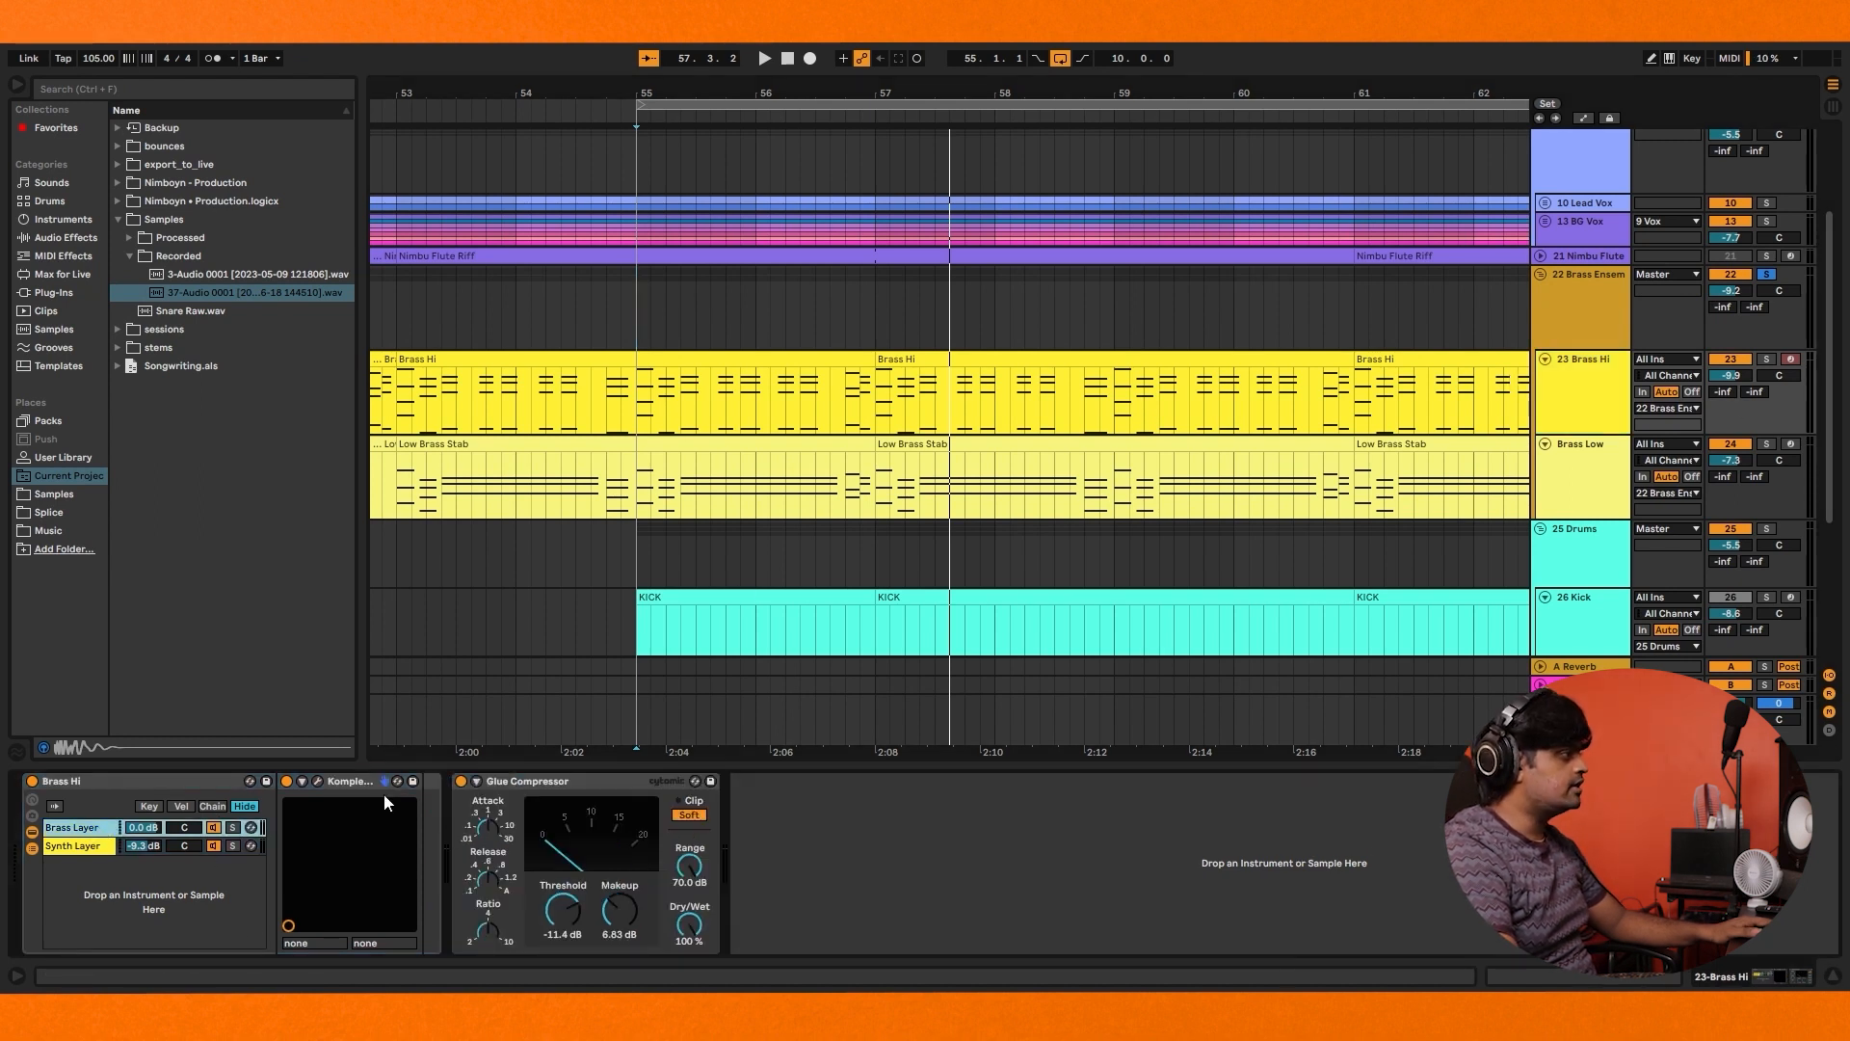
pyautogui.click(317, 780)
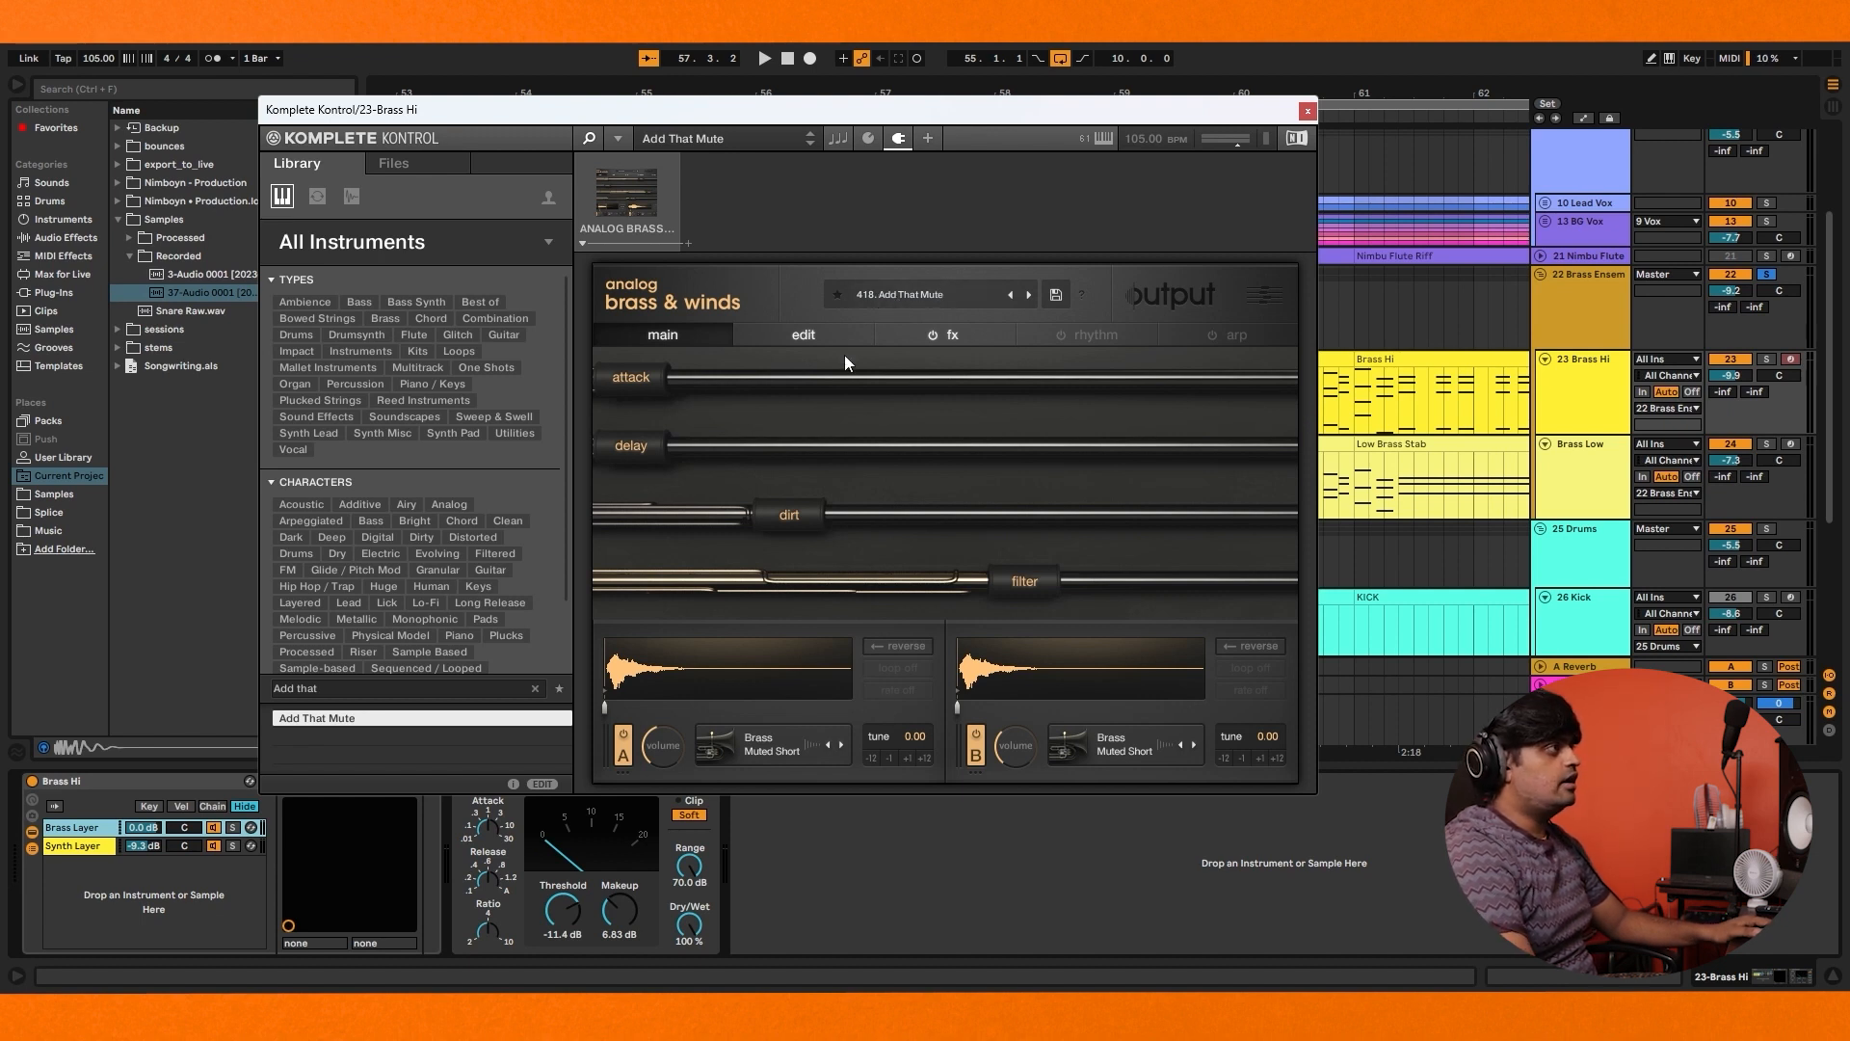
# Browse the preset menu of Analog Brass & Winds and return to the main page
pyautogui.click(893, 292)
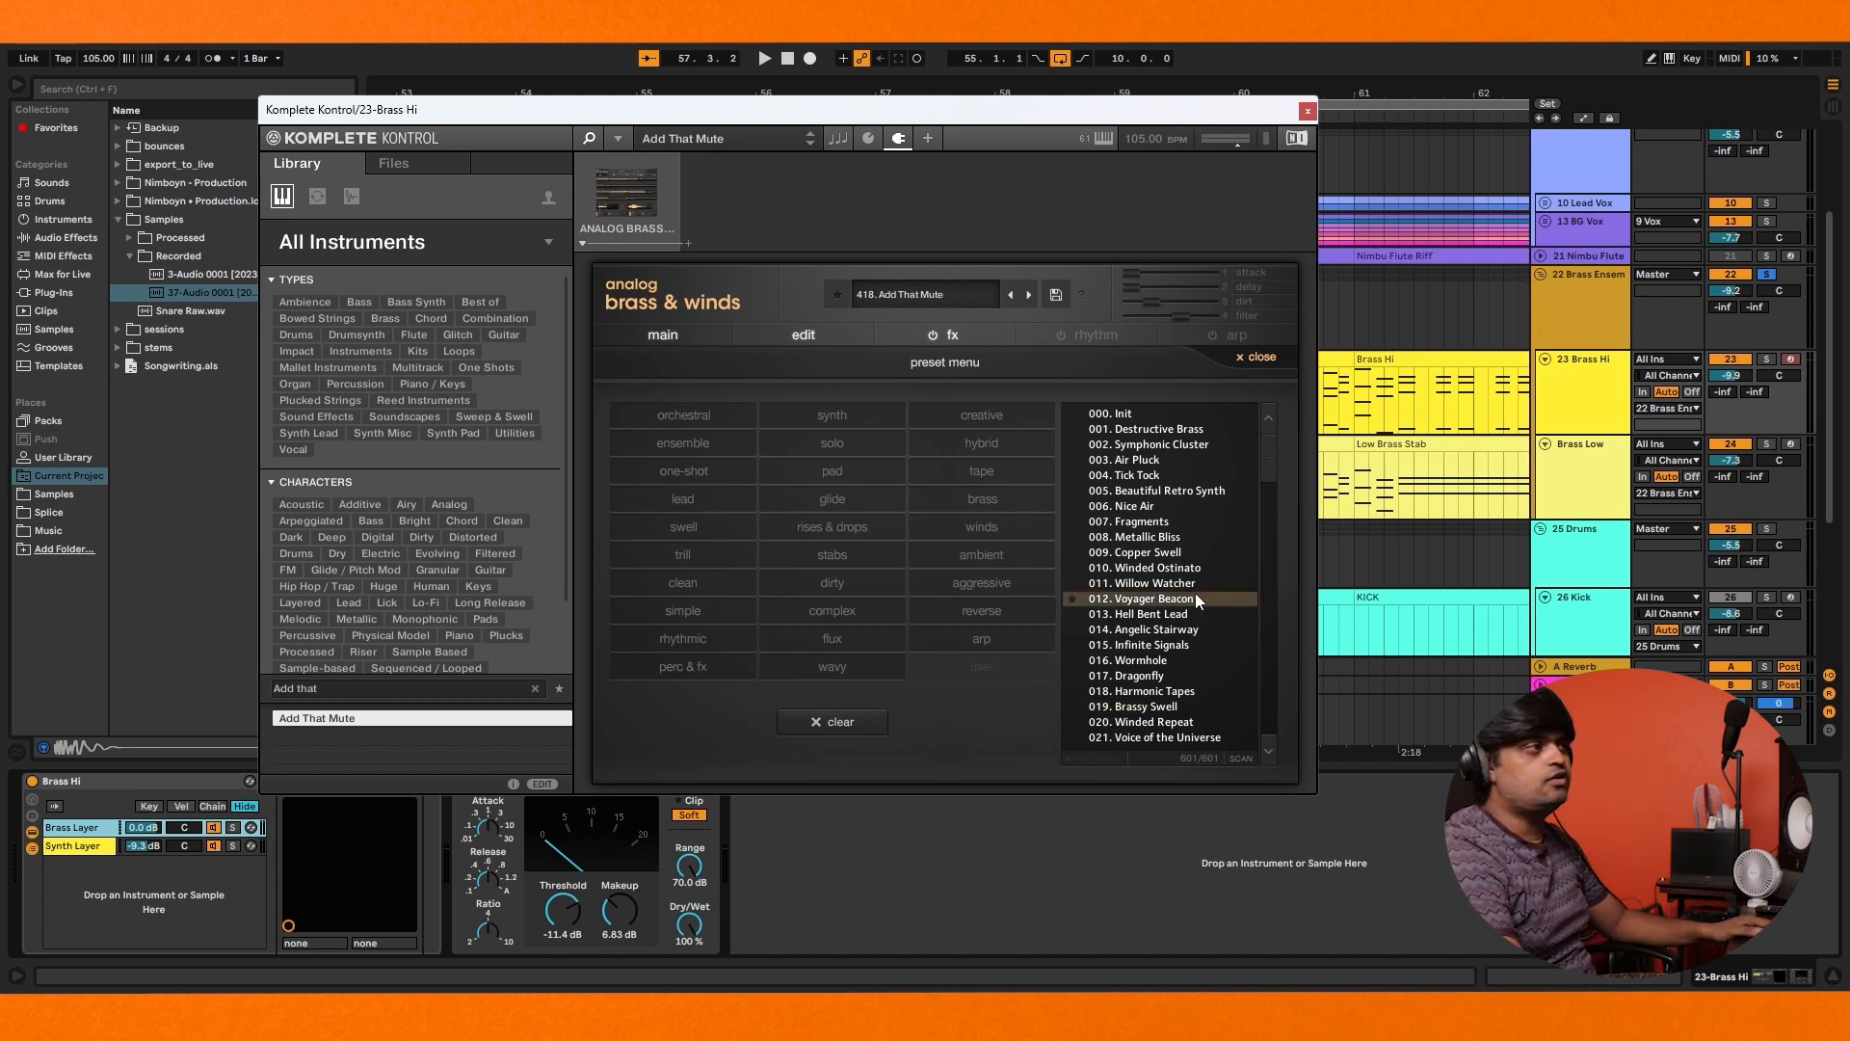
pyautogui.moveTo(1271, 454); pyautogui.dragTo(1263, 515)
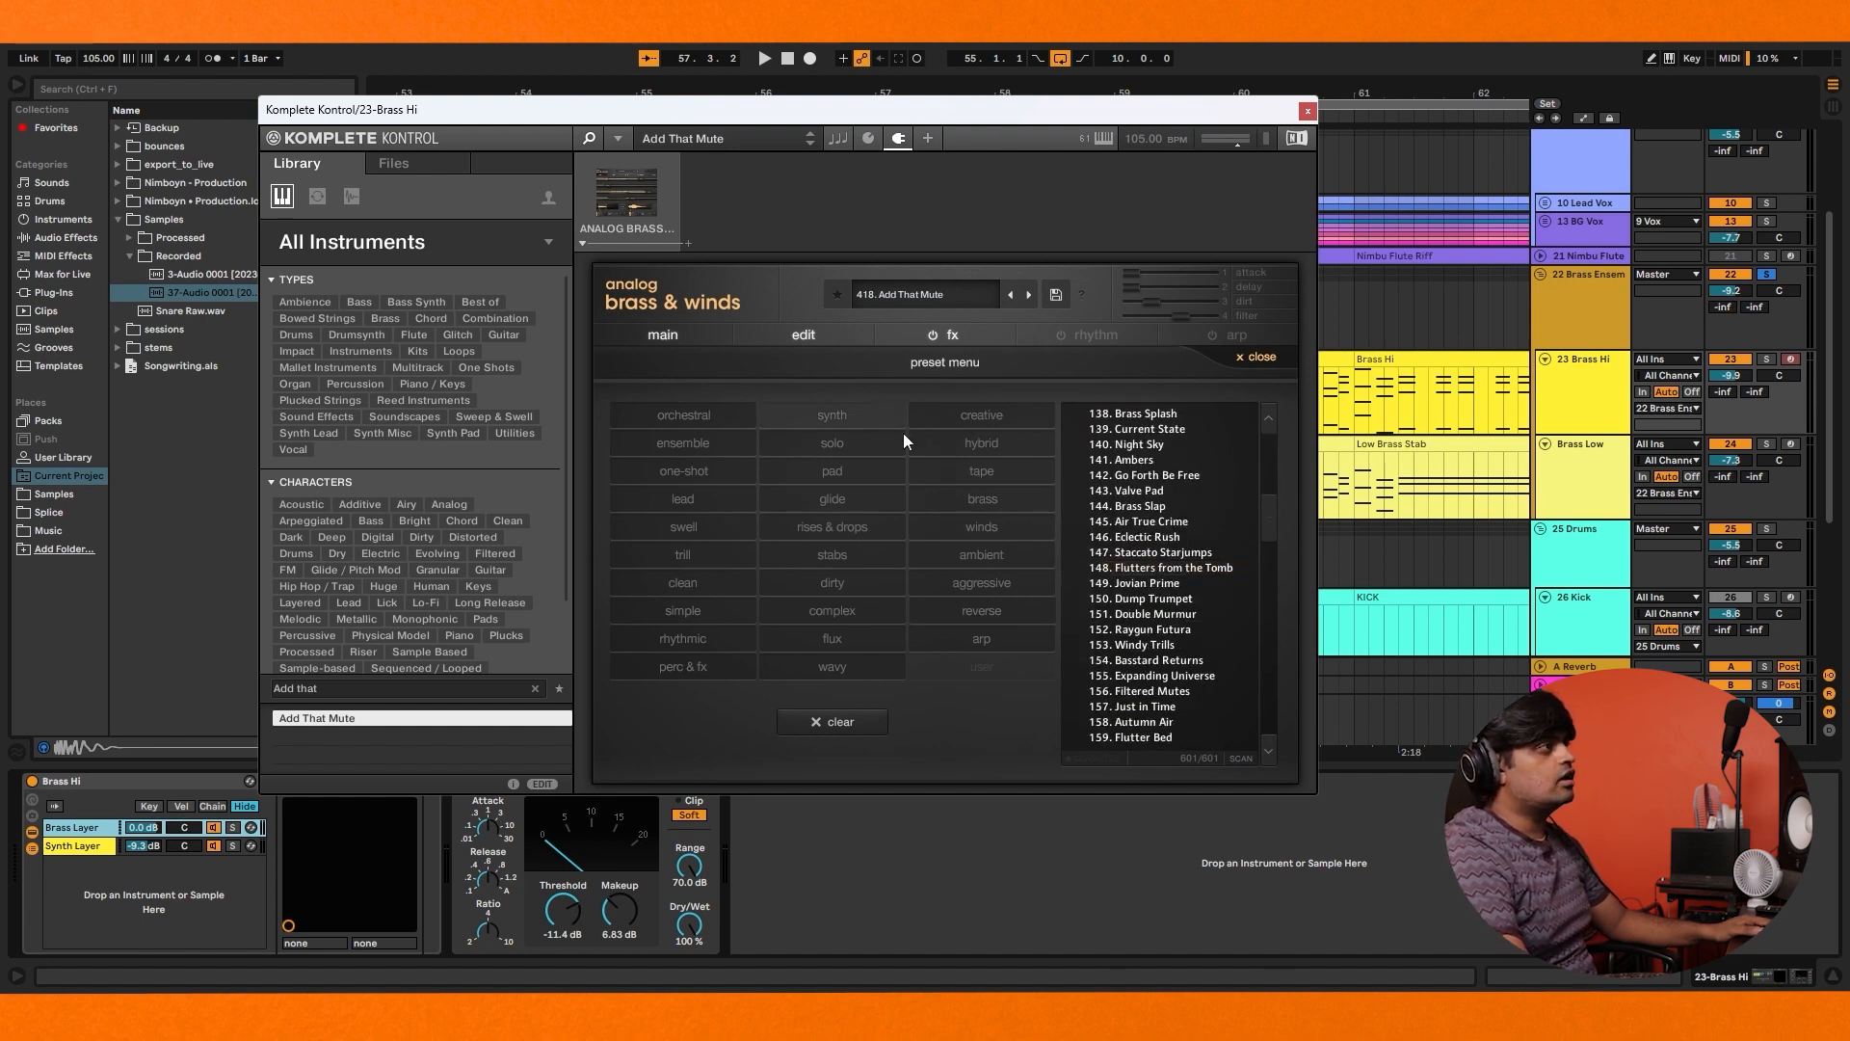
pyautogui.click(721, 359)
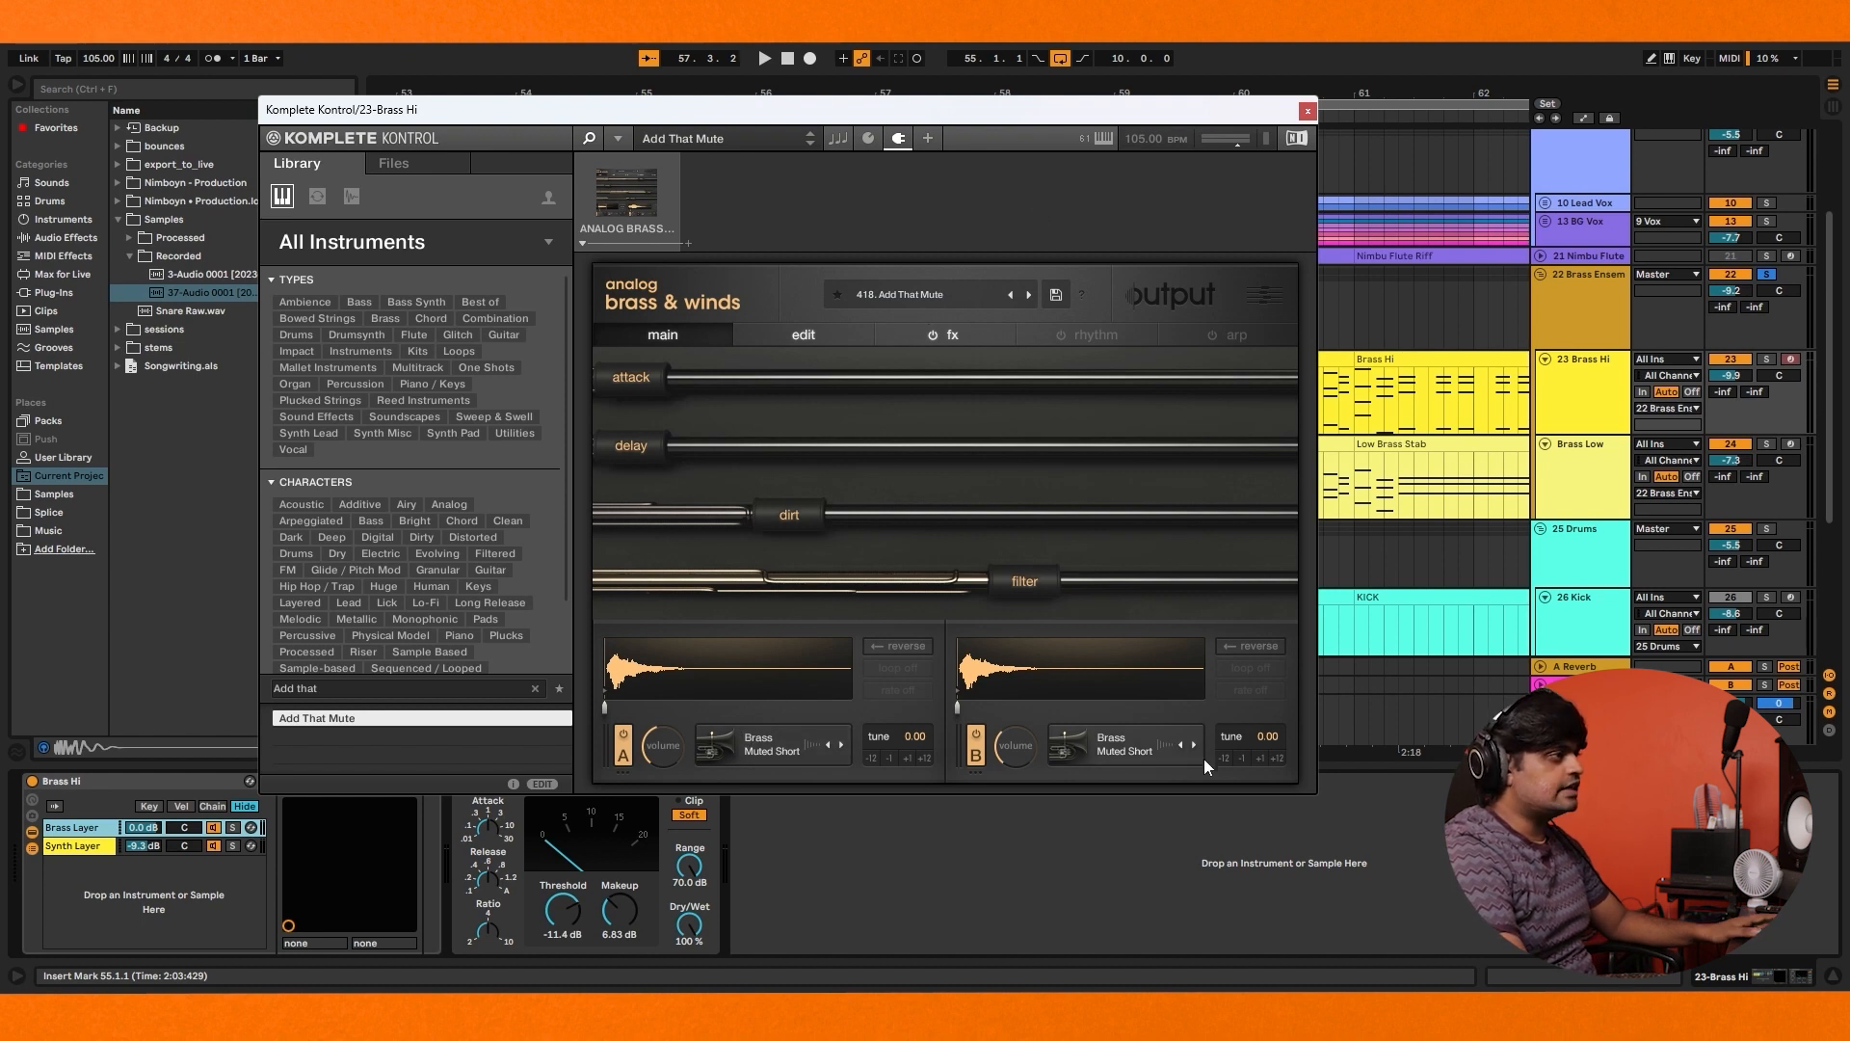
# Examine Layer A's one shot, pad and tape sound sources, and close the source menu
pyautogui.click(831, 754)
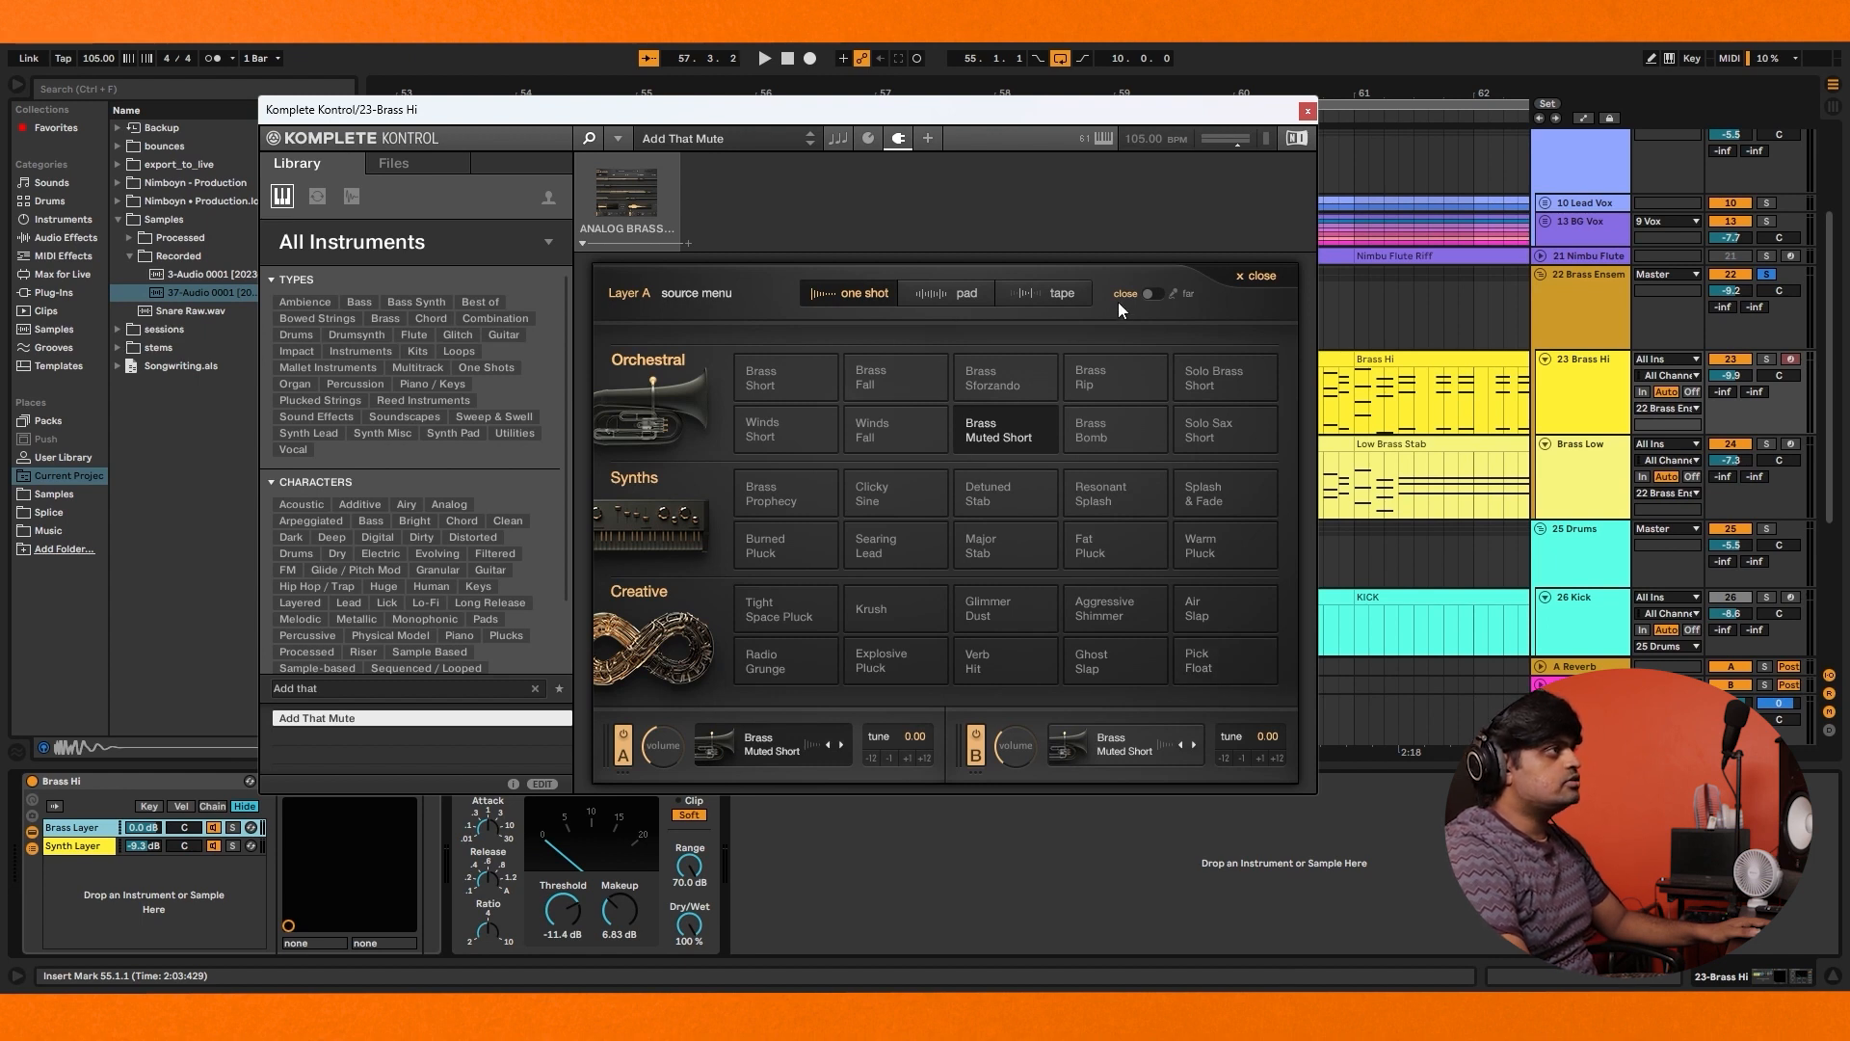
pyautogui.click(1060, 295)
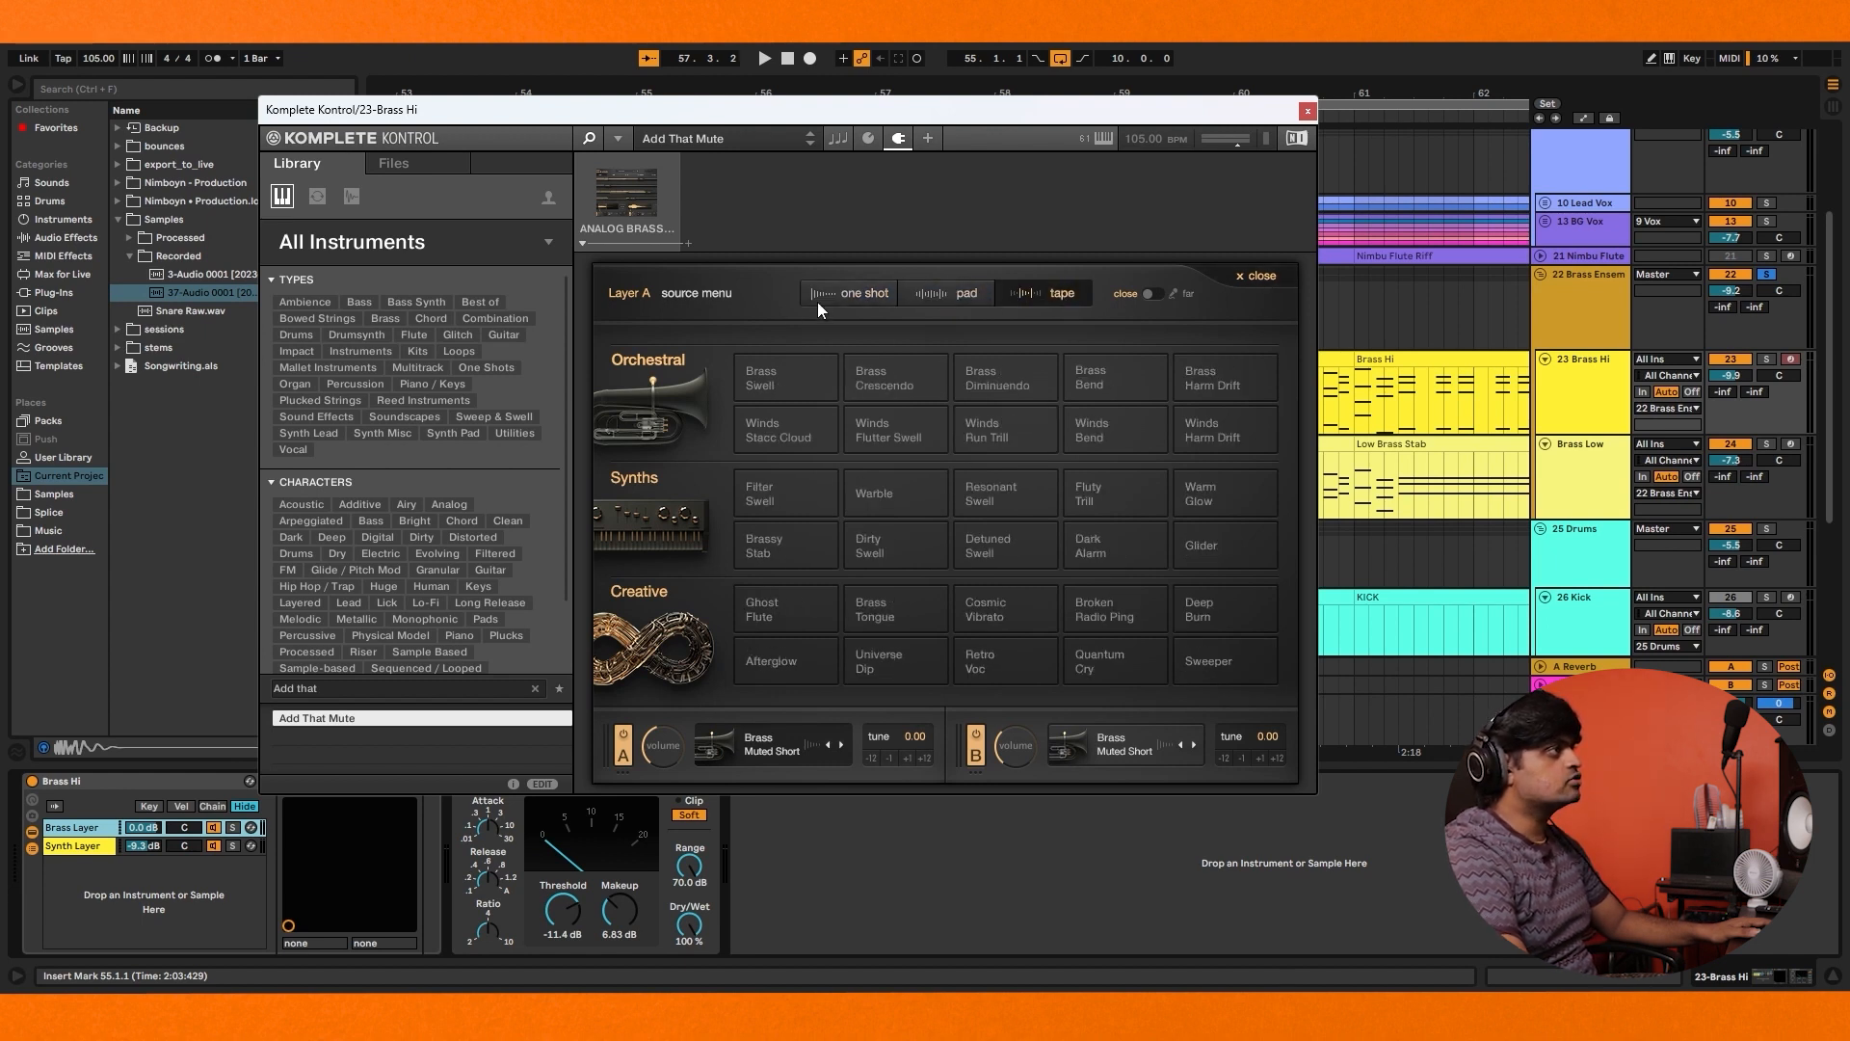
pyautogui.click(880, 293)
pyautogui.click(1062, 295)
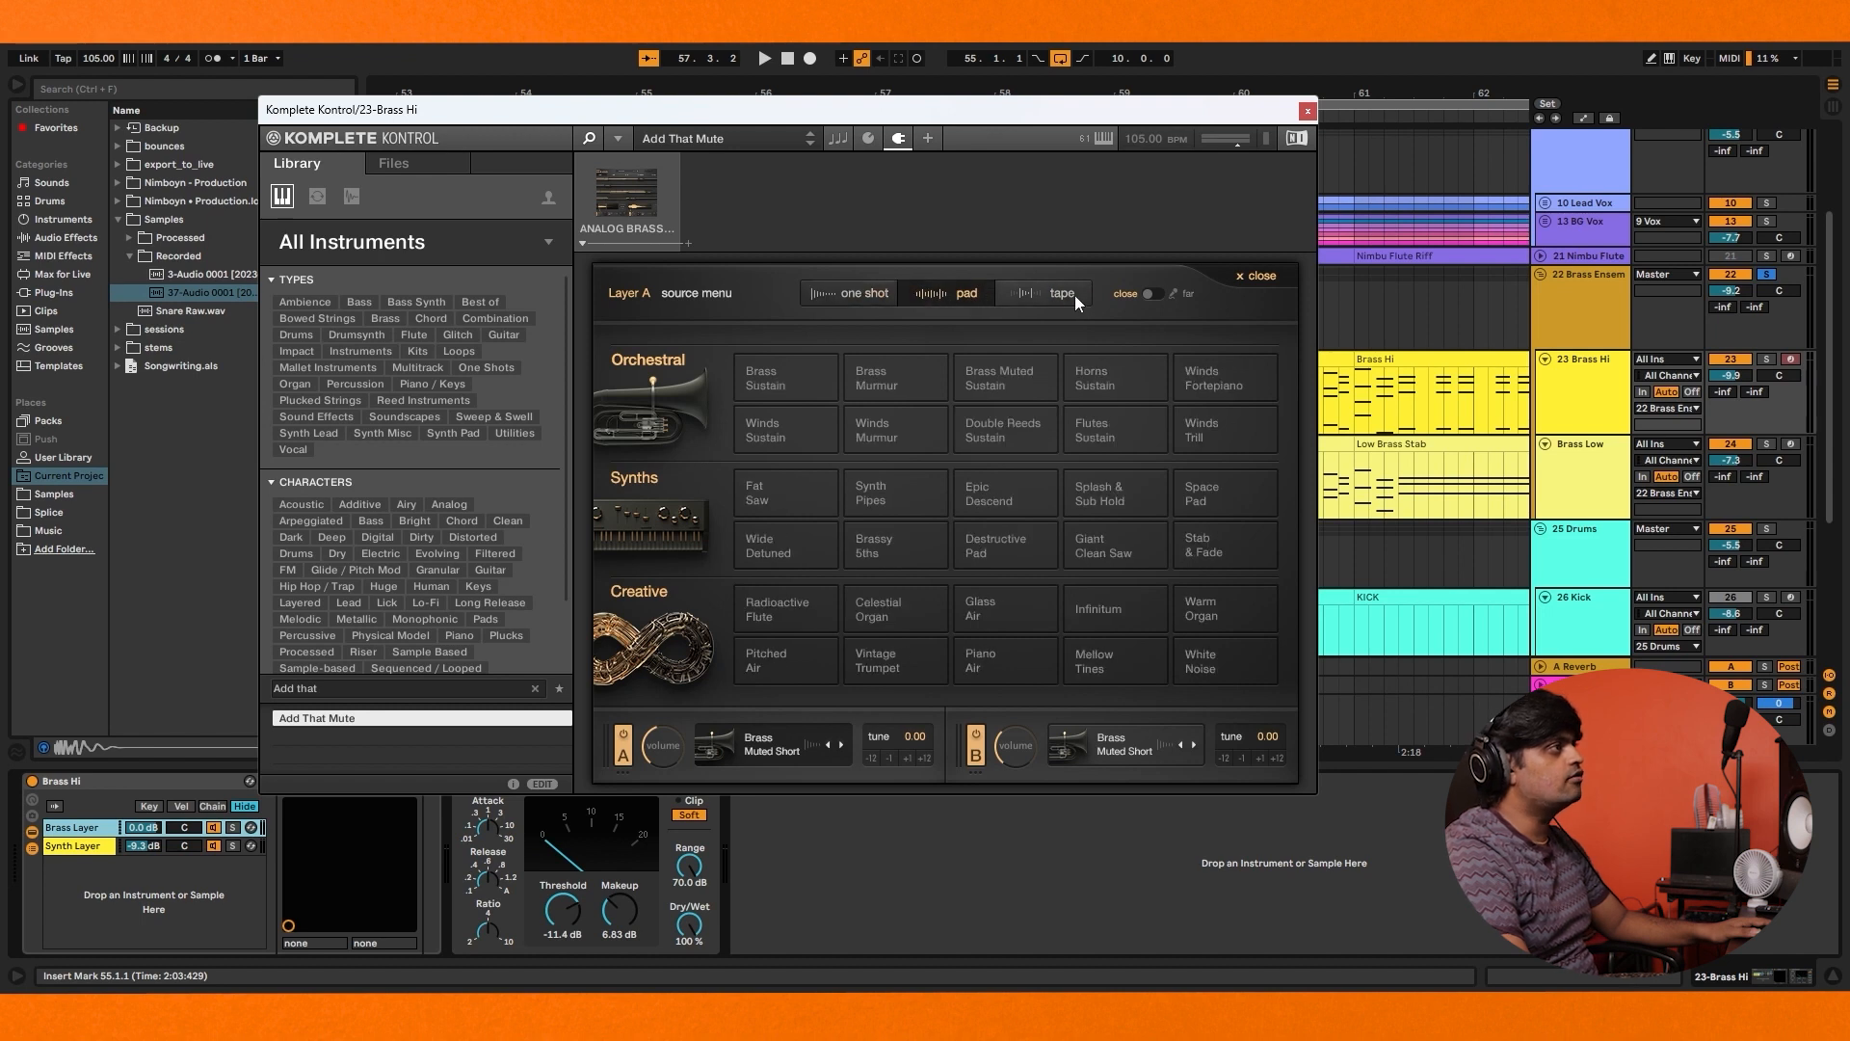
pyautogui.click(958, 291)
pyautogui.click(864, 289)
pyautogui.click(941, 289)
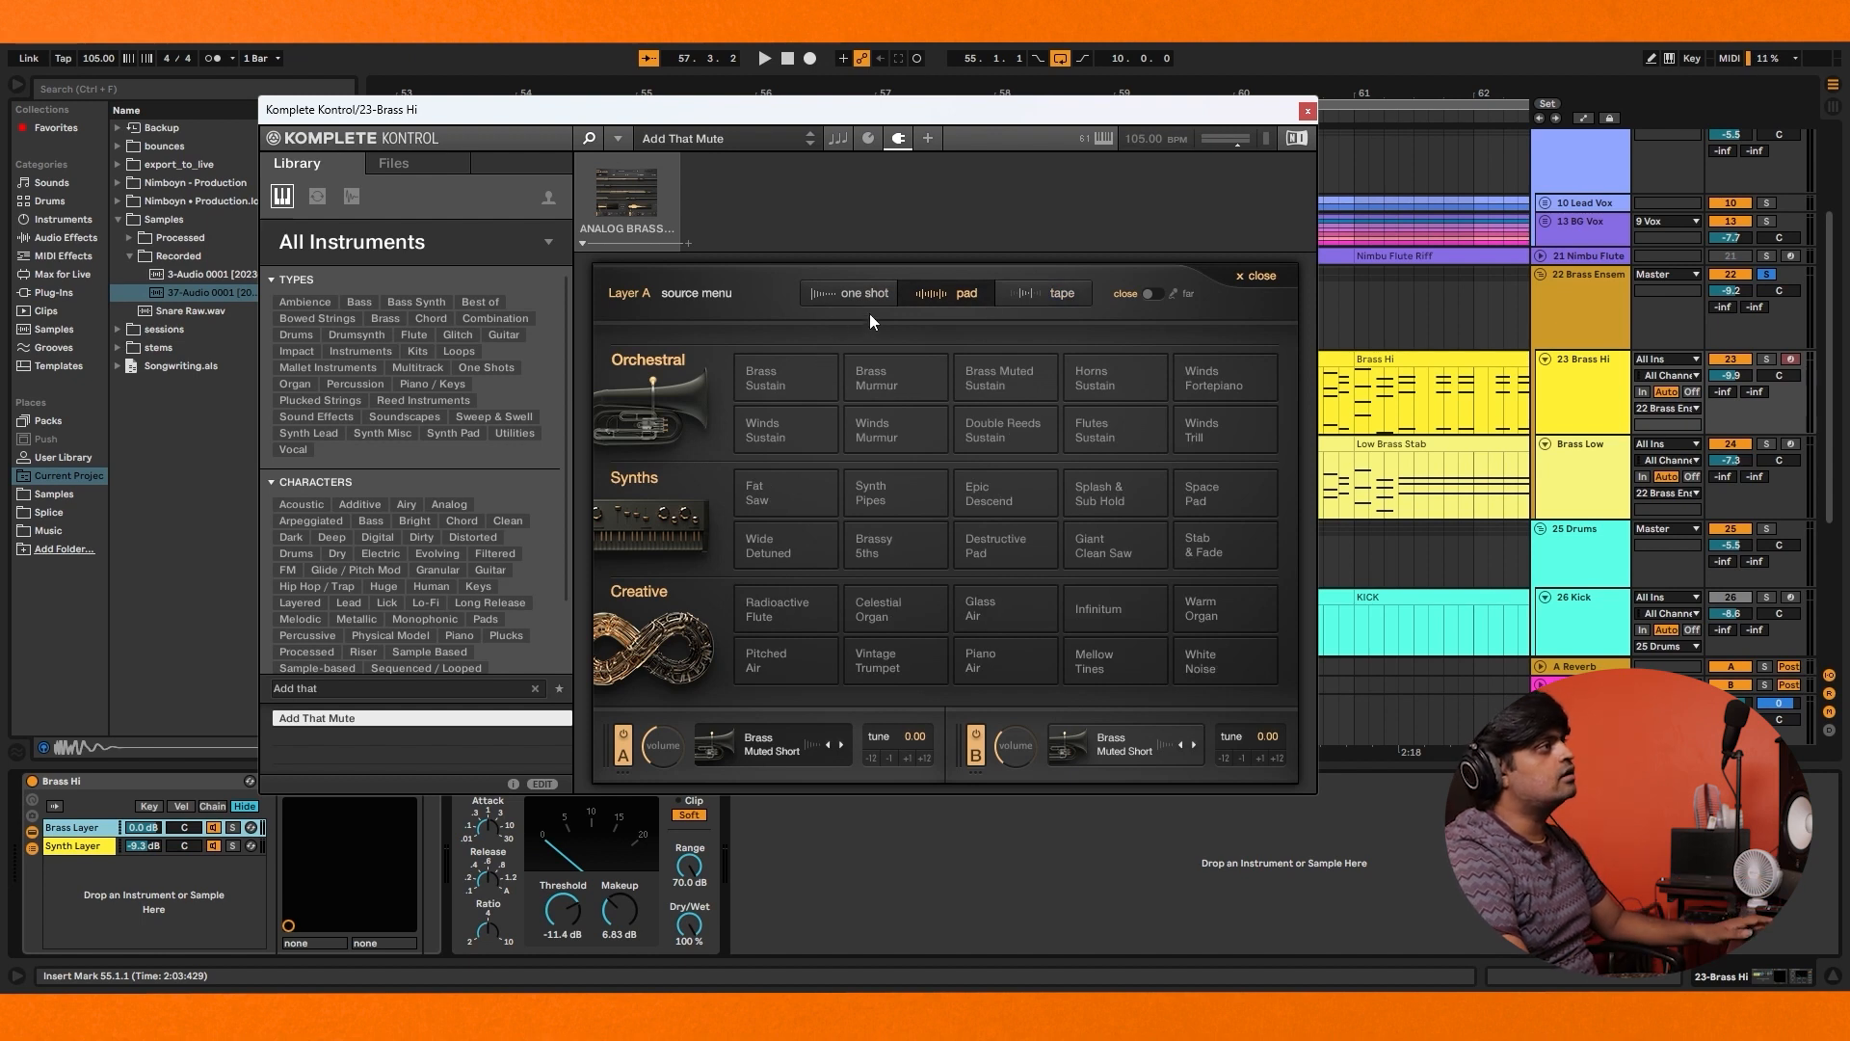
pyautogui.click(1025, 288)
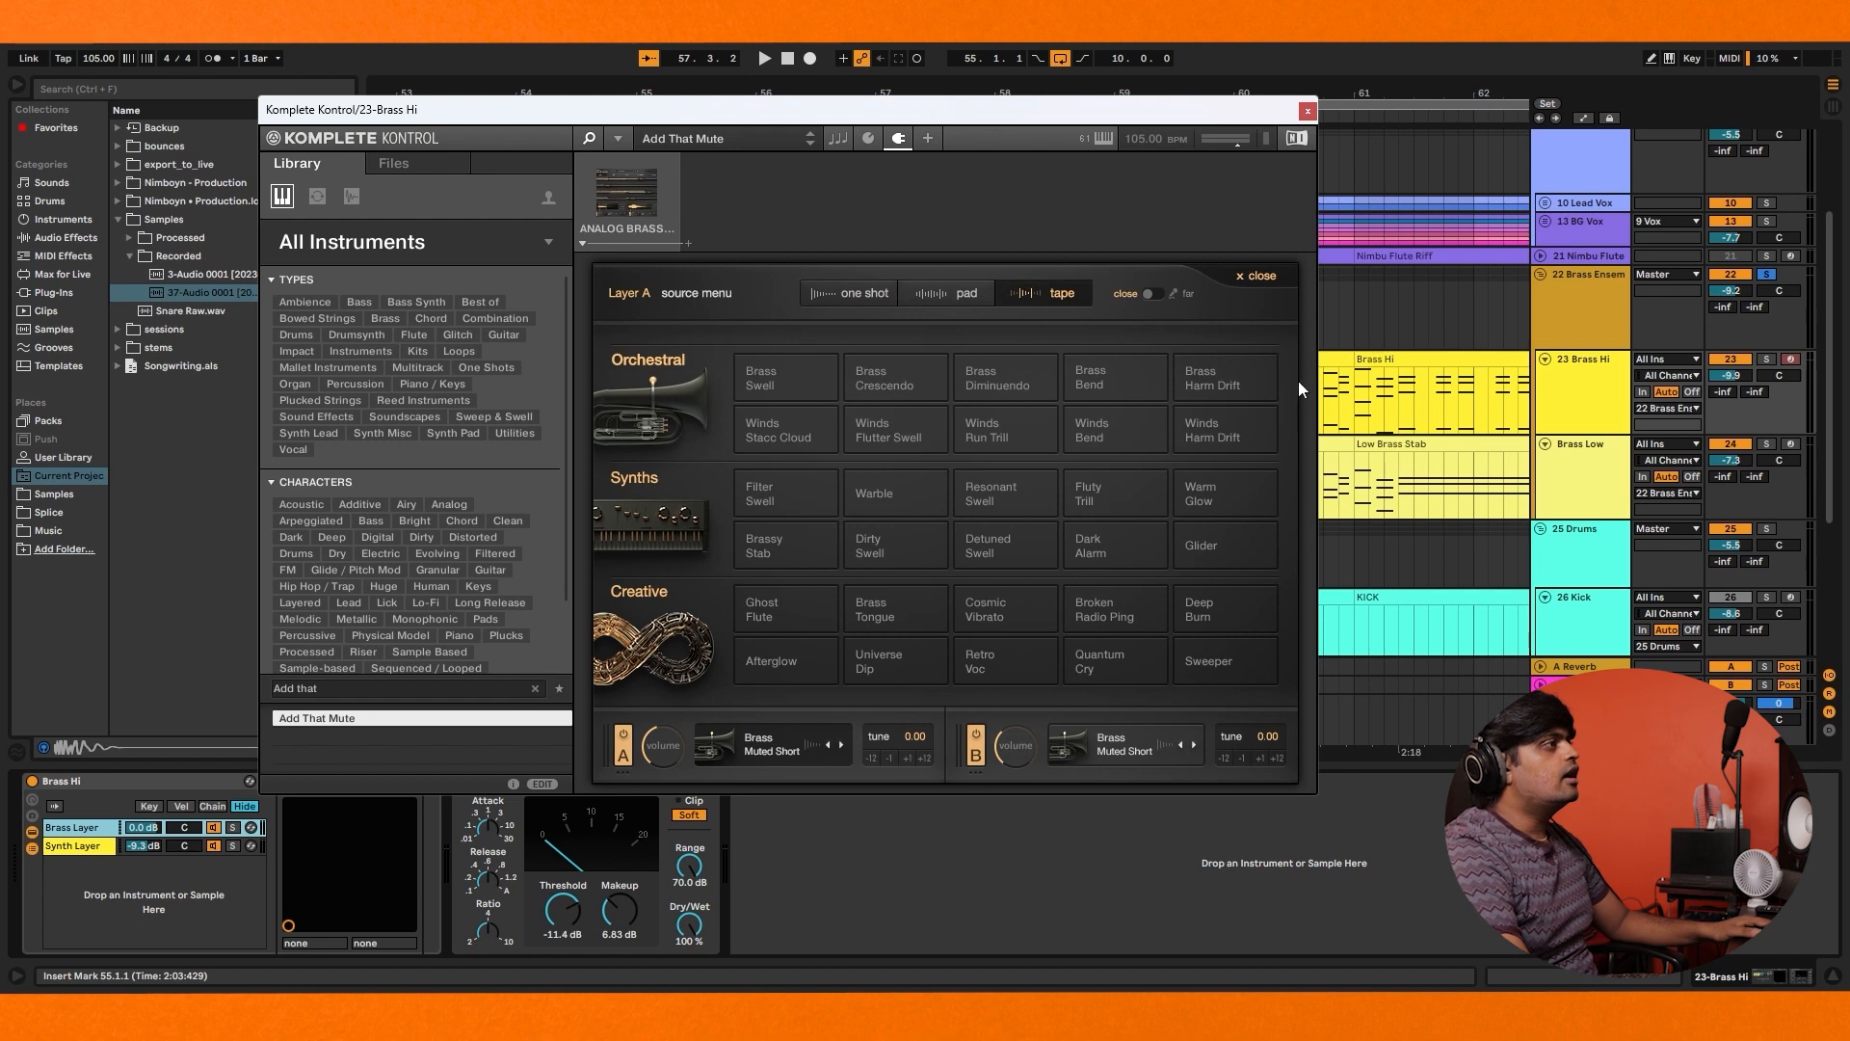
pyautogui.click(1259, 277)
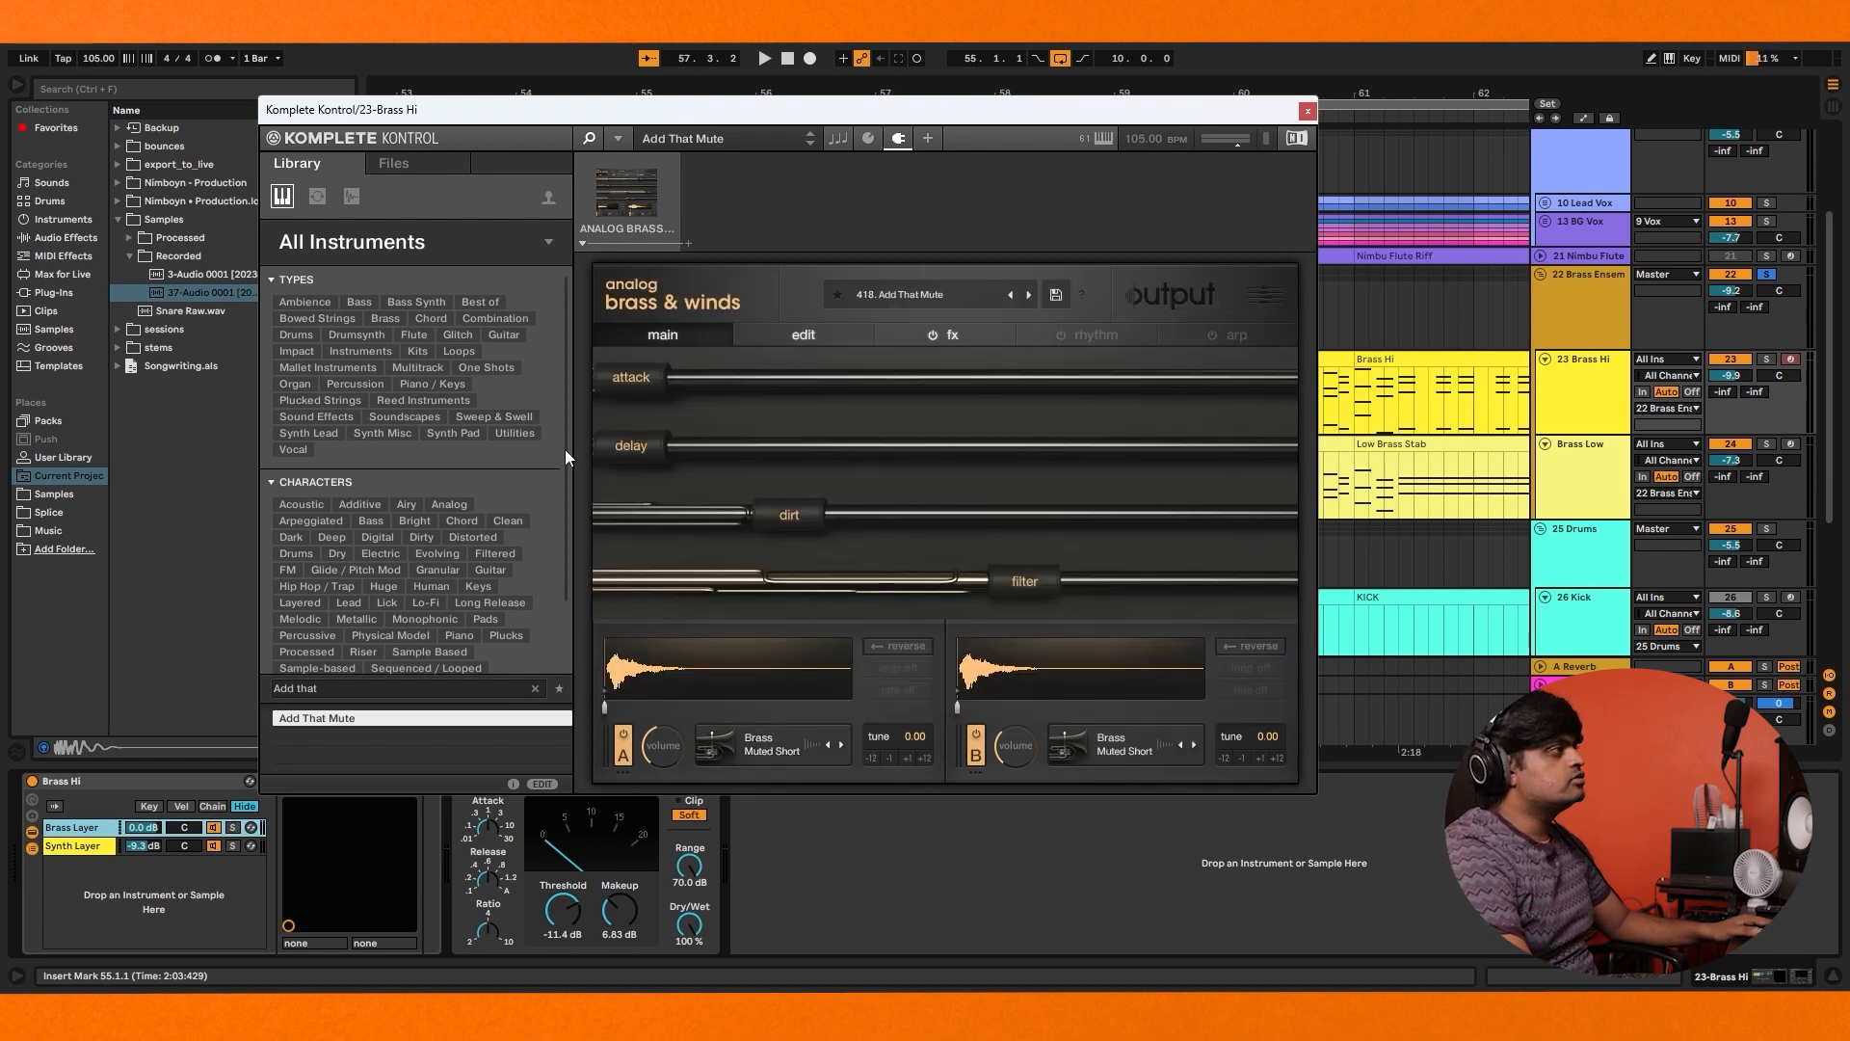
# Examine the envelope, flutter and stereo settings on the edit page, including Layer A's advanced settings
pyautogui.click(825, 330)
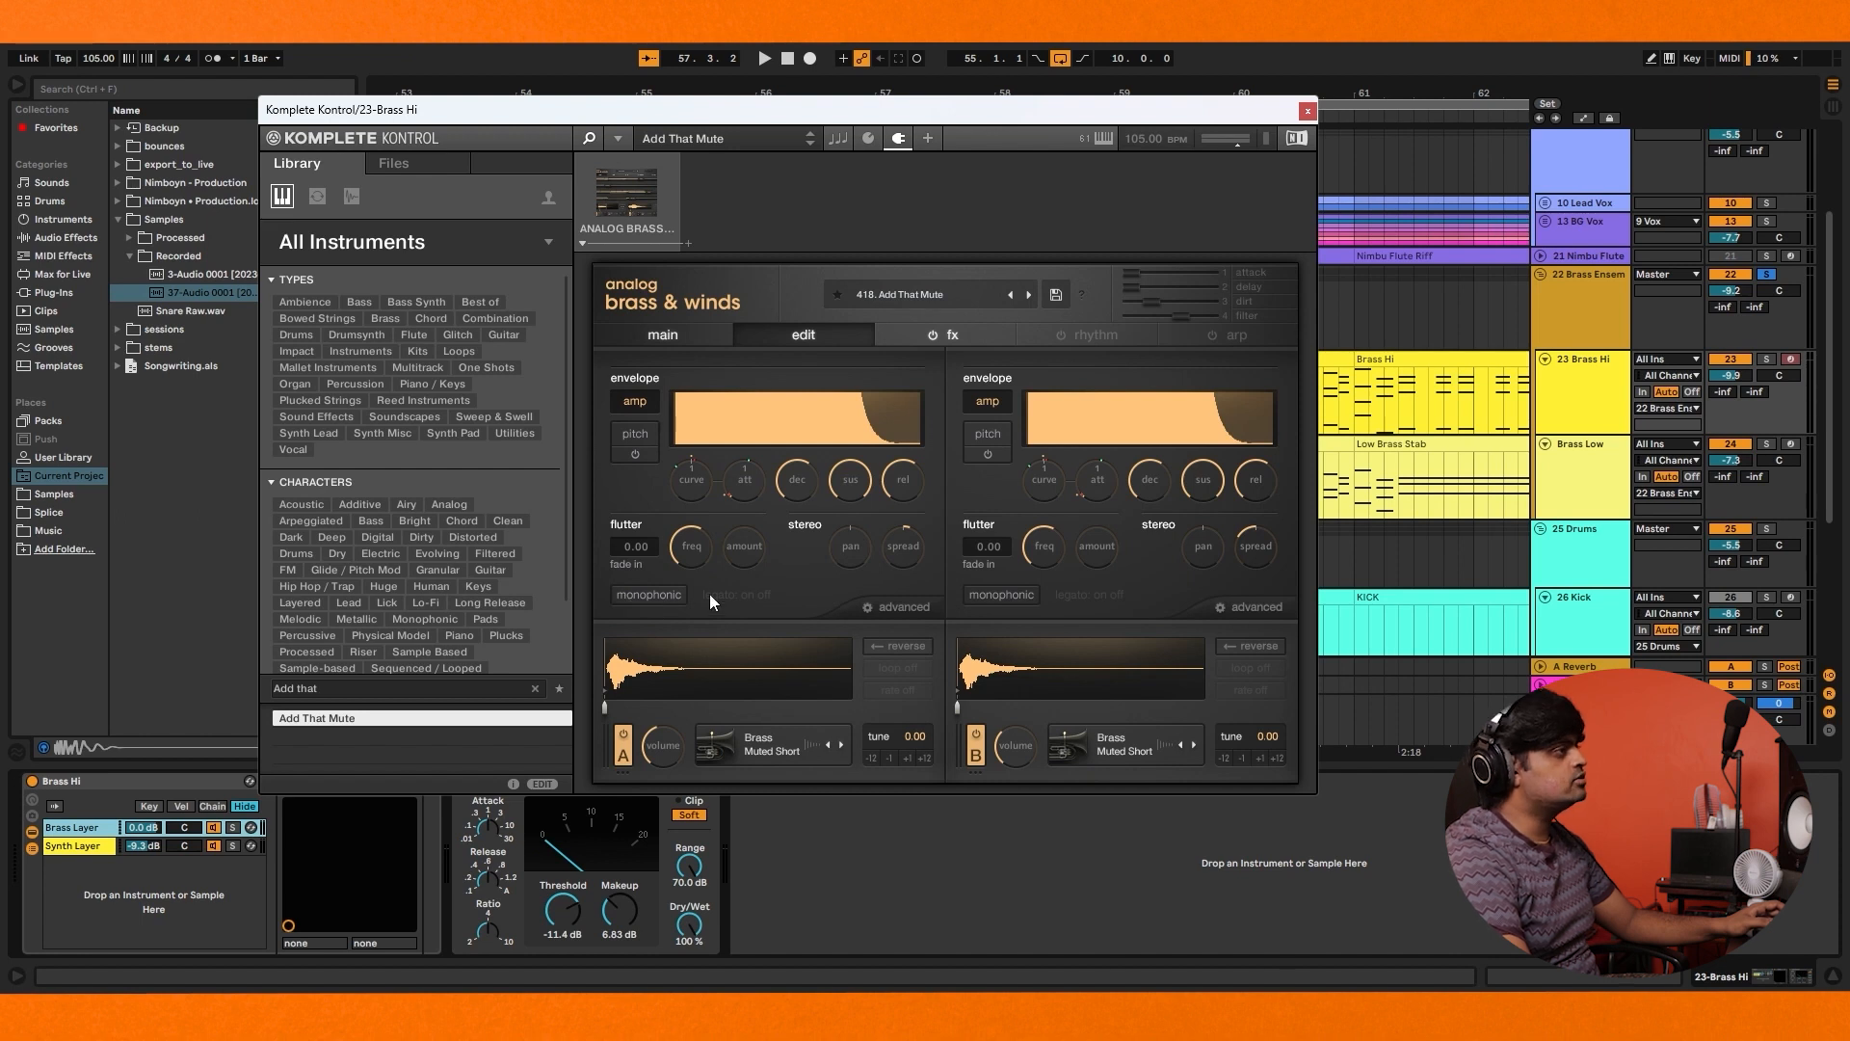
pyautogui.click(899, 607)
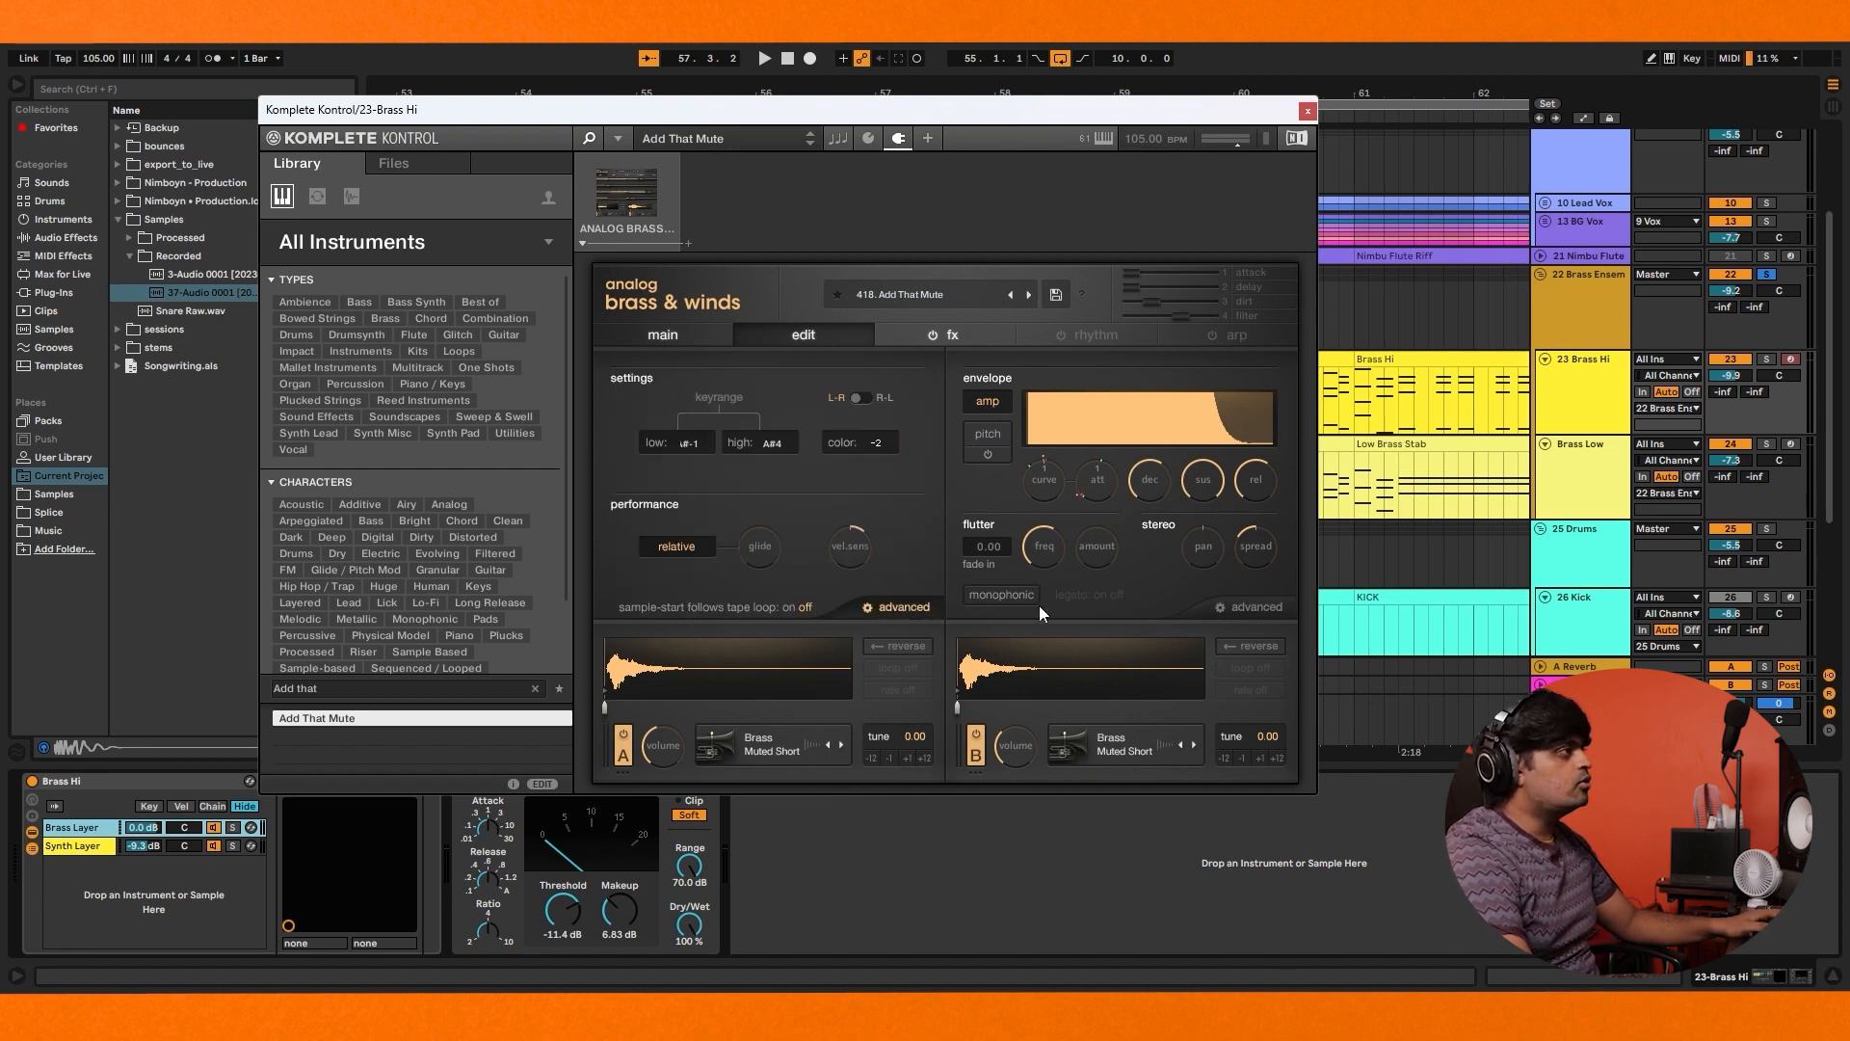
pyautogui.click(877, 607)
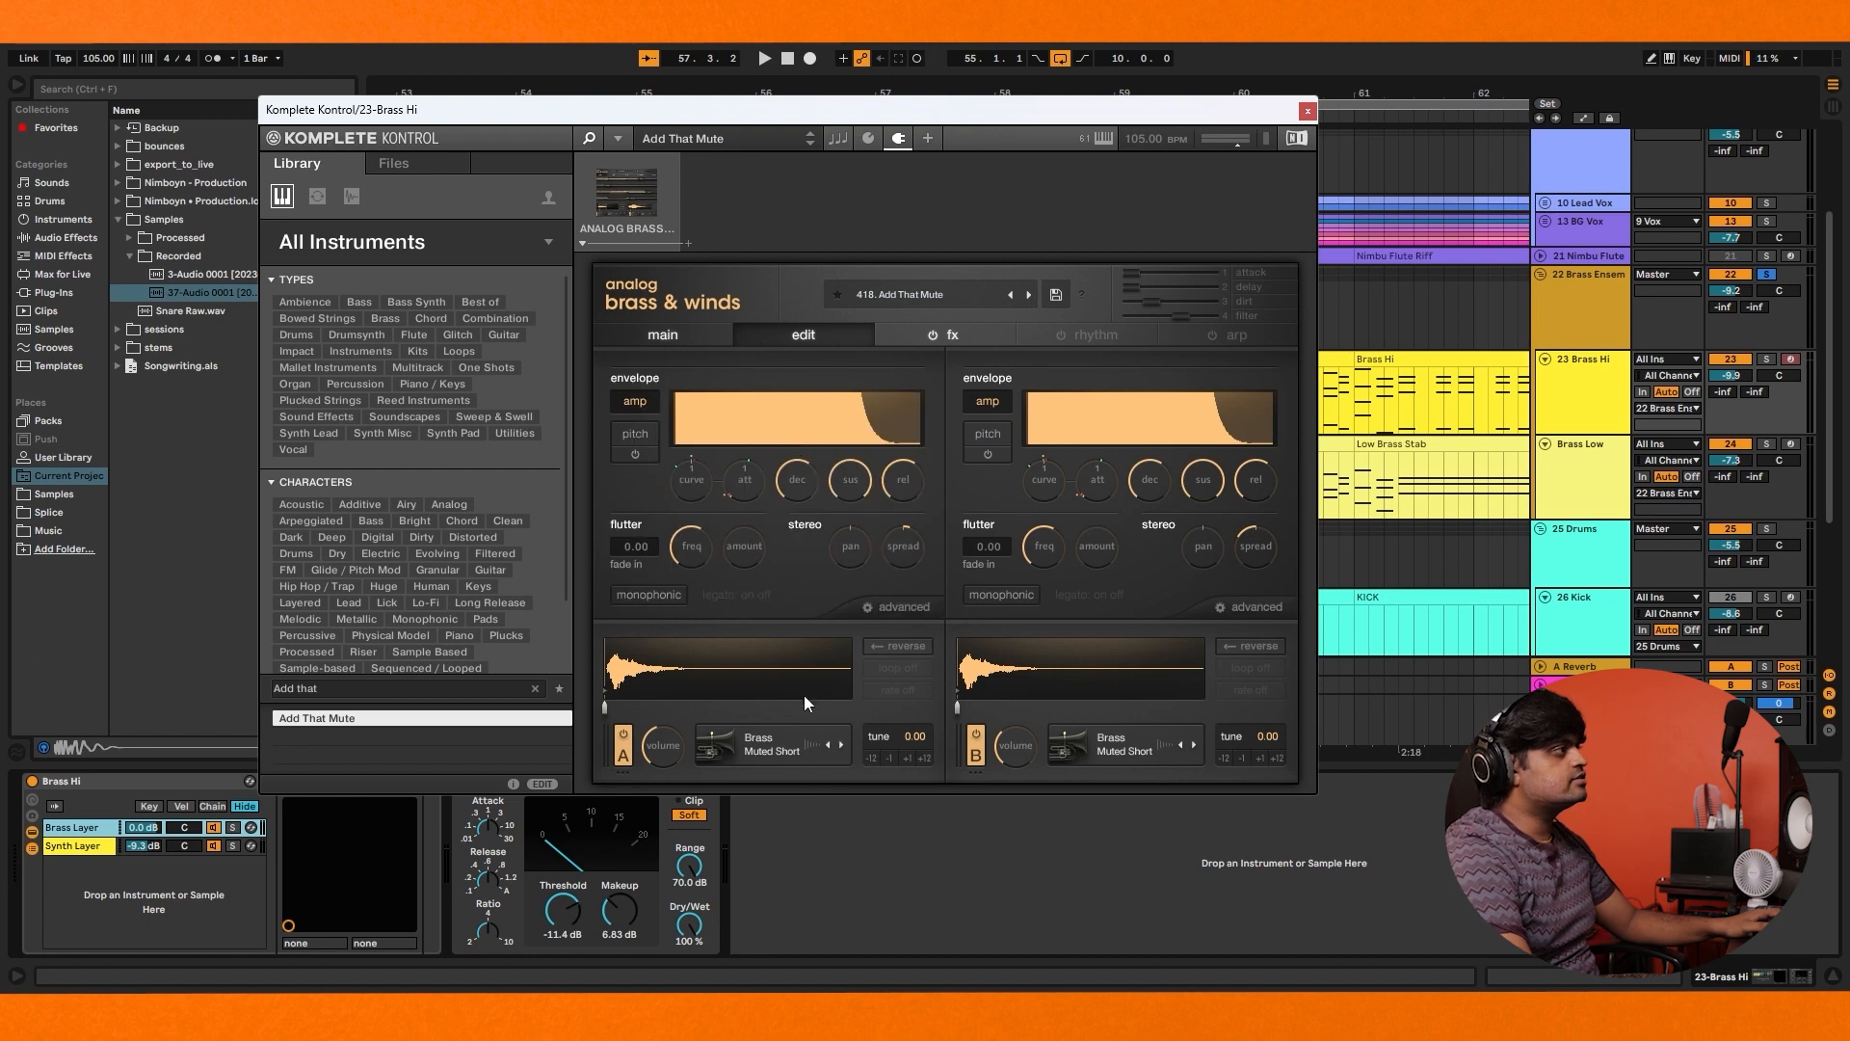
# Examine the layer effects and the global effects of the instrument
pyautogui.click(954, 334)
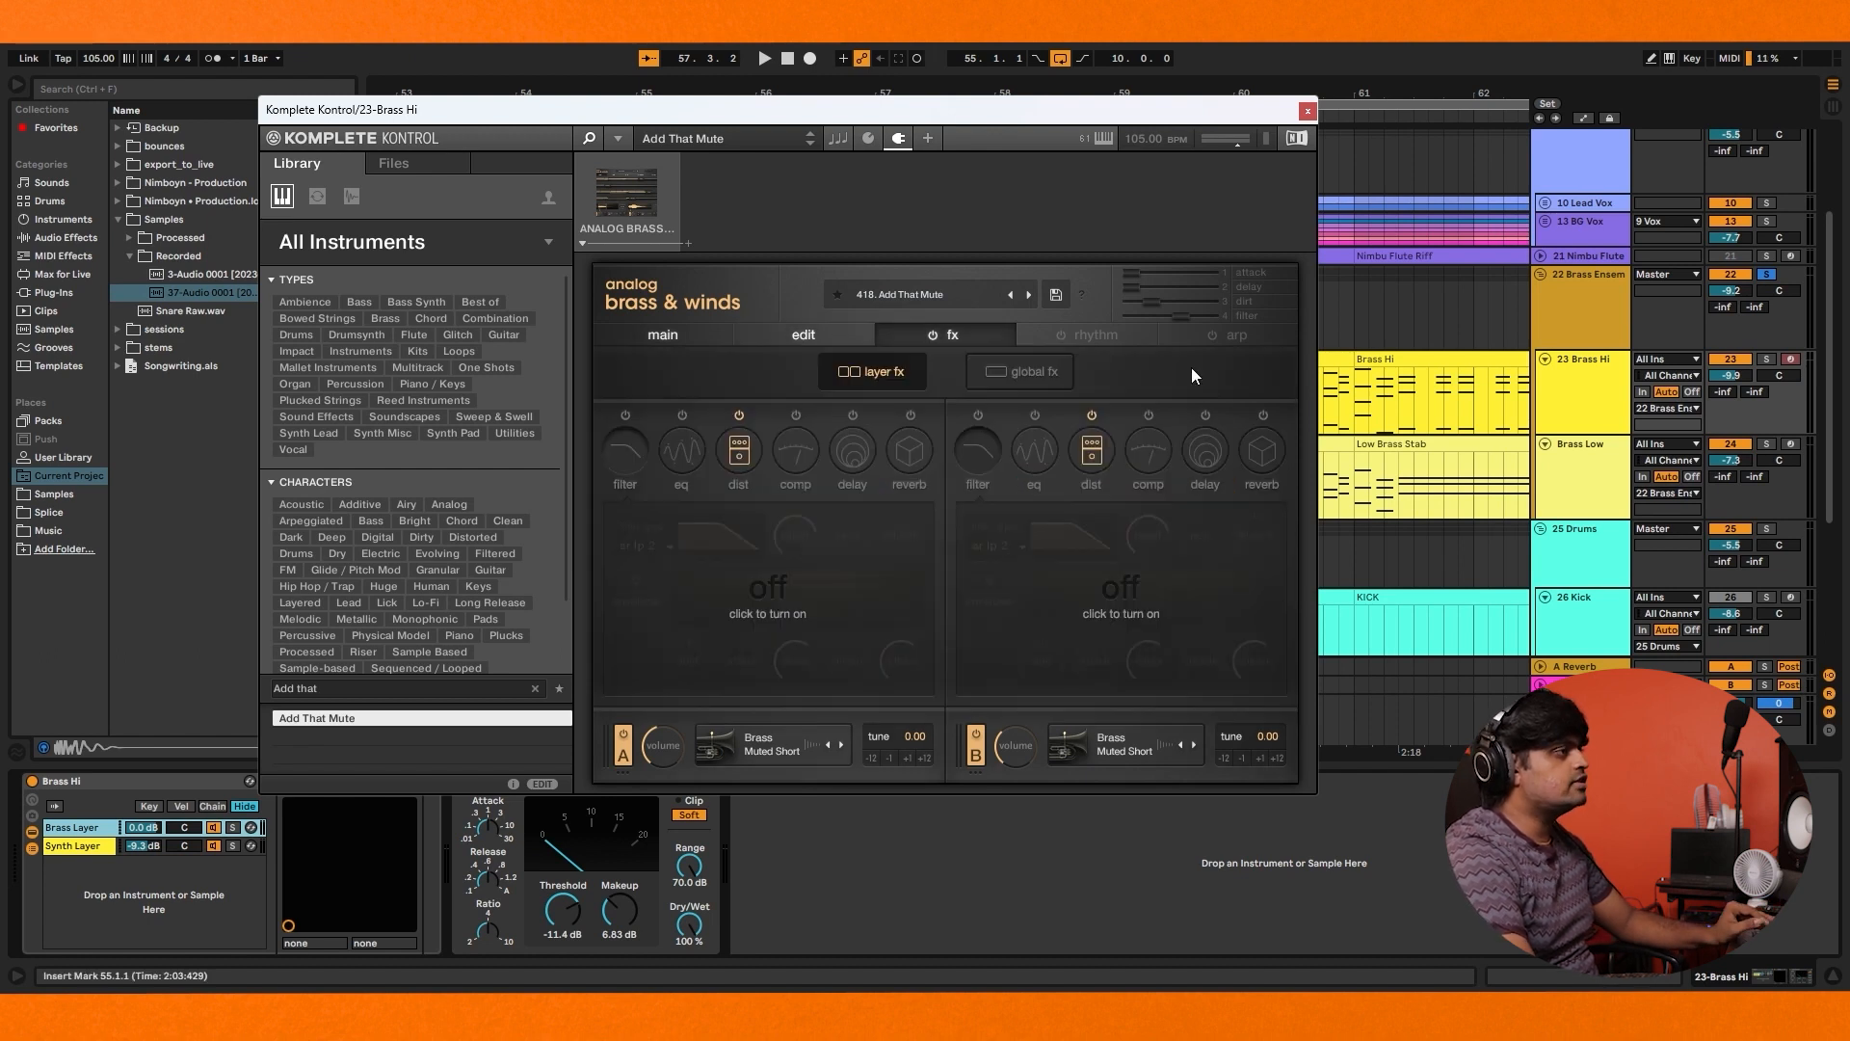
pyautogui.click(804, 335)
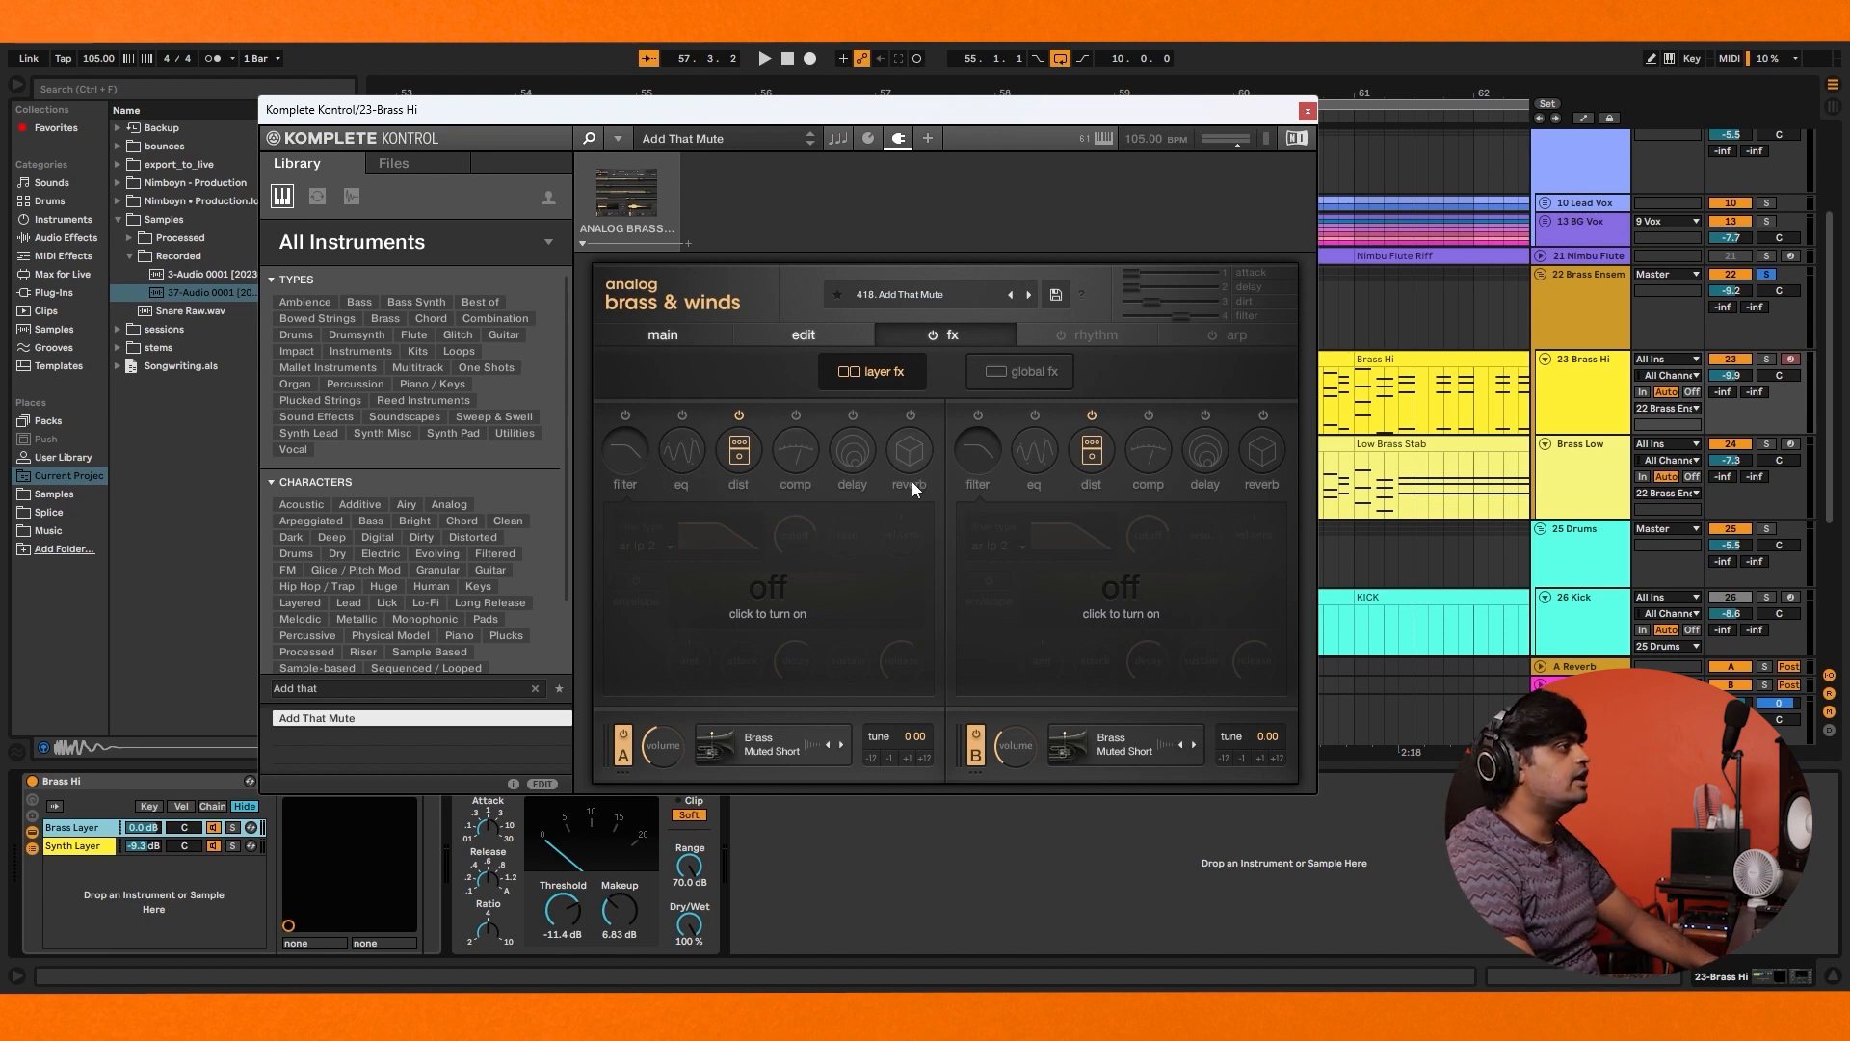
pyautogui.click(1038, 374)
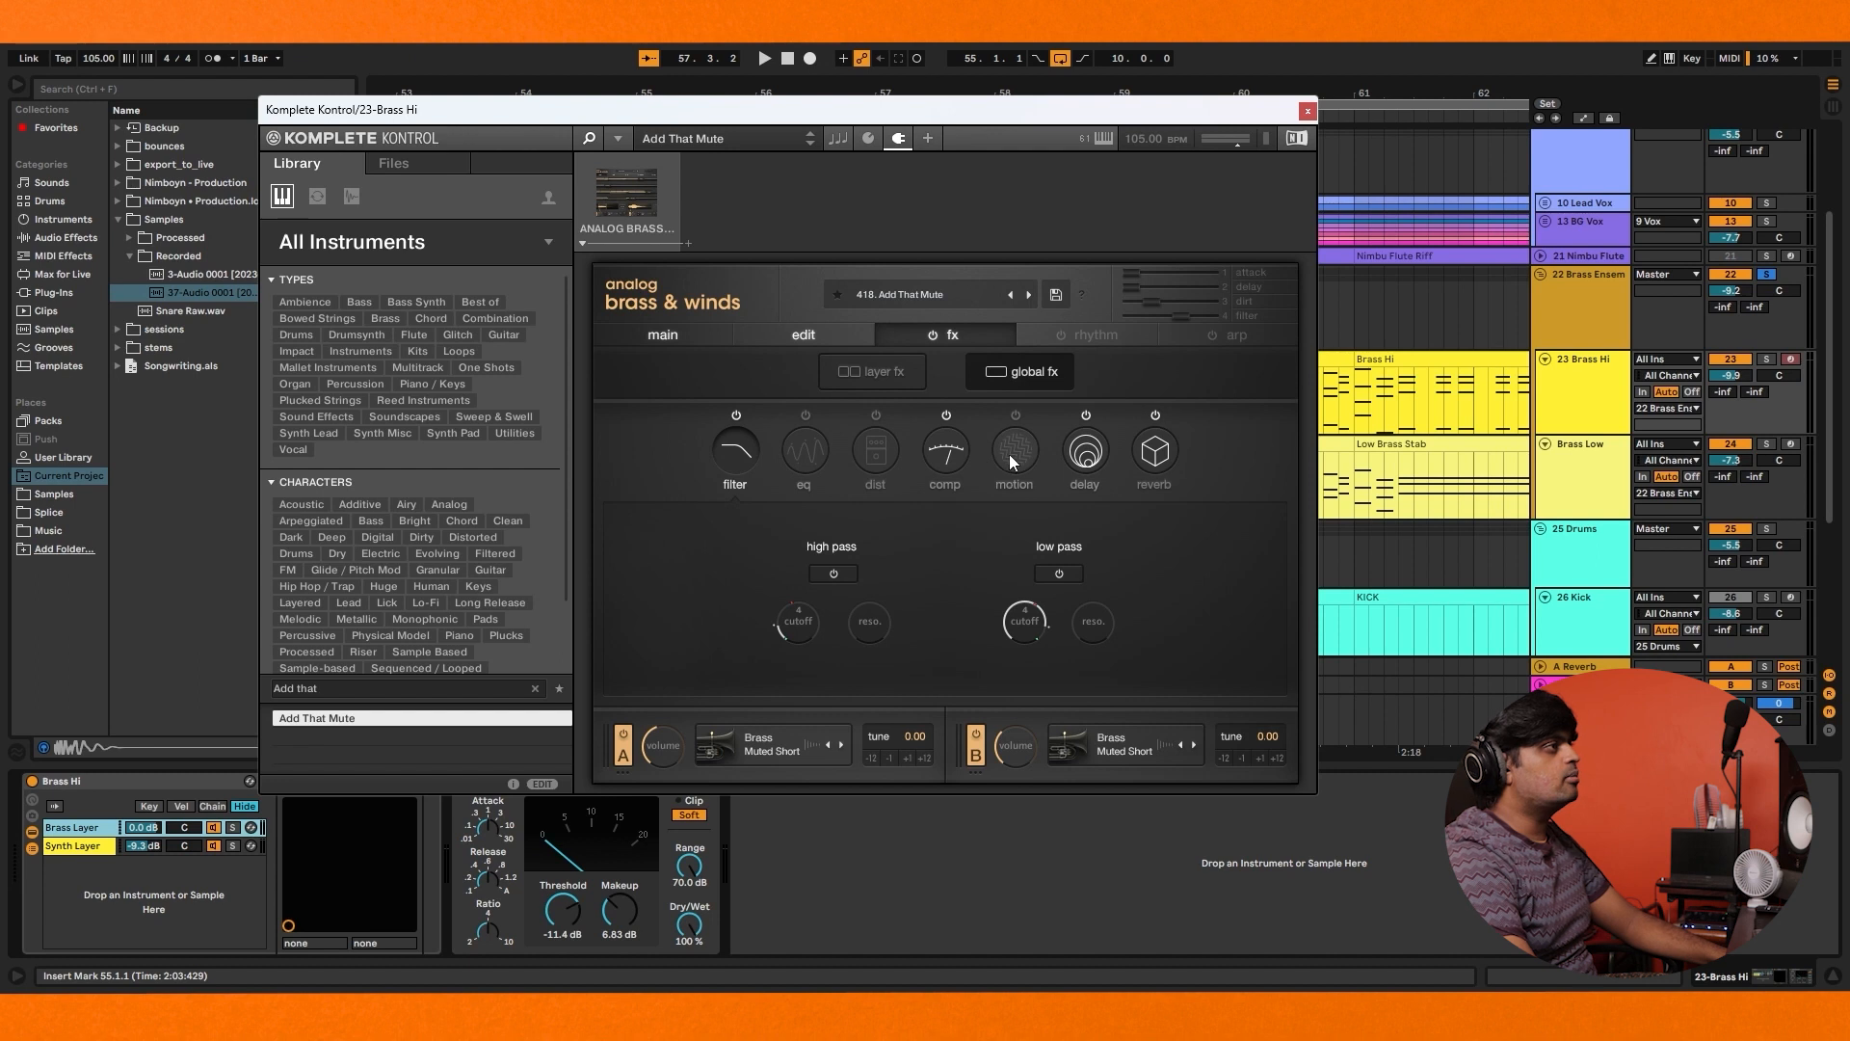
pyautogui.click(917, 382)
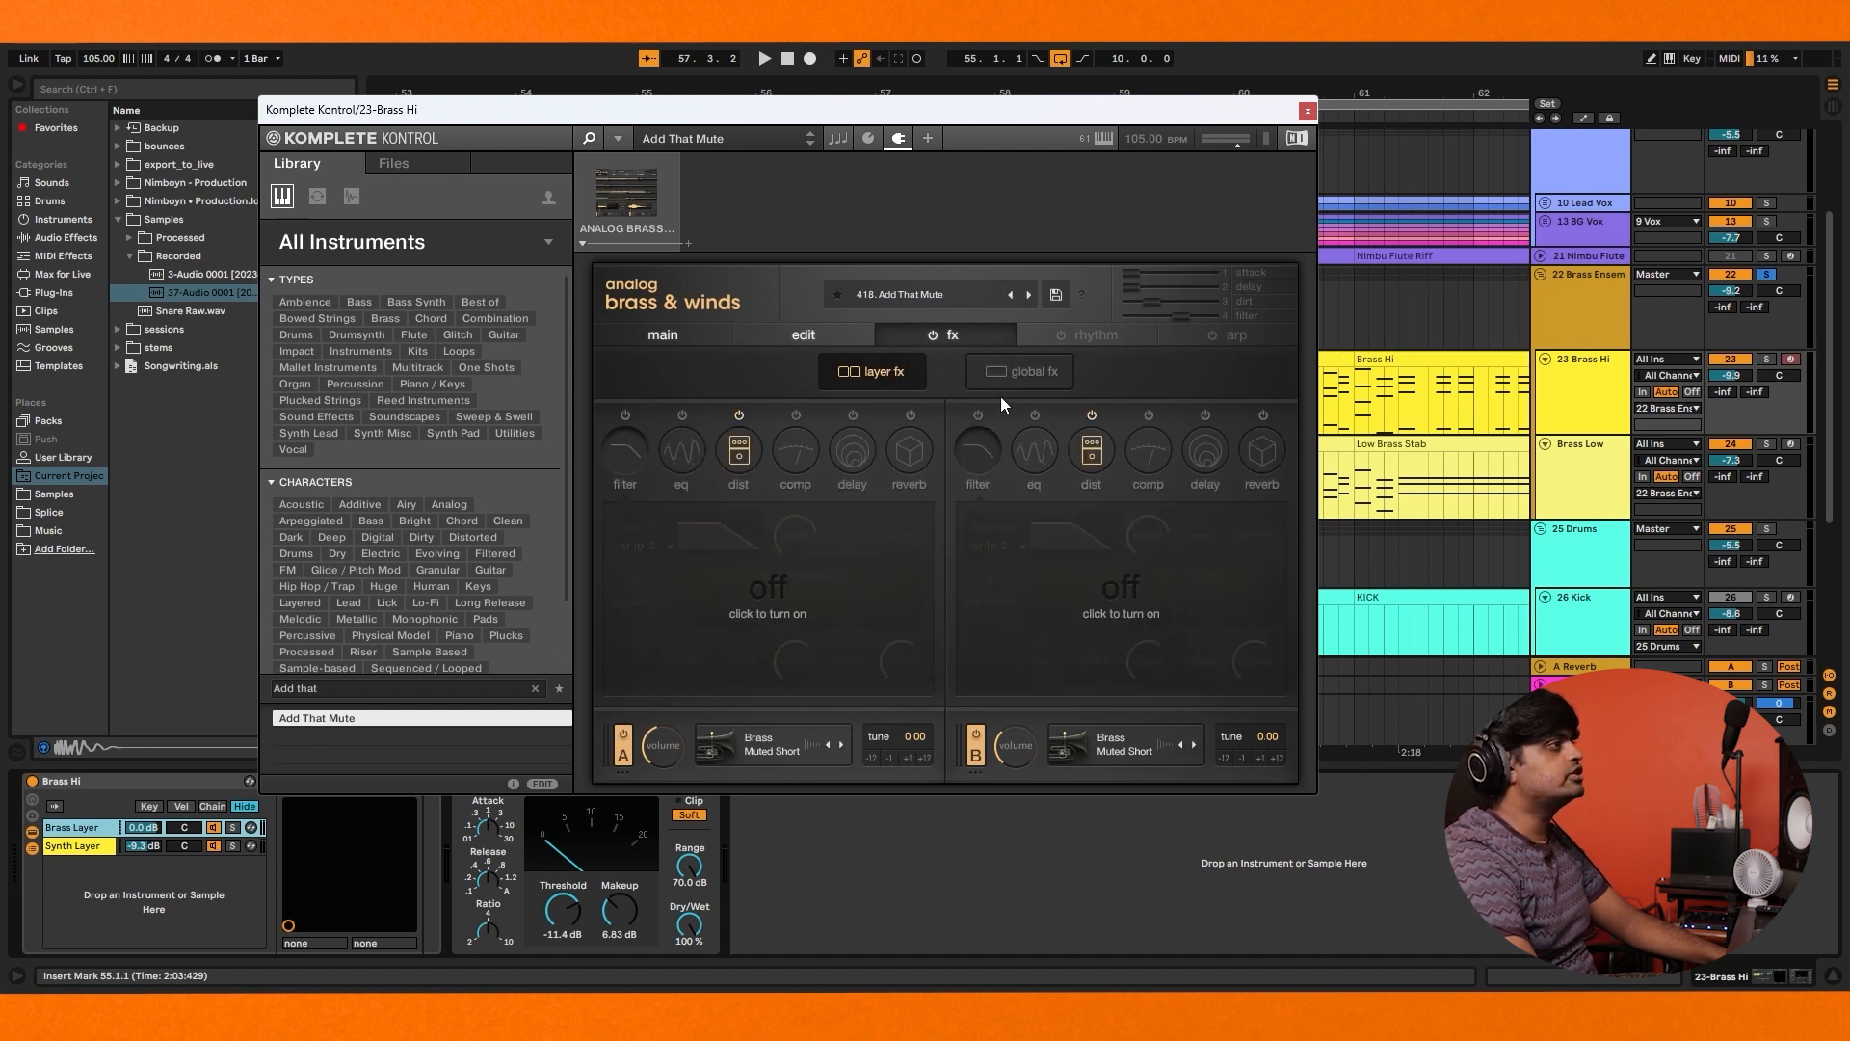
pyautogui.click(1028, 369)
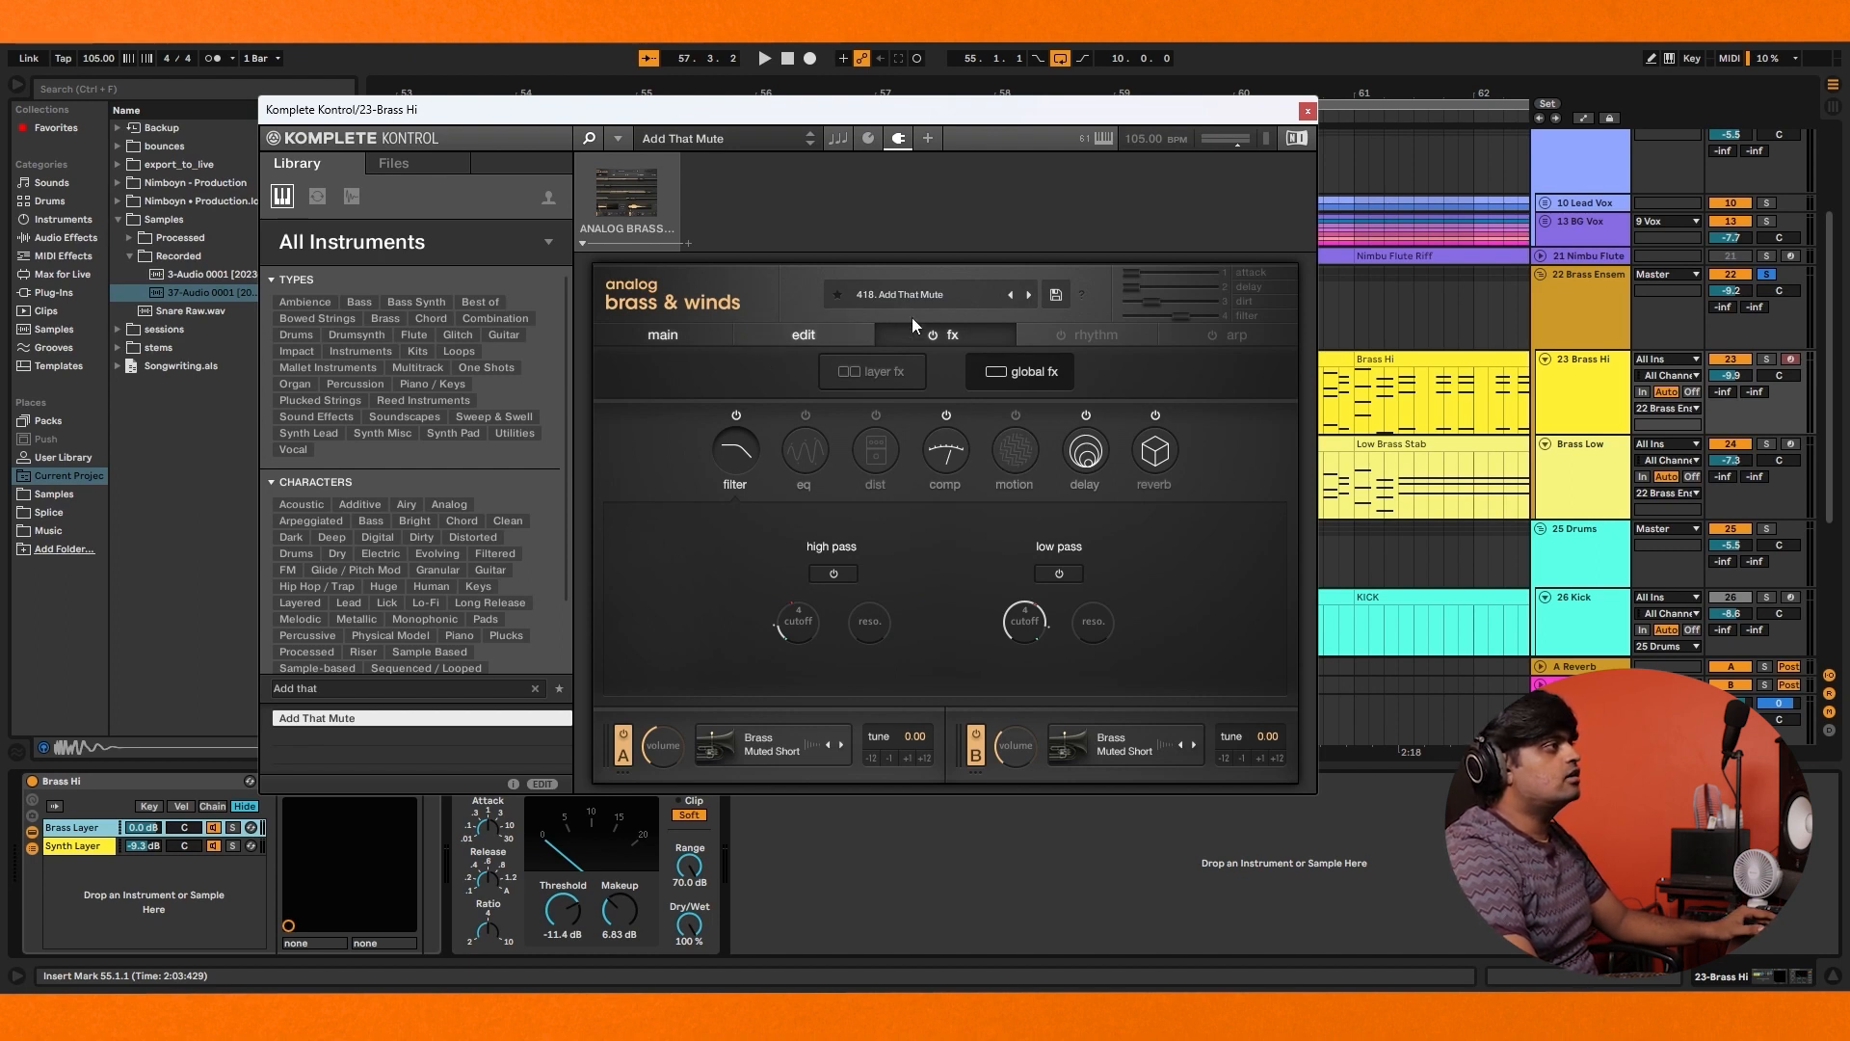
# Turn on the rhythm section temporarily and examine its wave and step modulation settings
pyautogui.click(1095, 337)
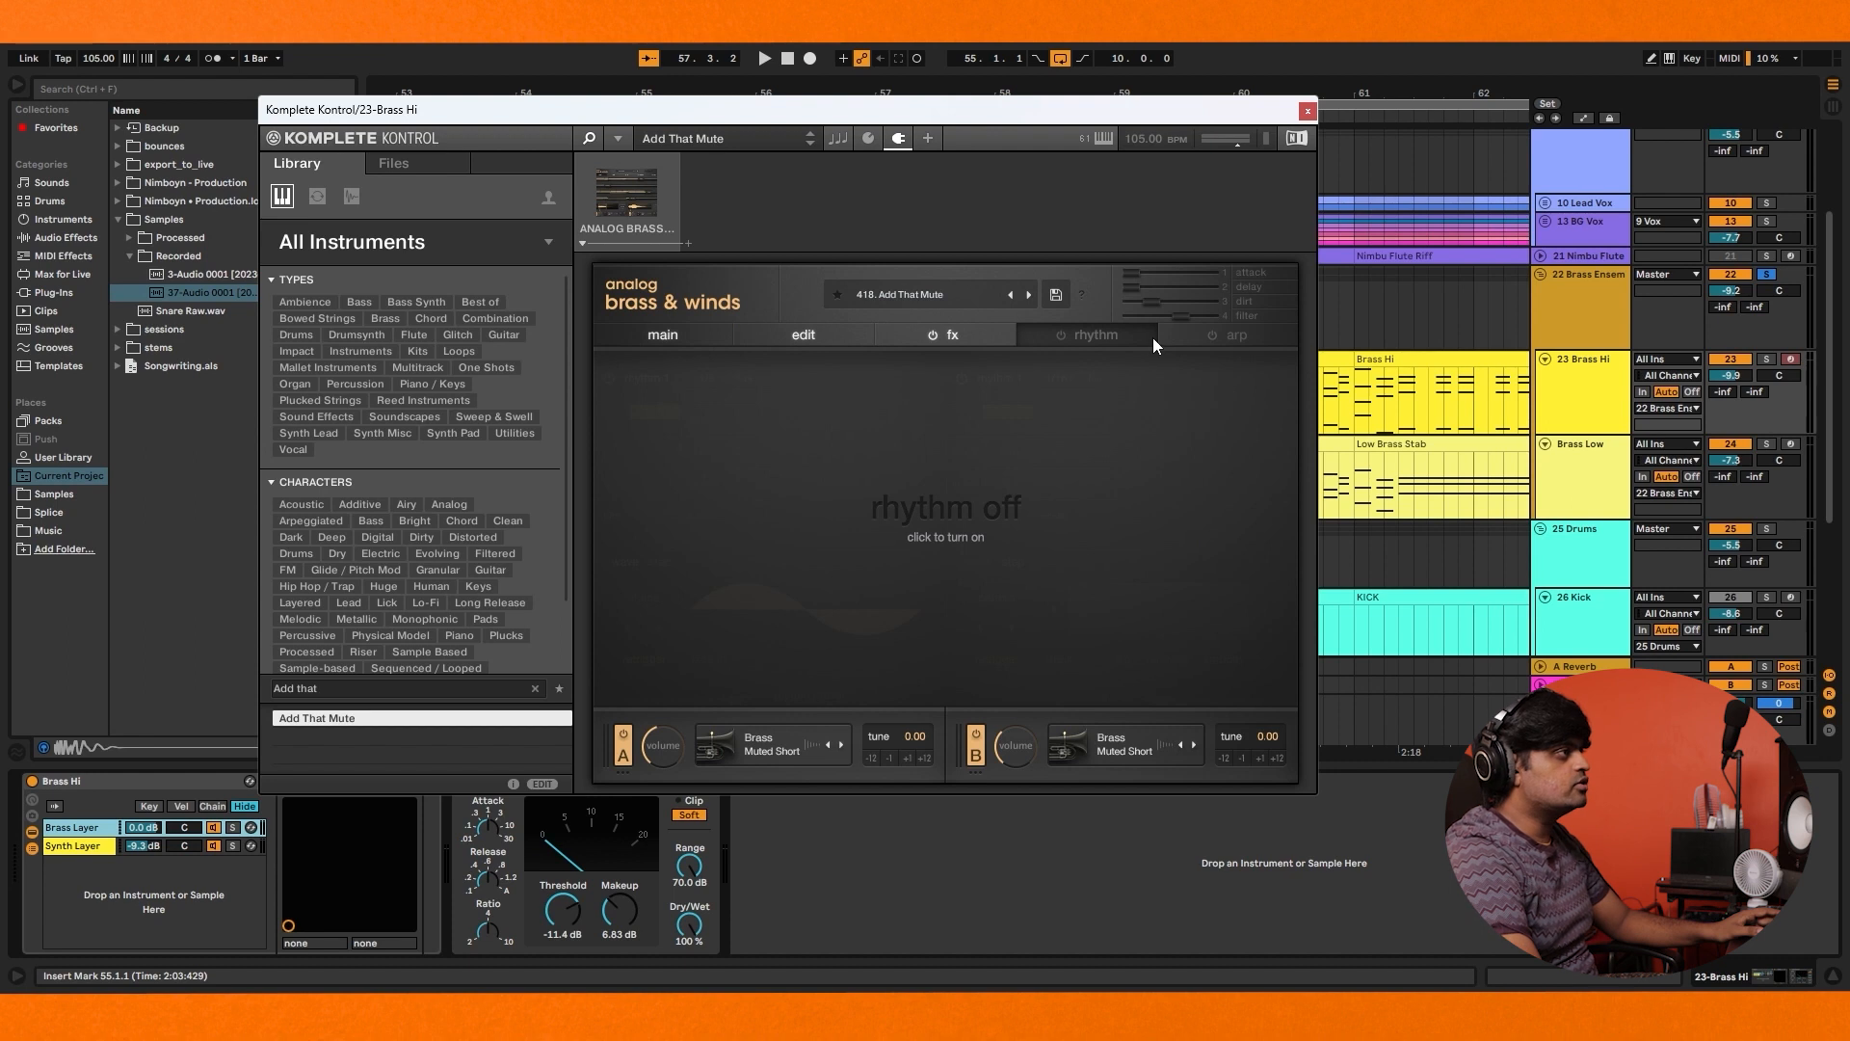
pyautogui.click(975, 338)
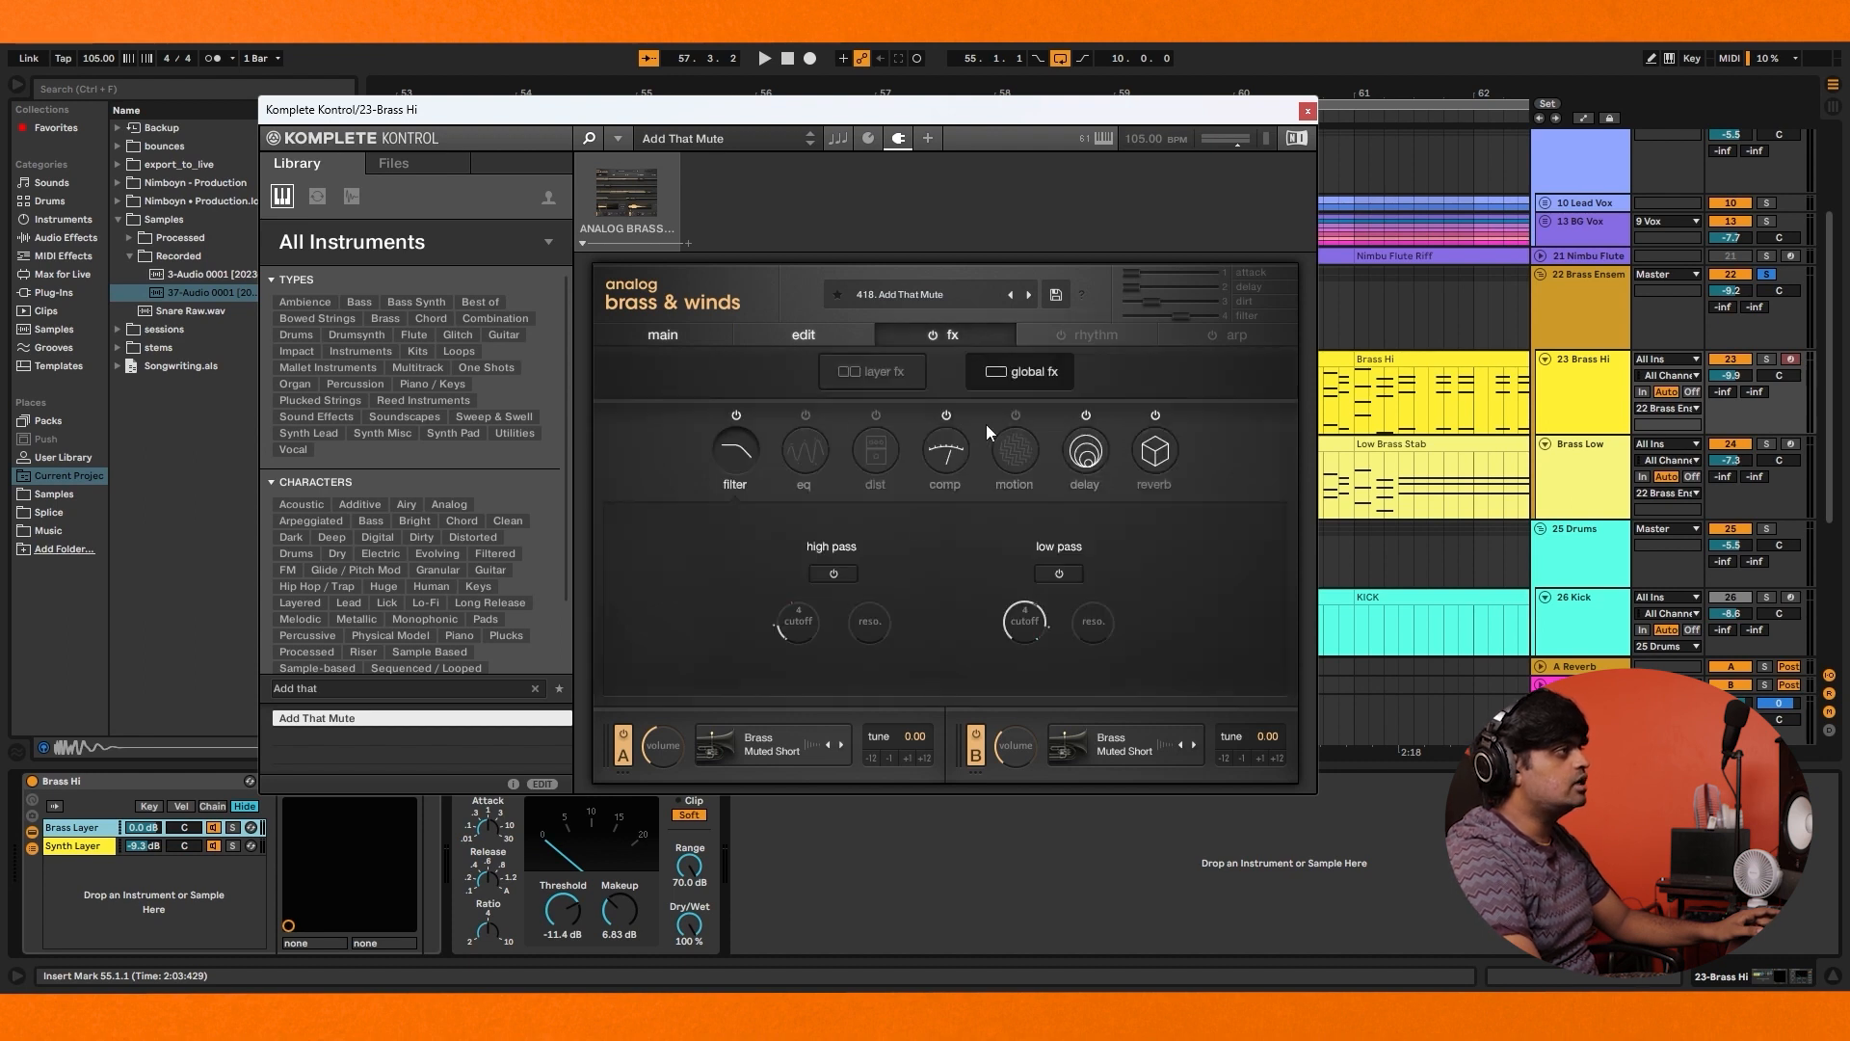
pyautogui.click(1100, 339)
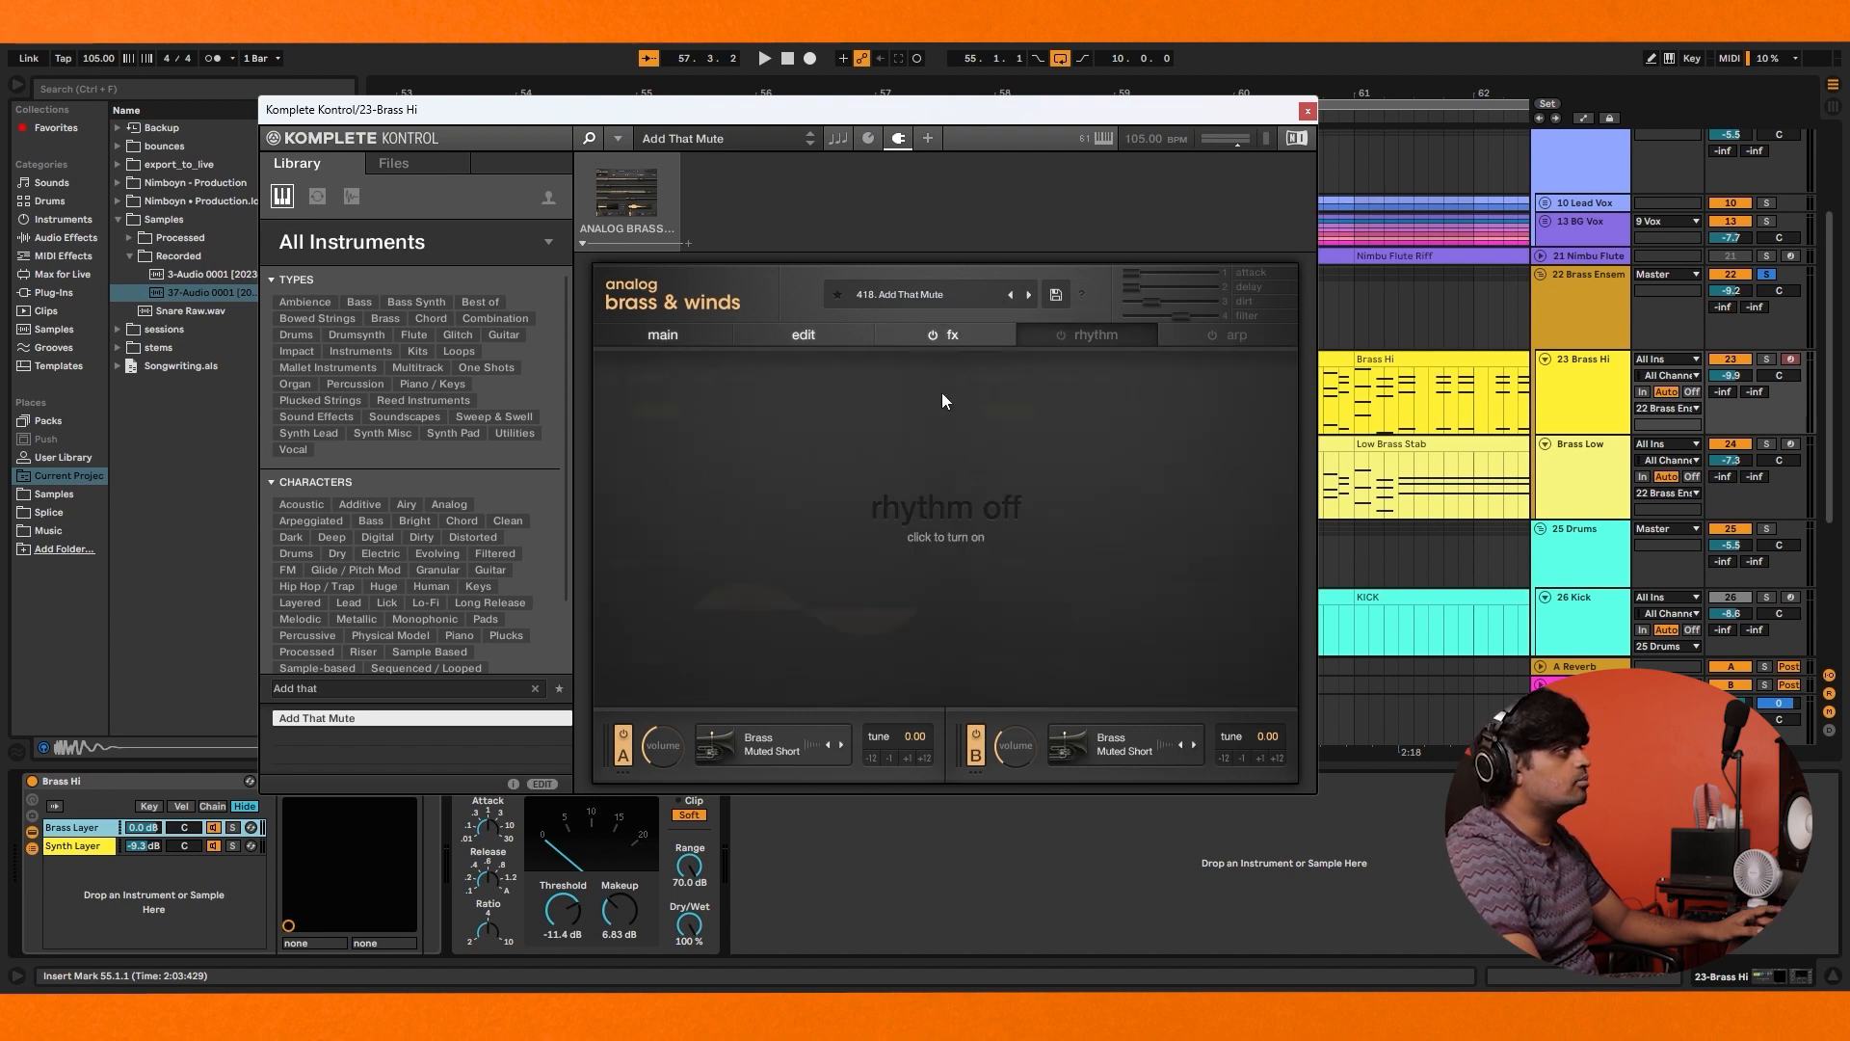
pyautogui.click(1061, 332)
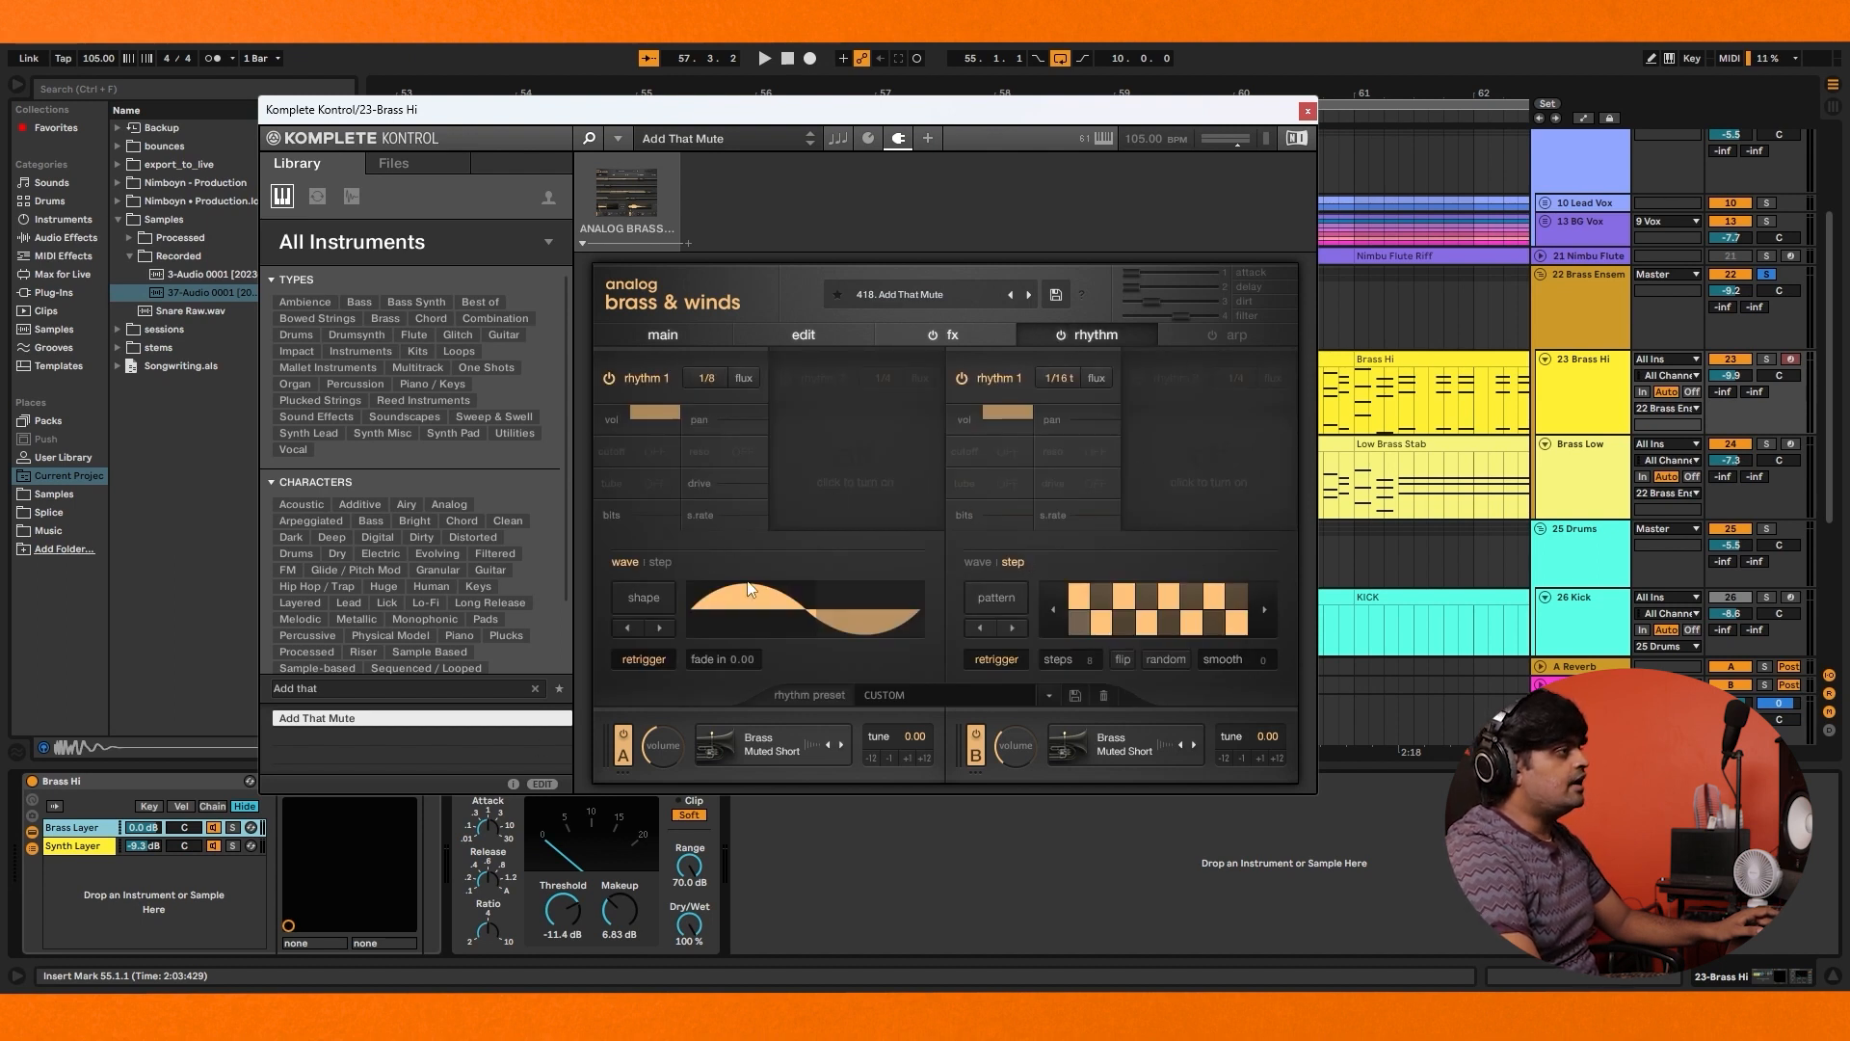
# Turn on the arpeggiator to examine the pattern settings of arpeggiators A and B, and turn it off again
pyautogui.click(1267, 341)
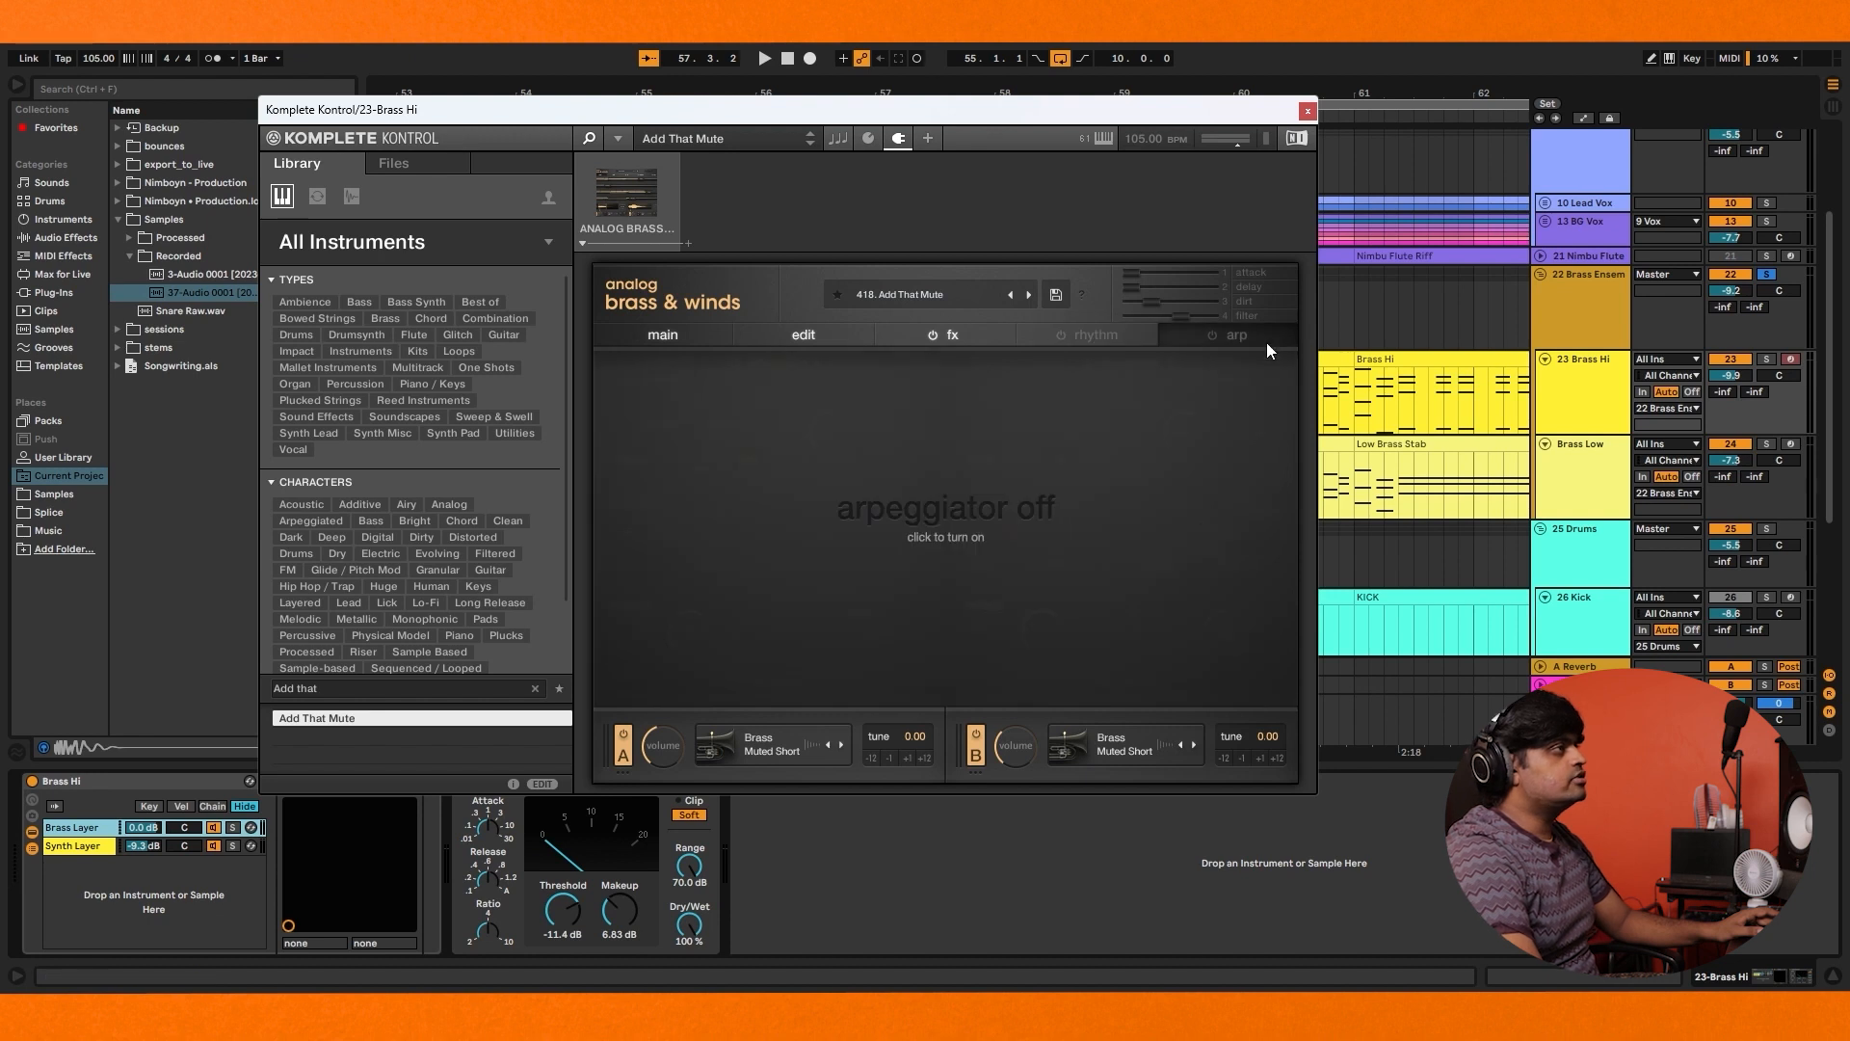
pyautogui.click(1217, 332)
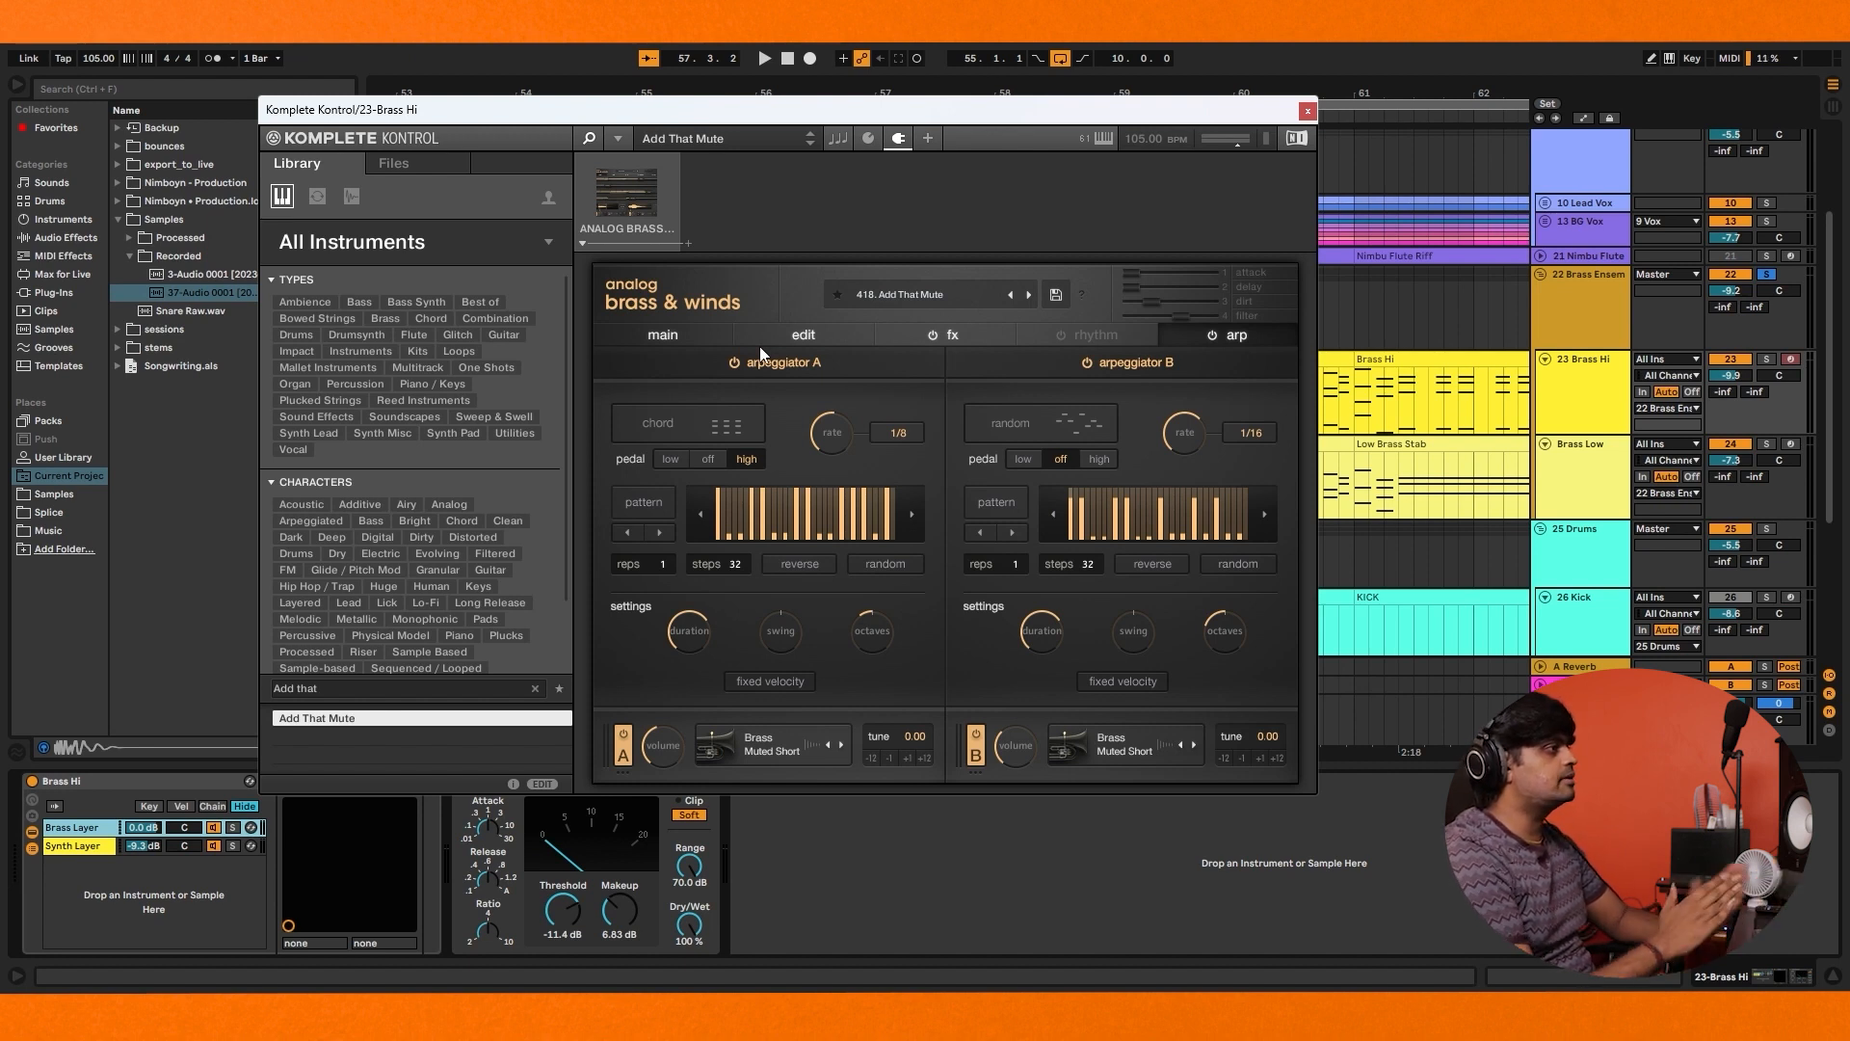
pyautogui.click(1212, 334)
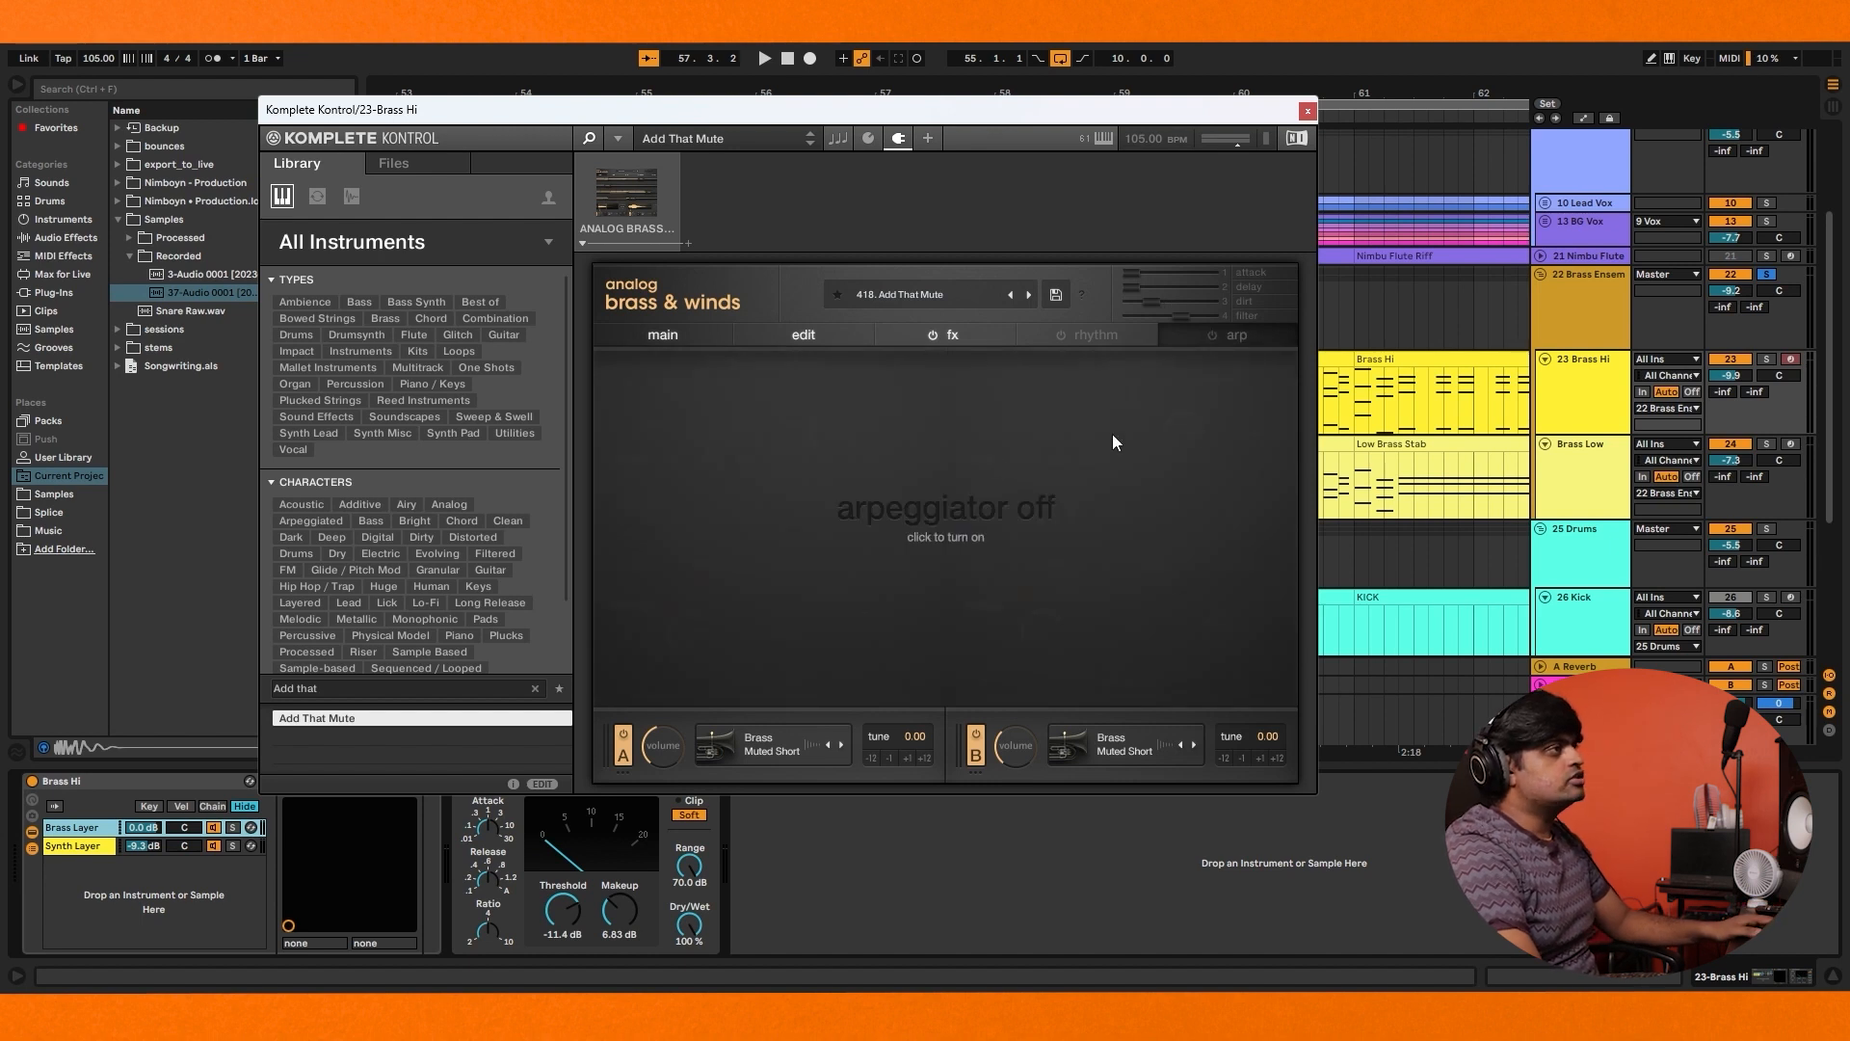
# Try out the attack macro on the main page, return it to its minimum and close the instrument window
pyautogui.click(703, 344)
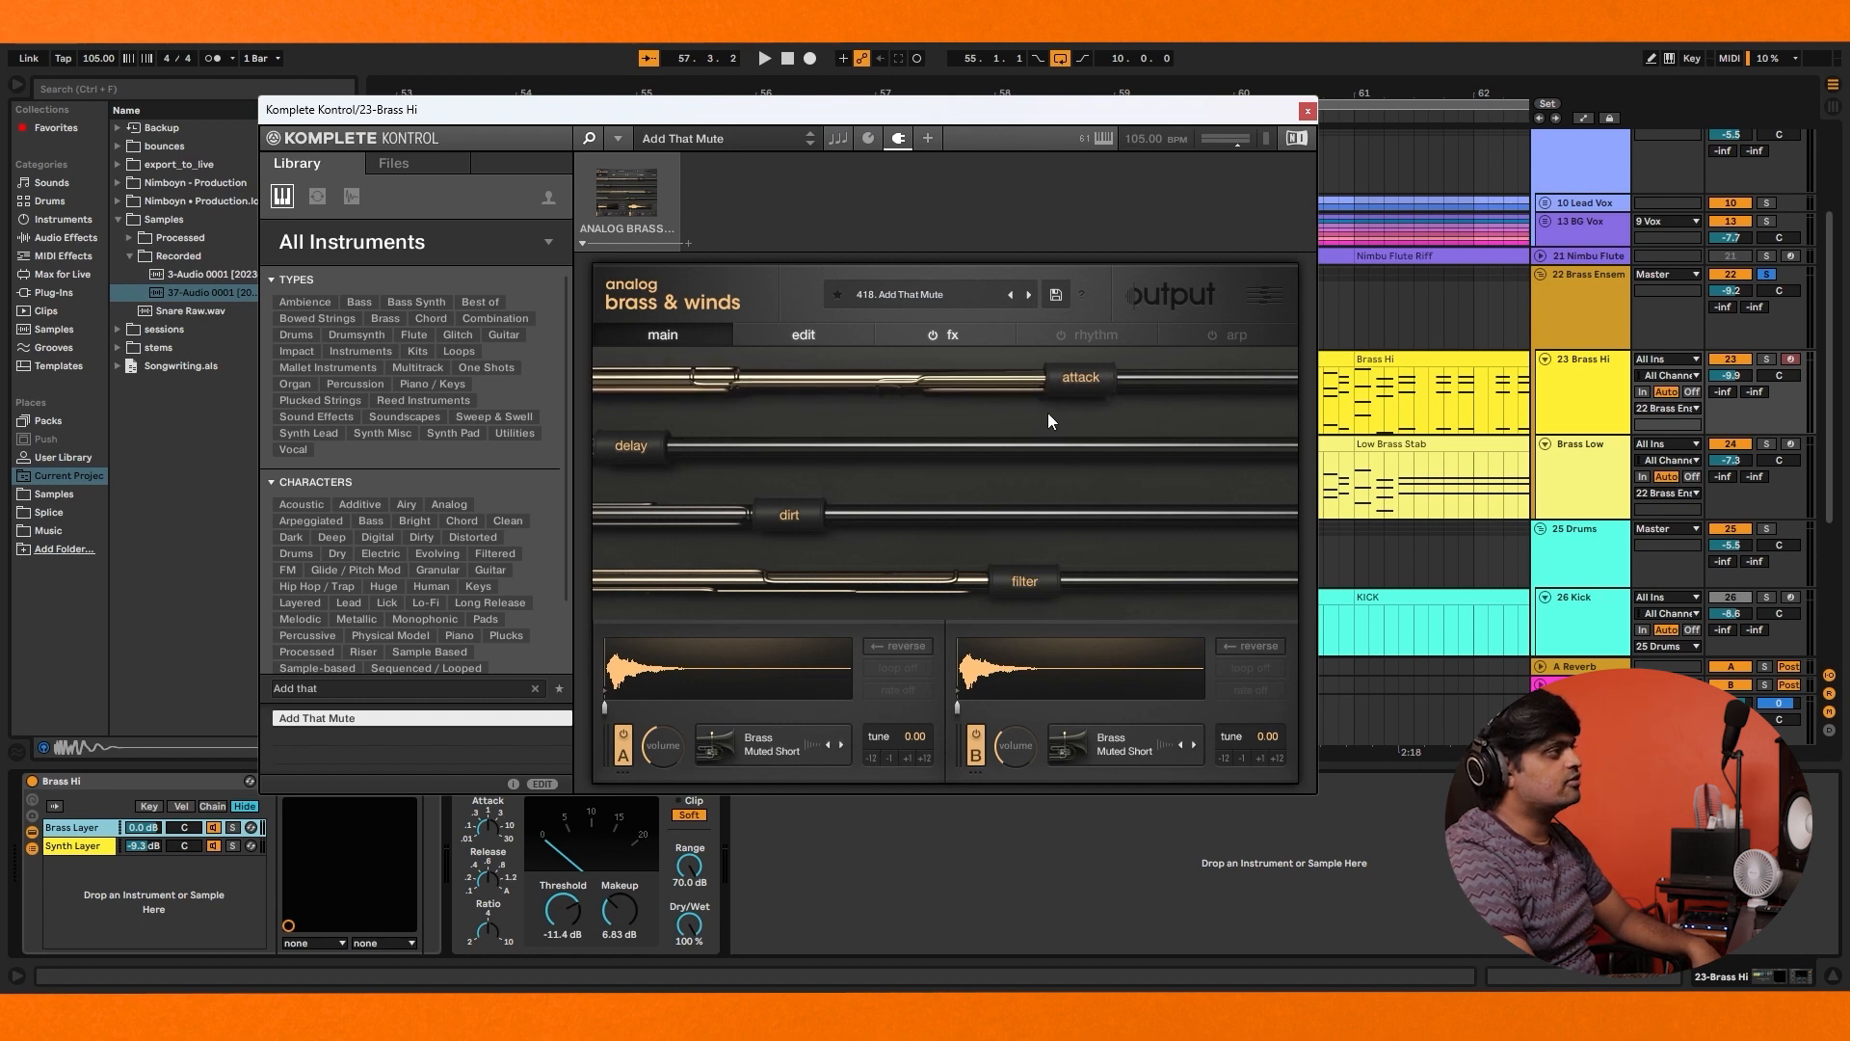
pyautogui.moveTo(1083, 396); pyautogui.dragTo(725, 414)
pyautogui.moveTo(619, 388); pyautogui.dragTo(1068, 395)
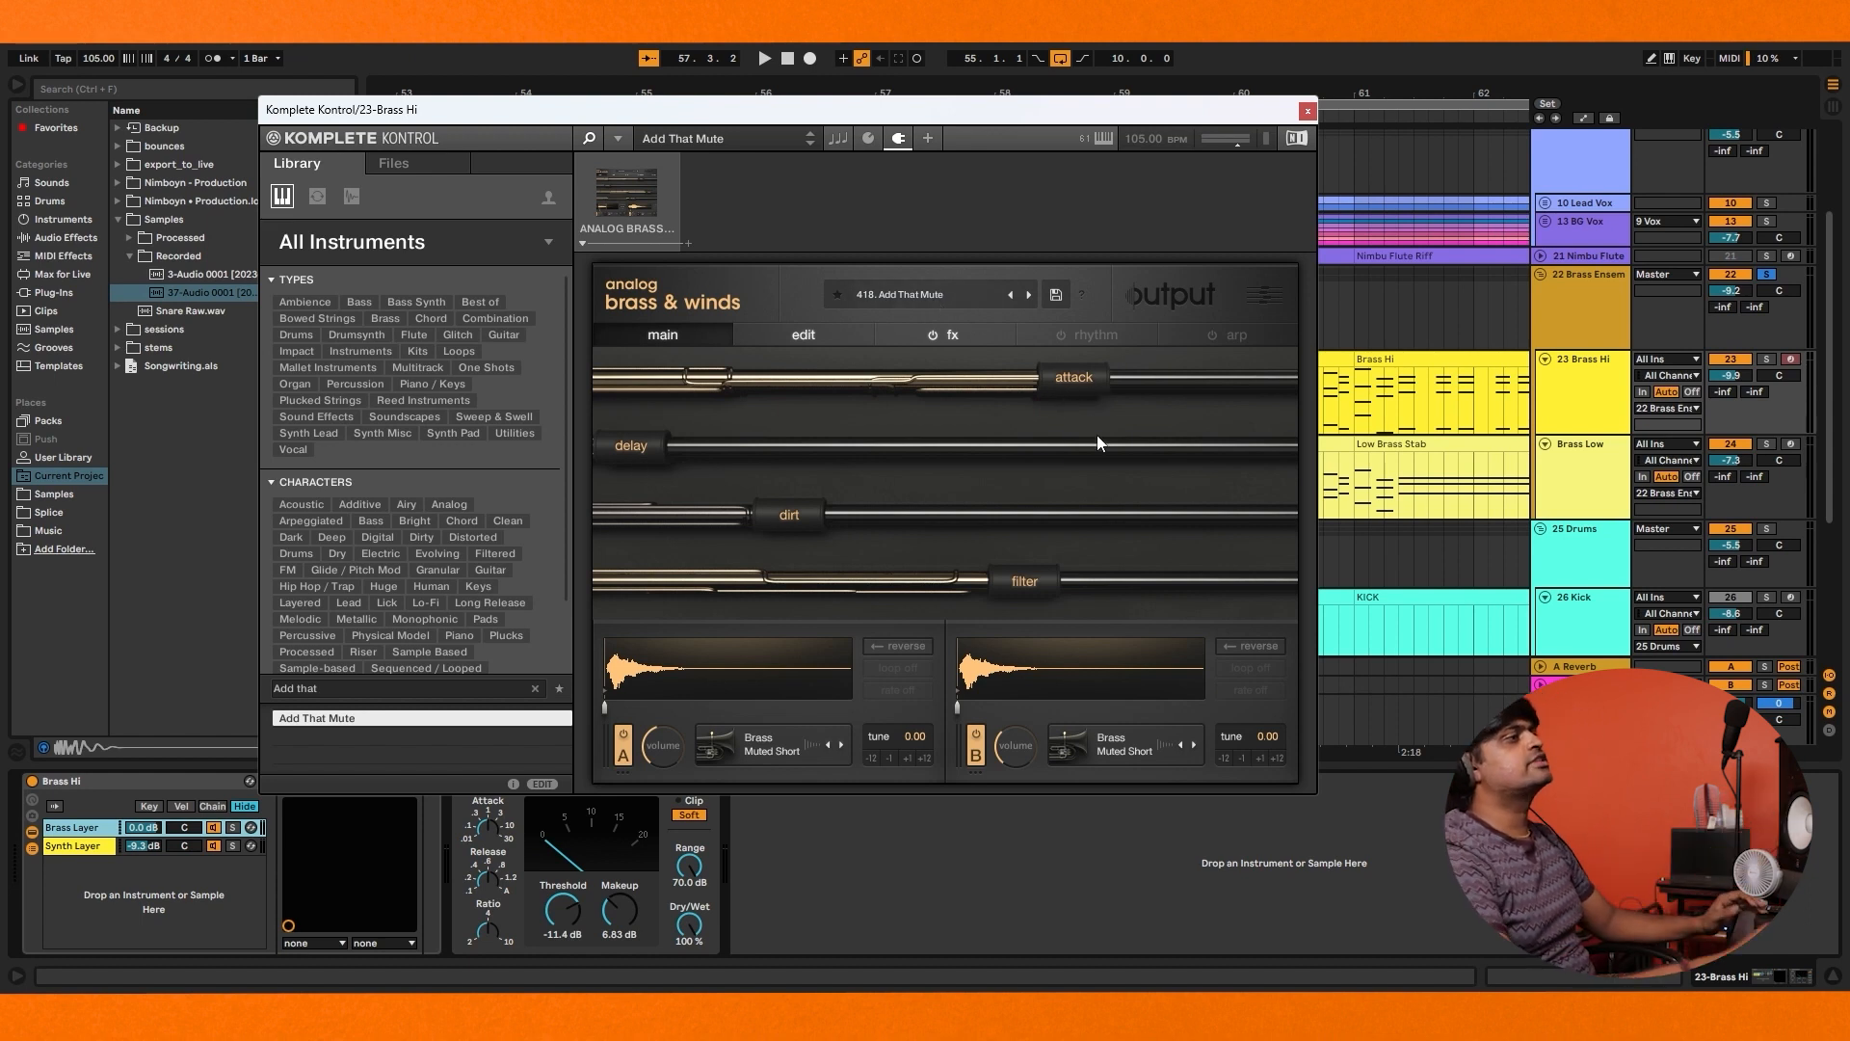
pyautogui.moveTo(1031, 379); pyautogui.dragTo(654, 422)
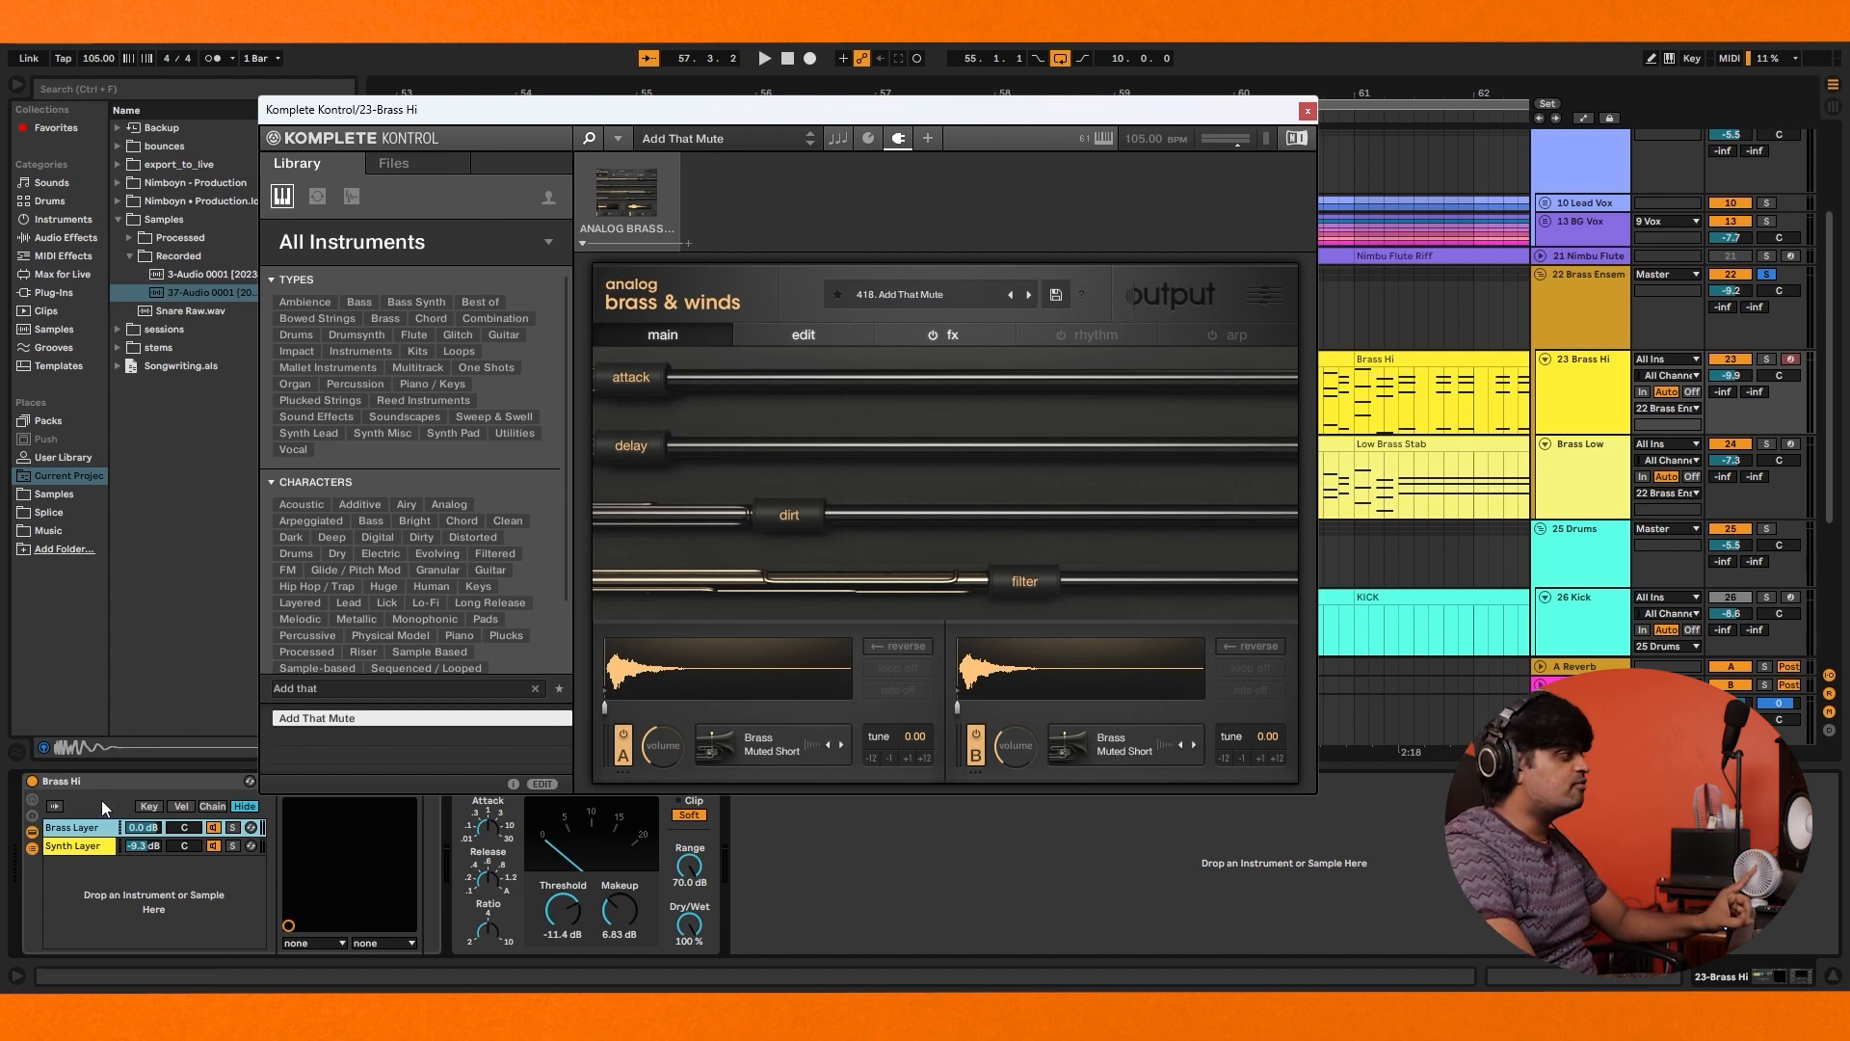
pyautogui.click(1307, 112)
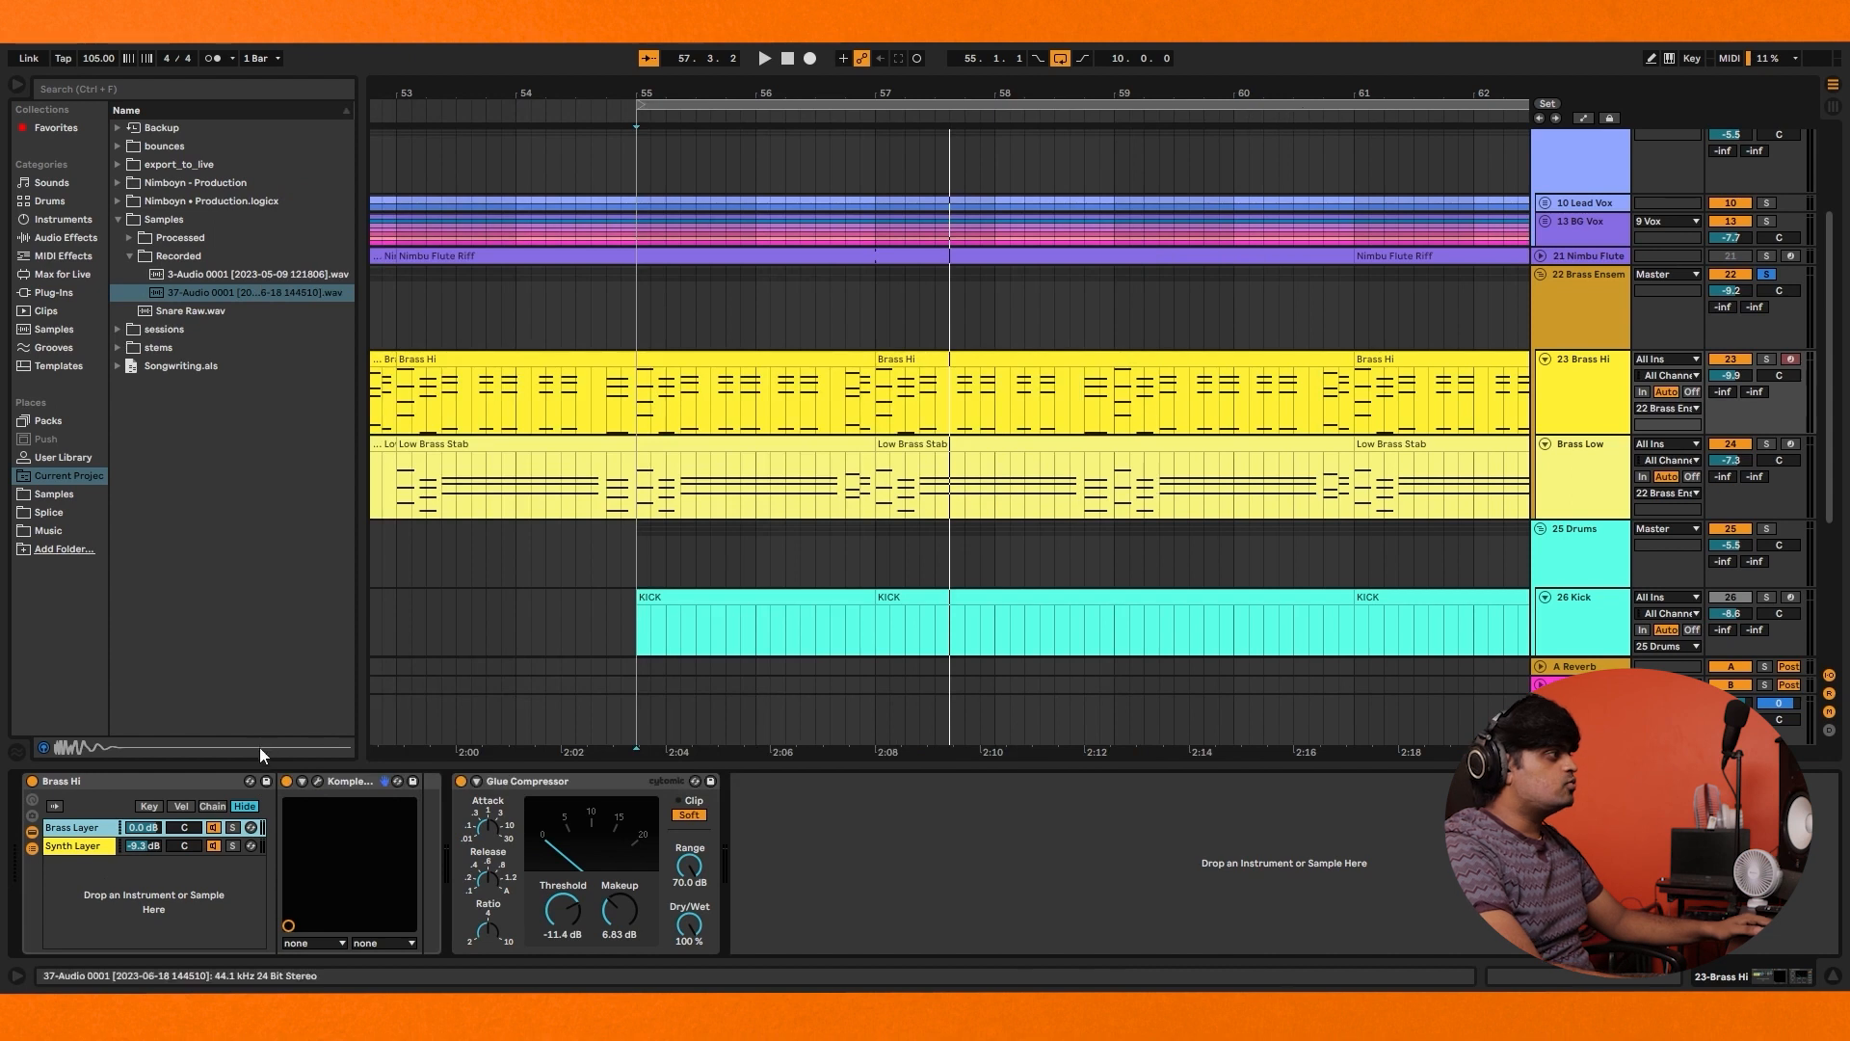
# Open the Synth Layer's instrument window in the Brass Hi track, solo that layer and play it back
pyautogui.click(79, 848)
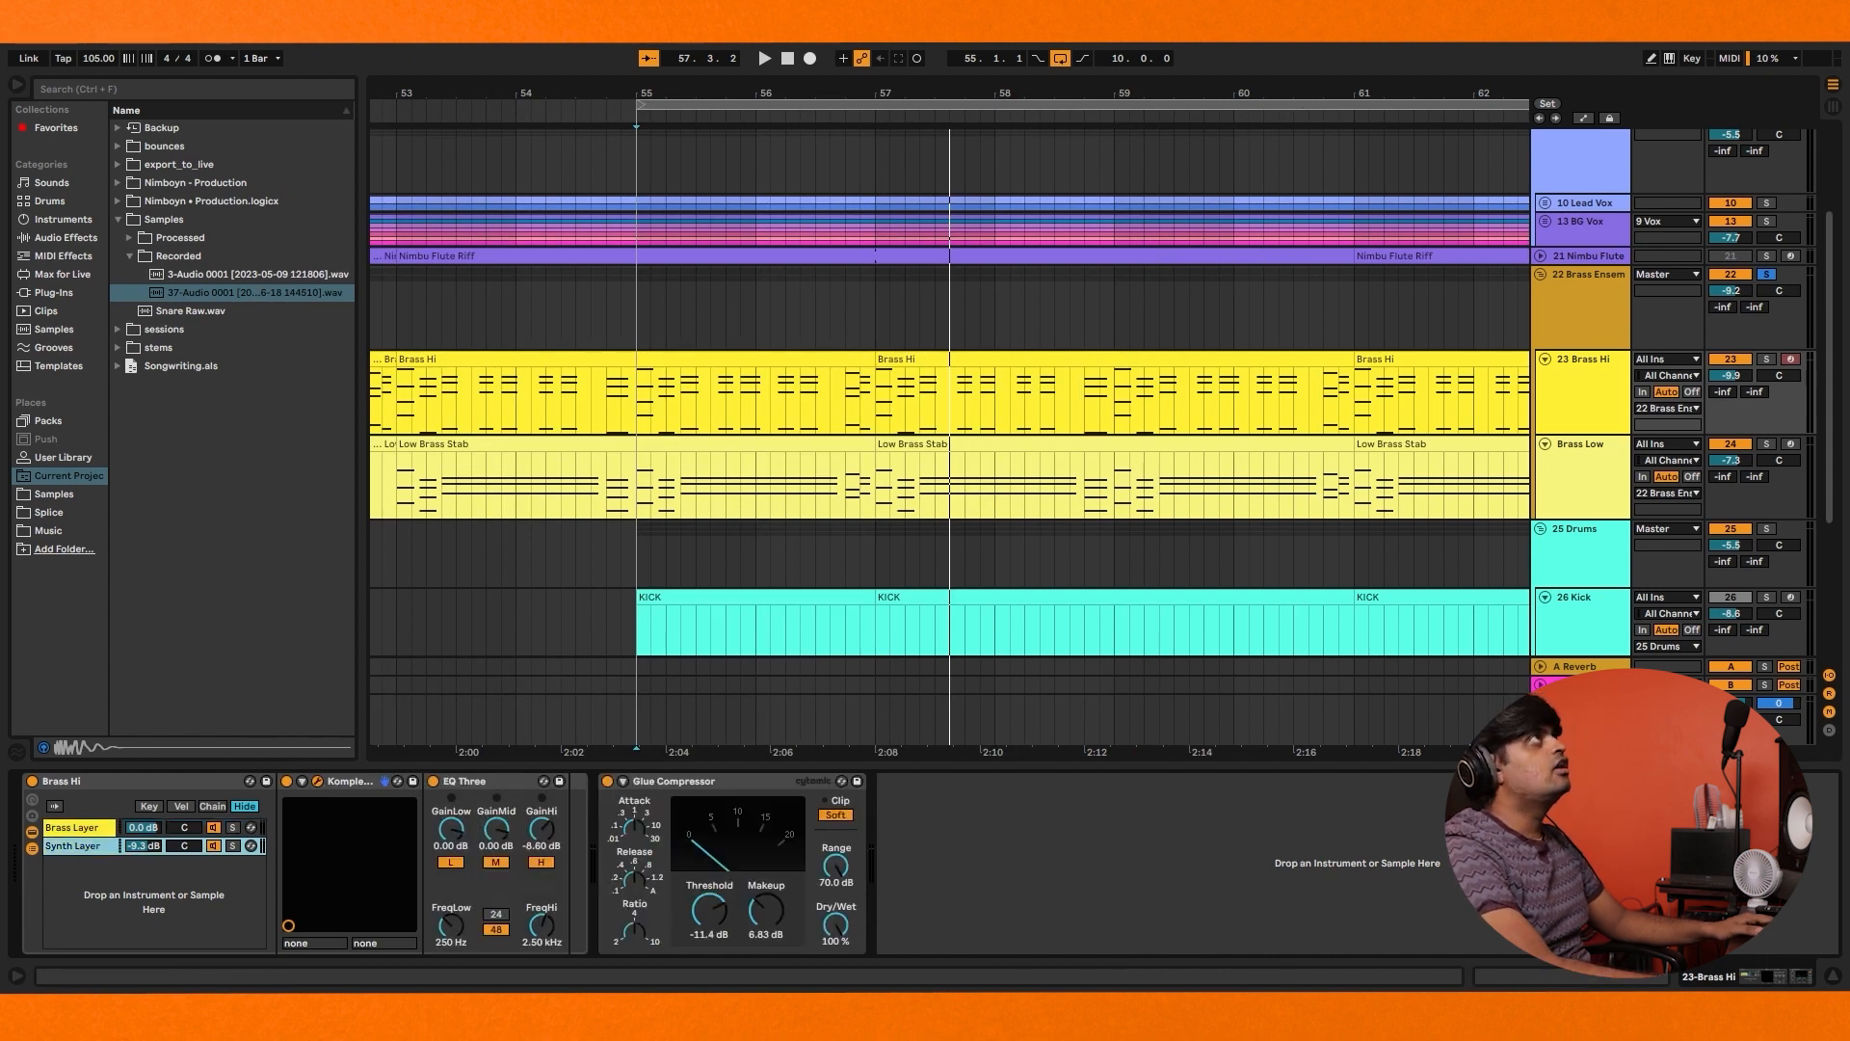
pyautogui.moveTo(1205, 0); pyautogui.dragTo(886, 233)
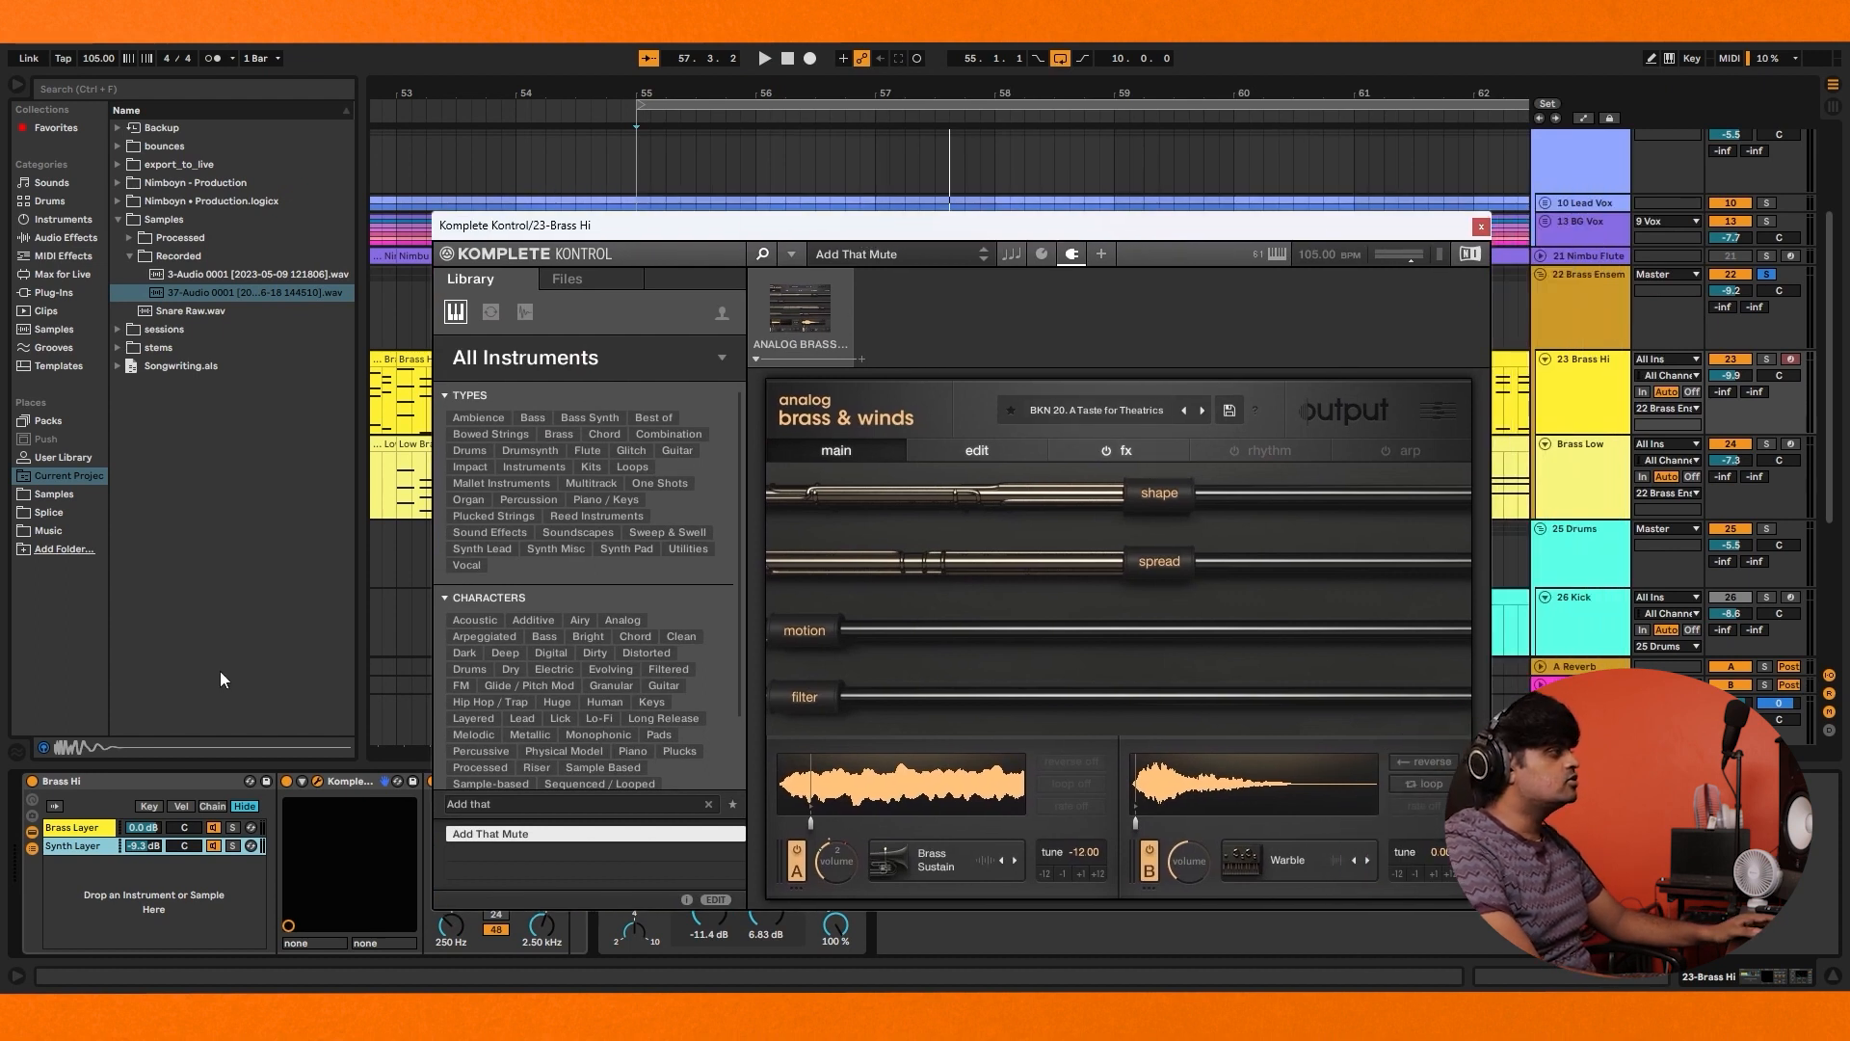
pyautogui.click(234, 845)
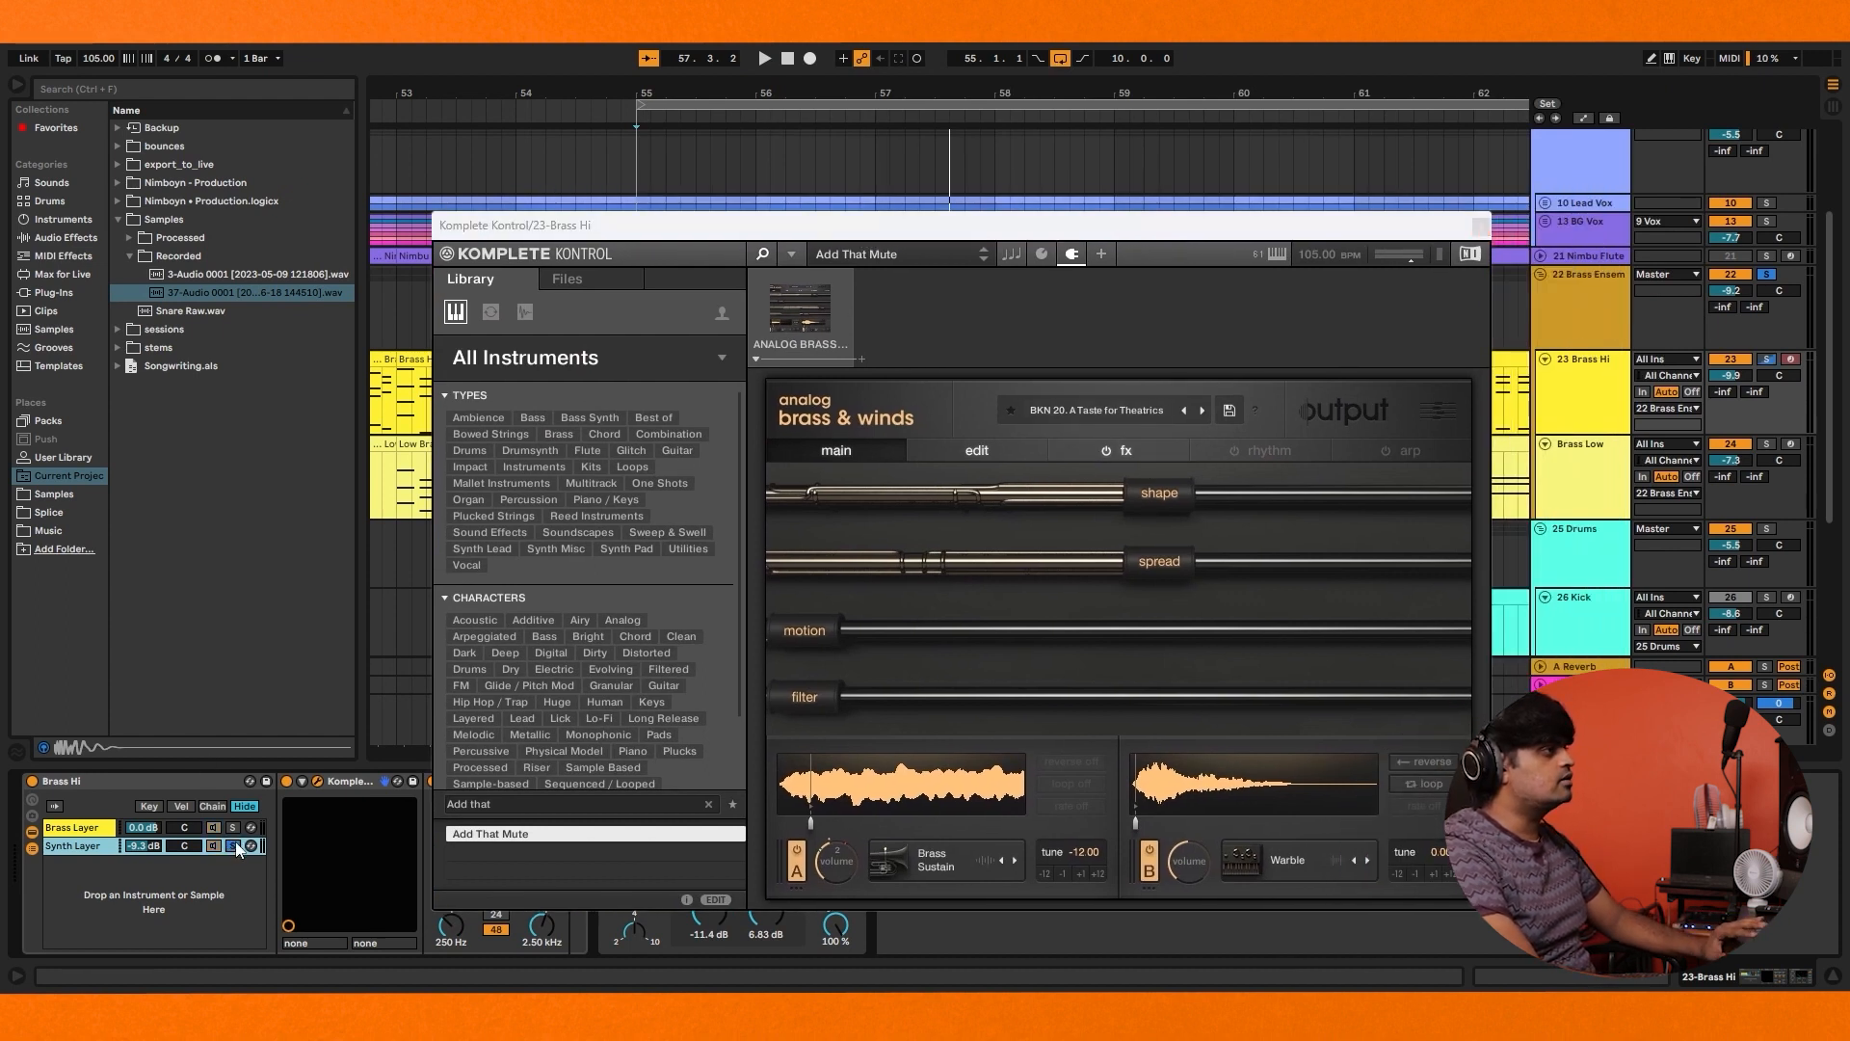
pyautogui.press('space')
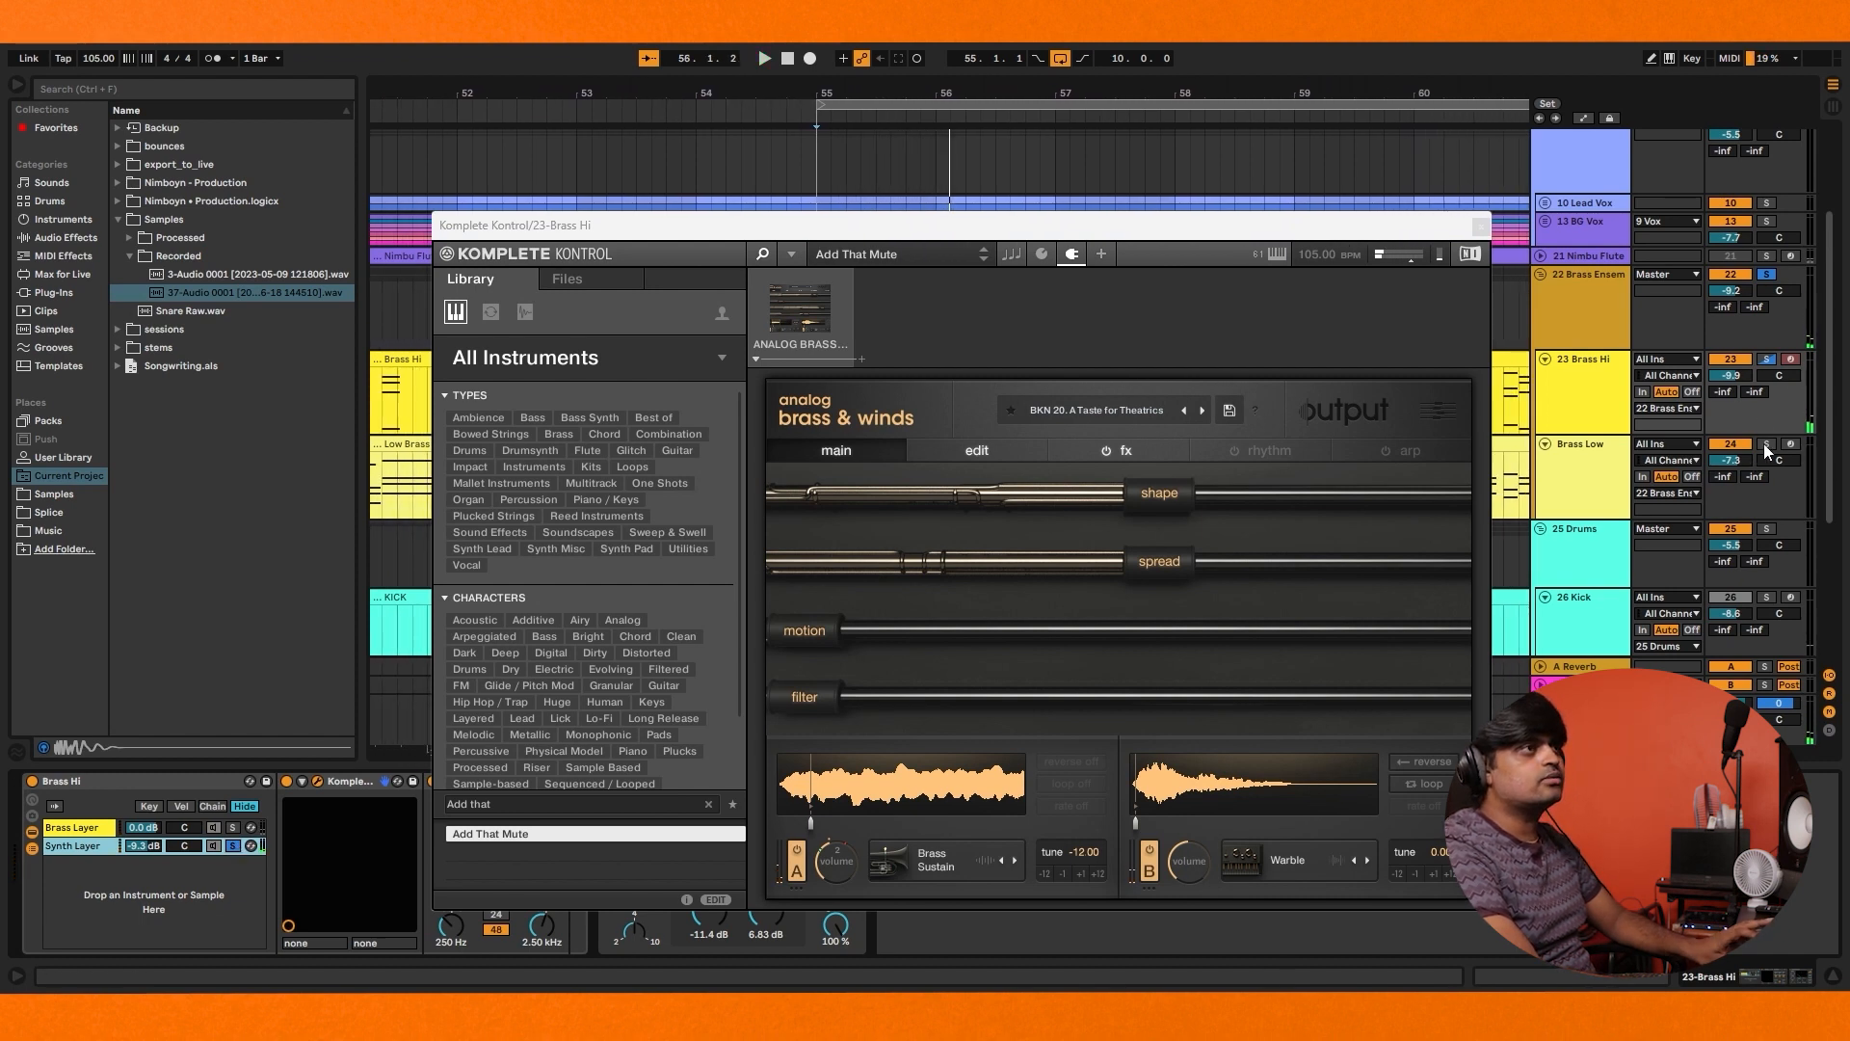
pyautogui.press('space')
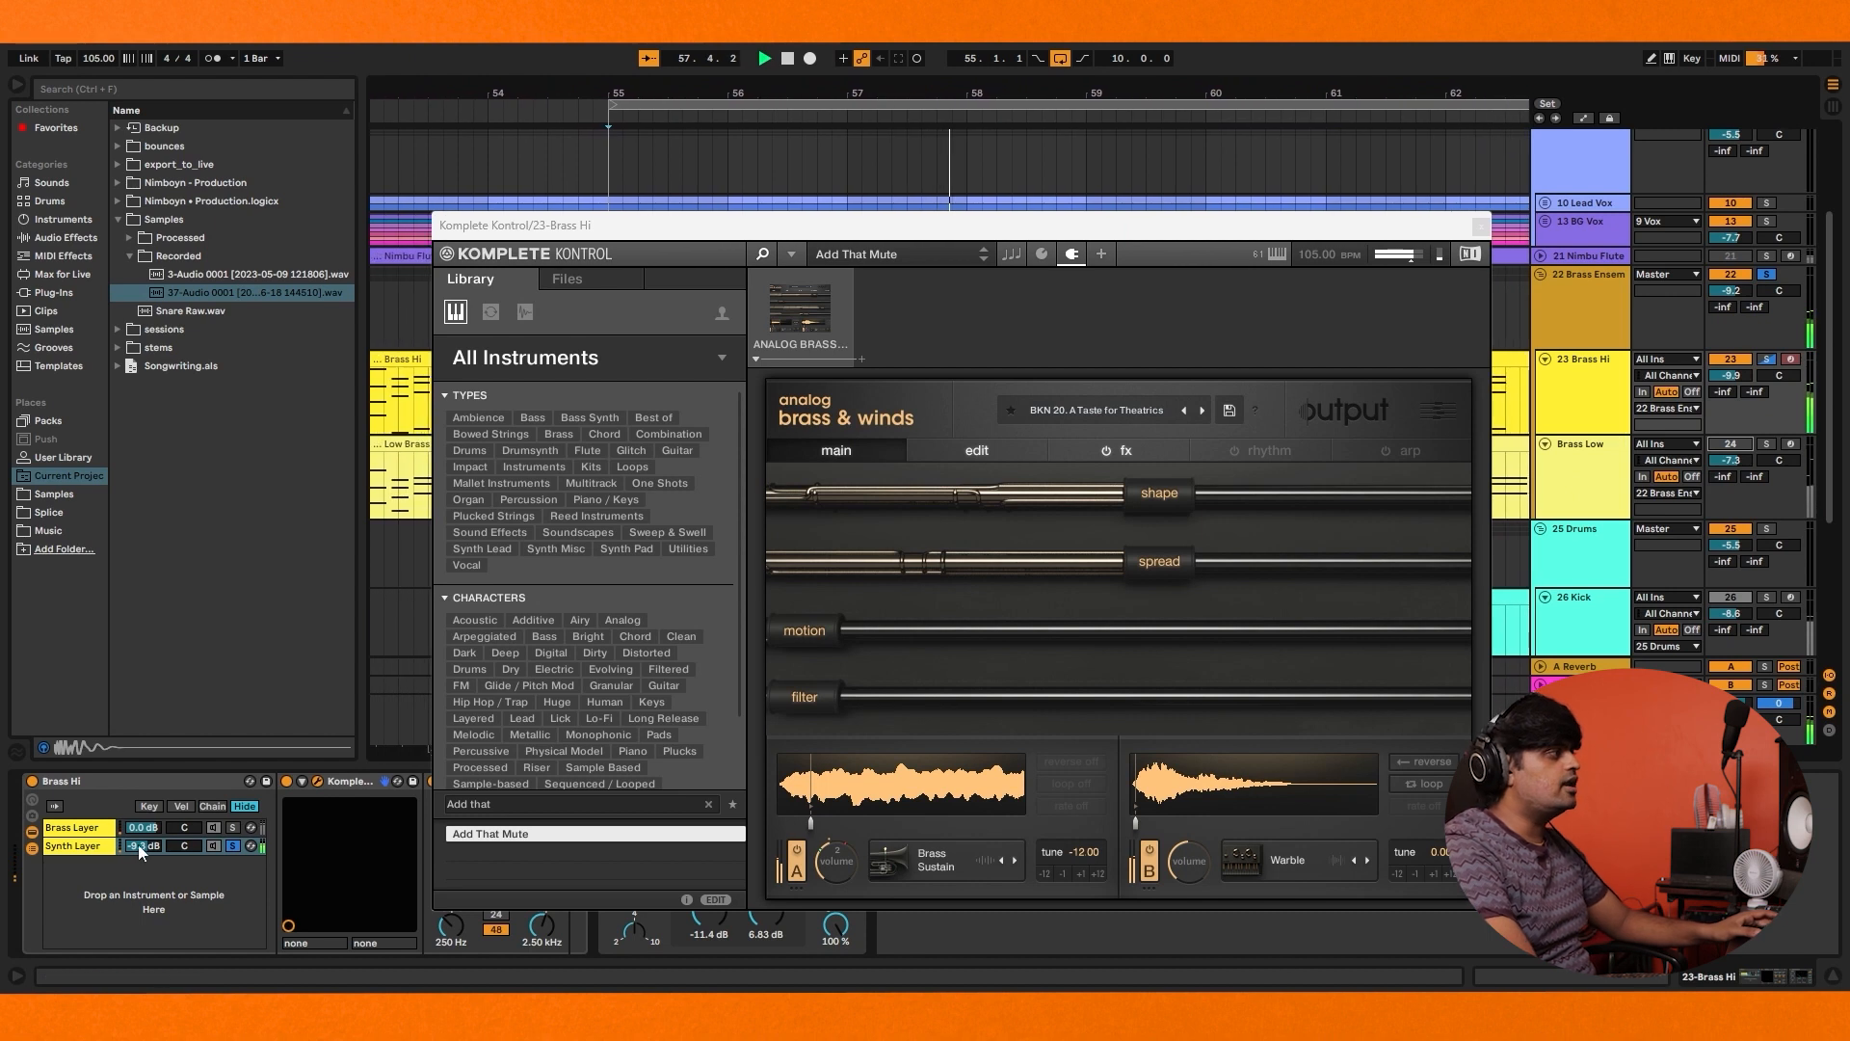
# Audition the Brass Layer on its own and together with the Synth Layer, and close the instrument window
pyautogui.click(233, 828)
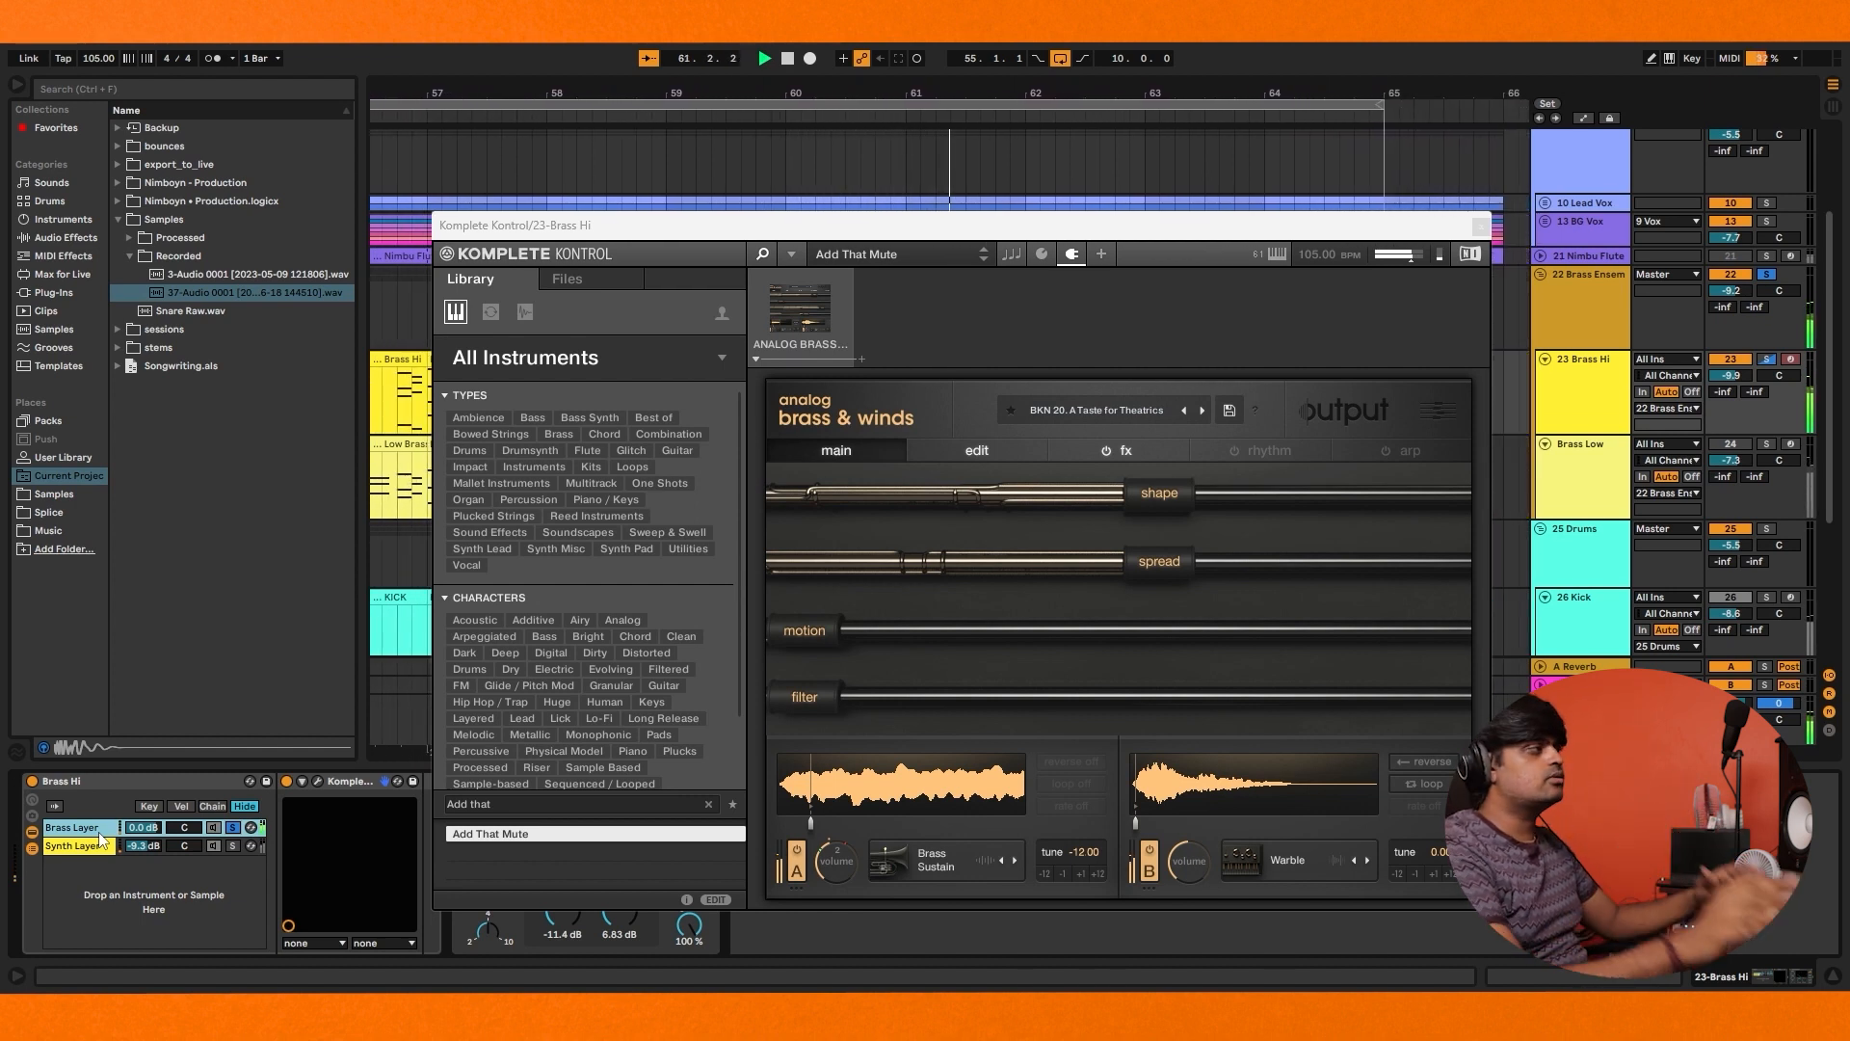
pyautogui.click(230, 844)
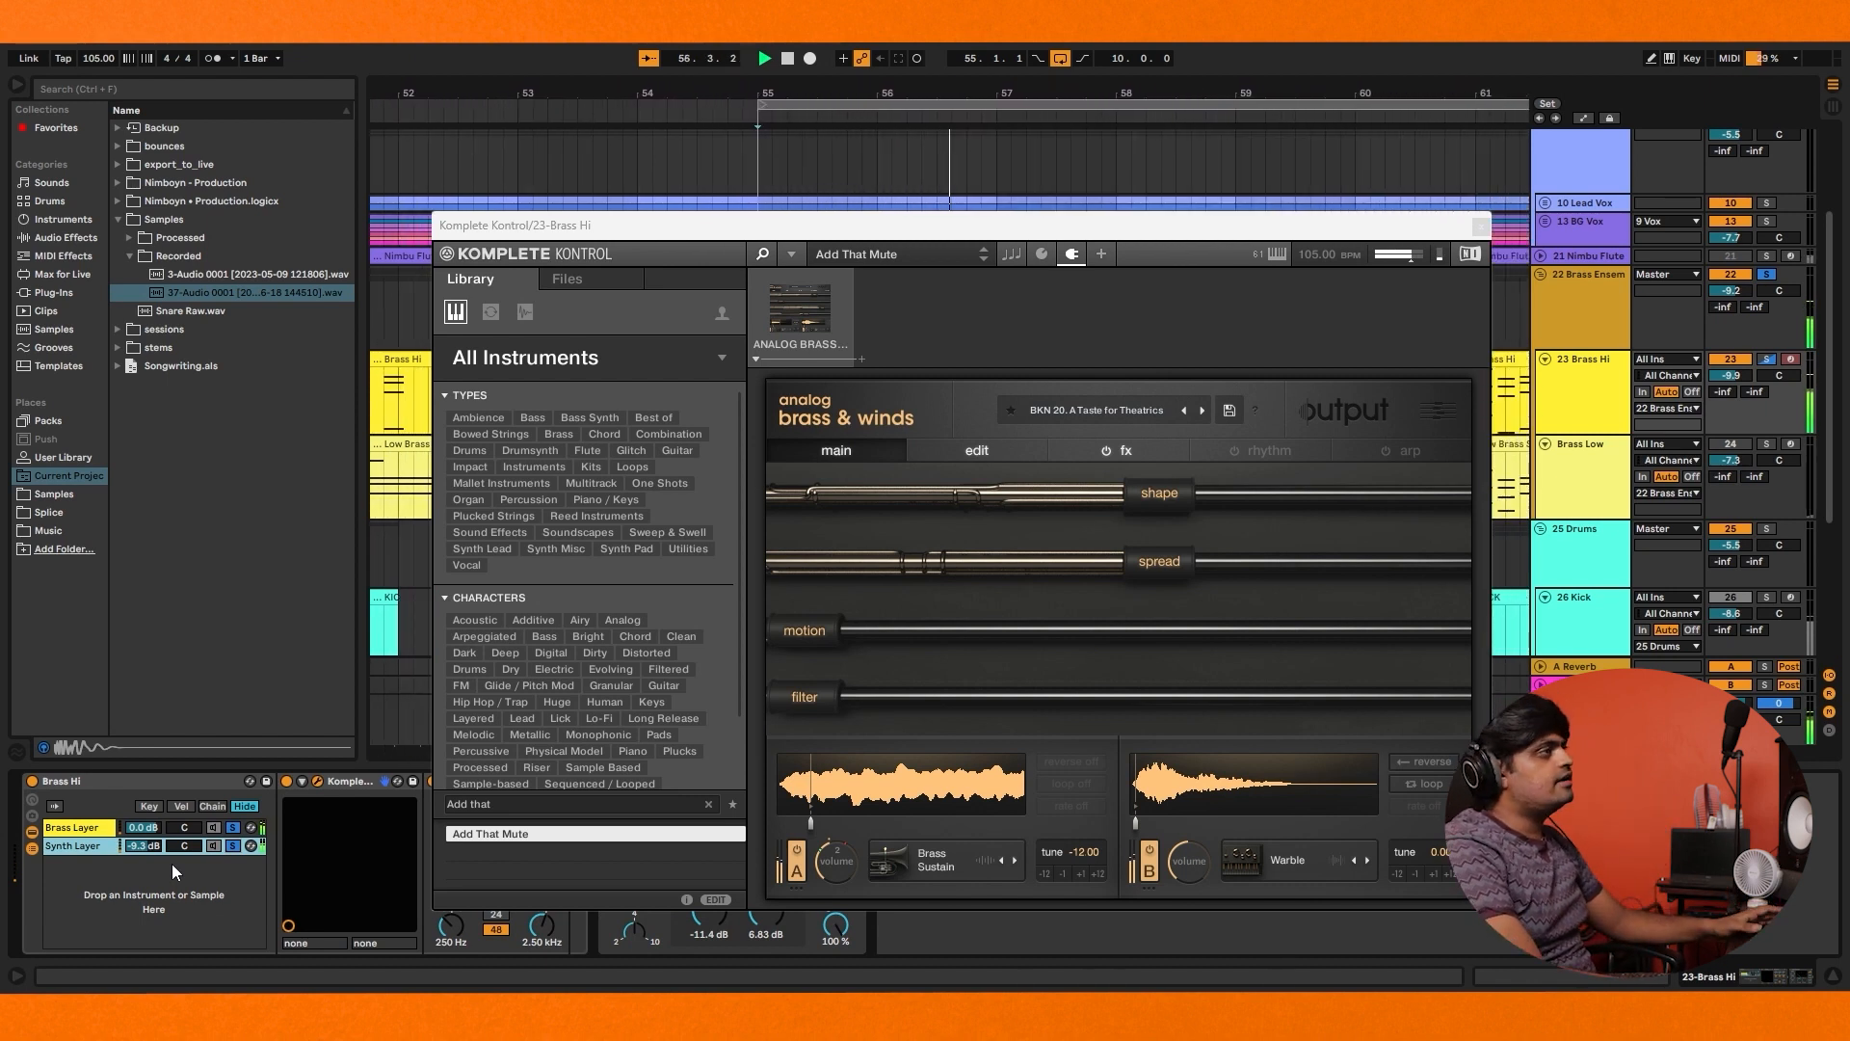
pyautogui.click(1481, 220)
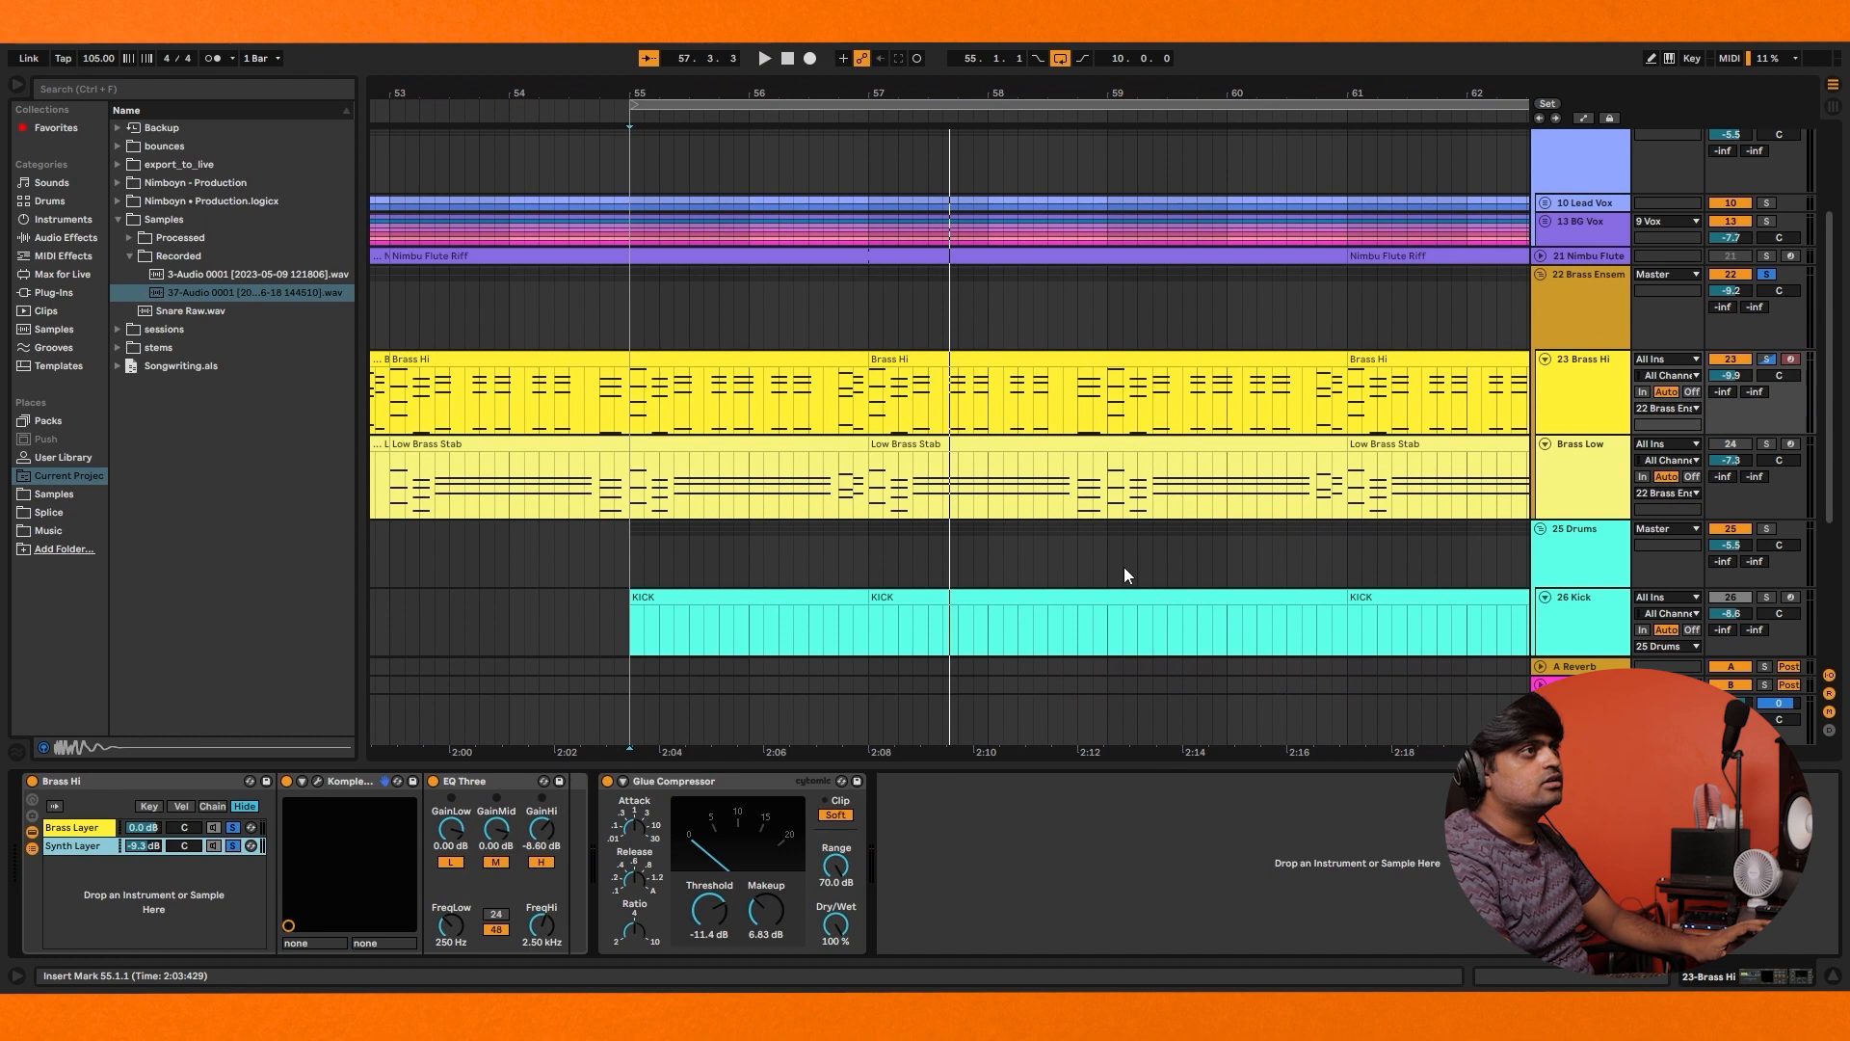
# Select the Brass Low track and open its Komplete Kontrol instrument window
pyautogui.click(1576, 470)
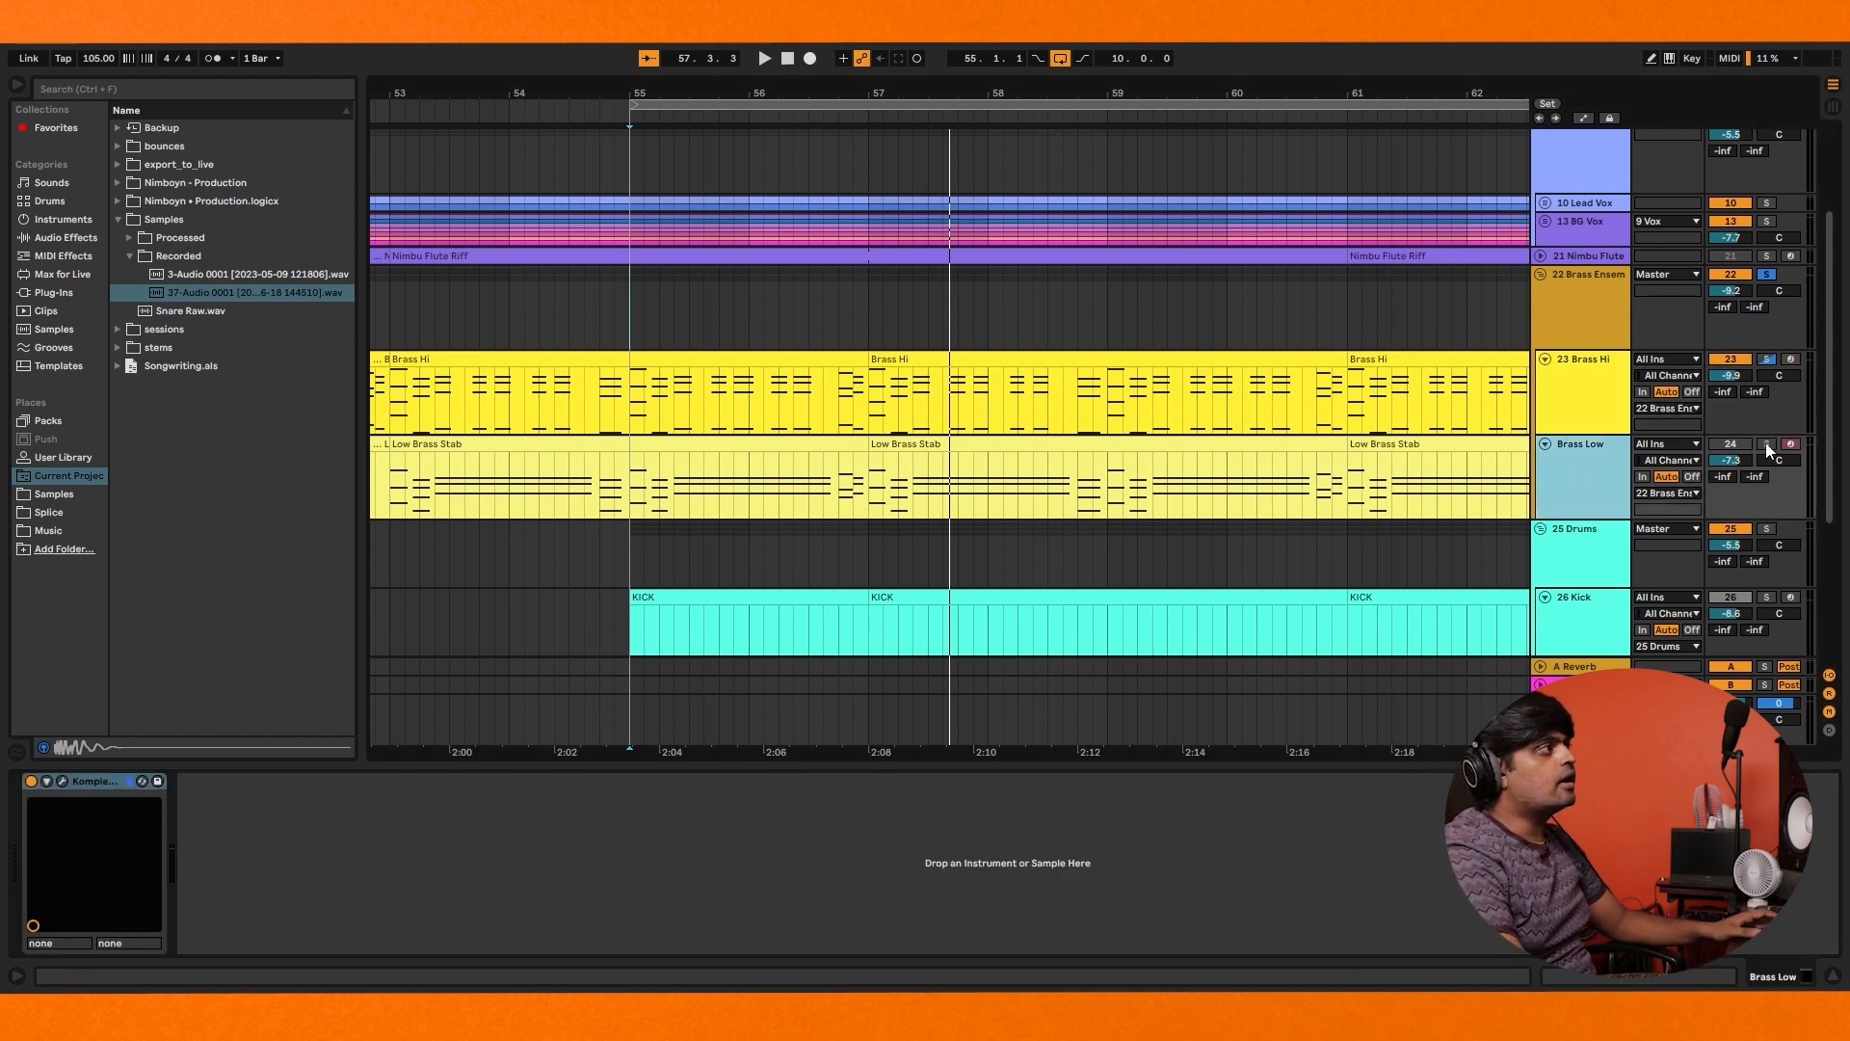
pyautogui.click(1735, 441)
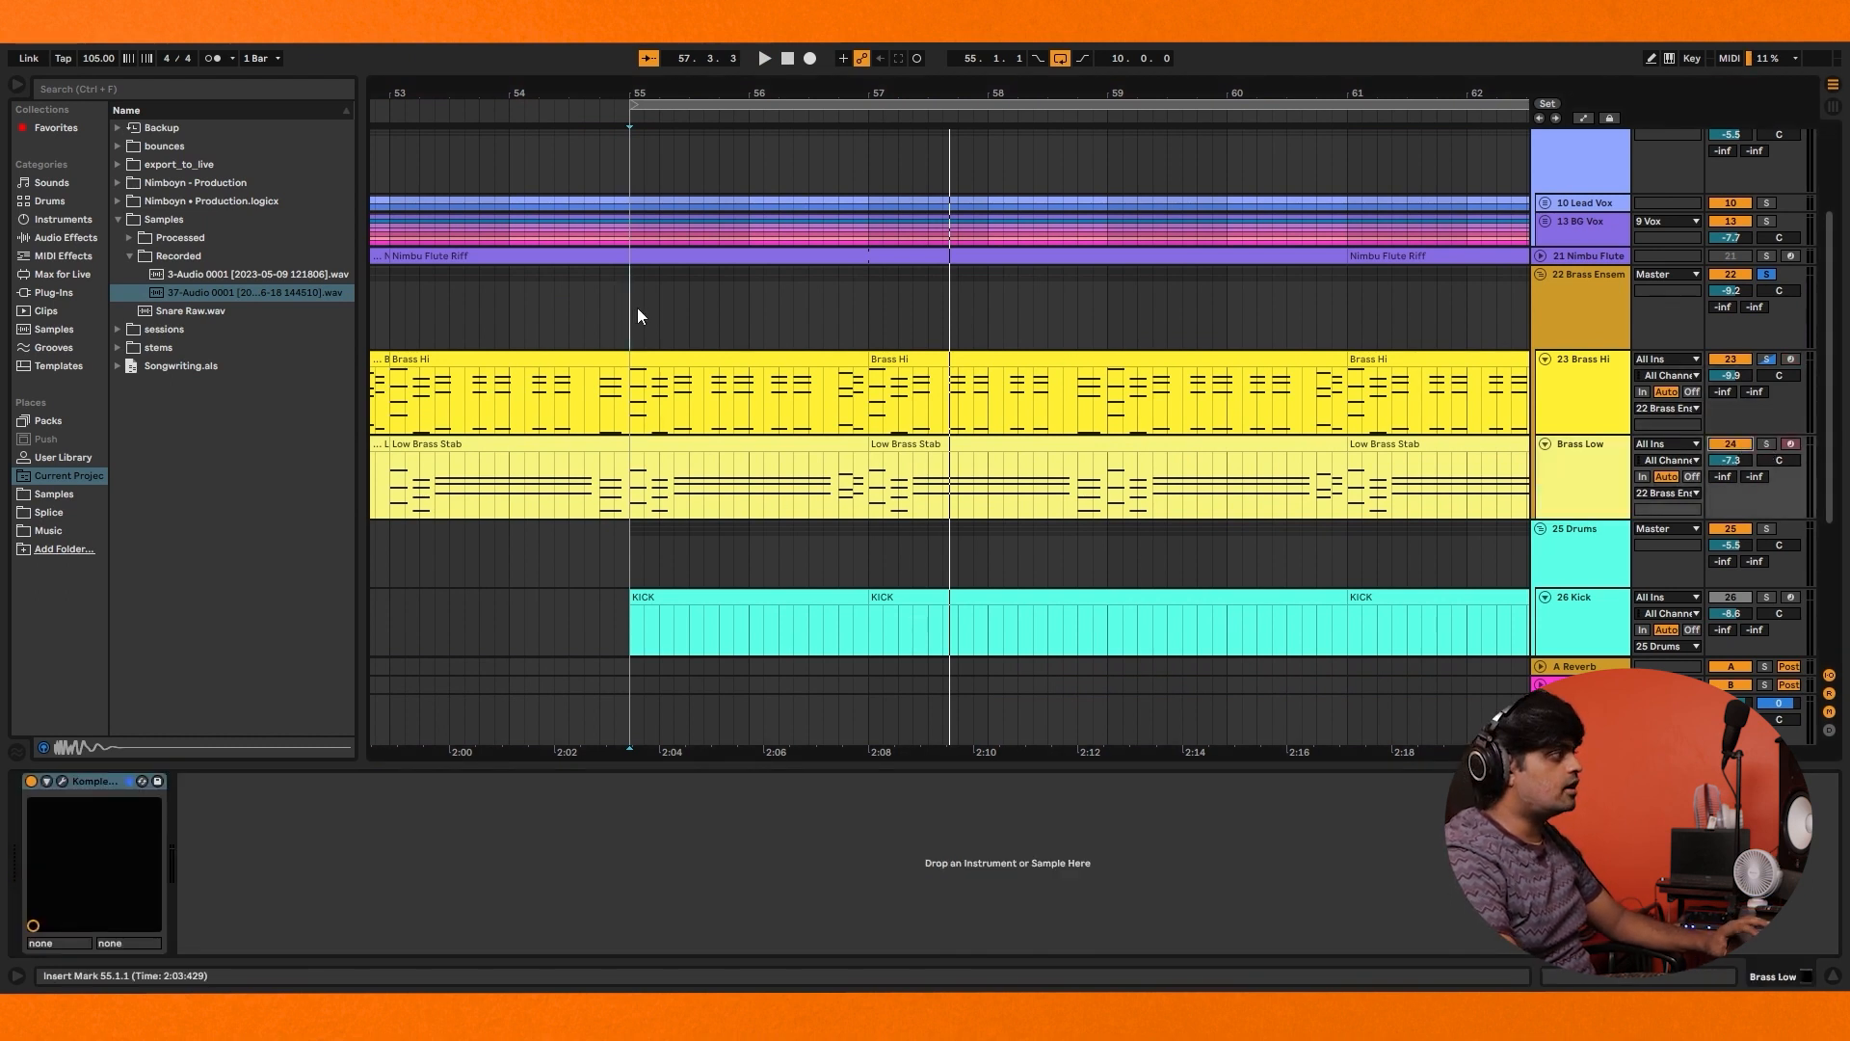
pyautogui.click(1537, 479)
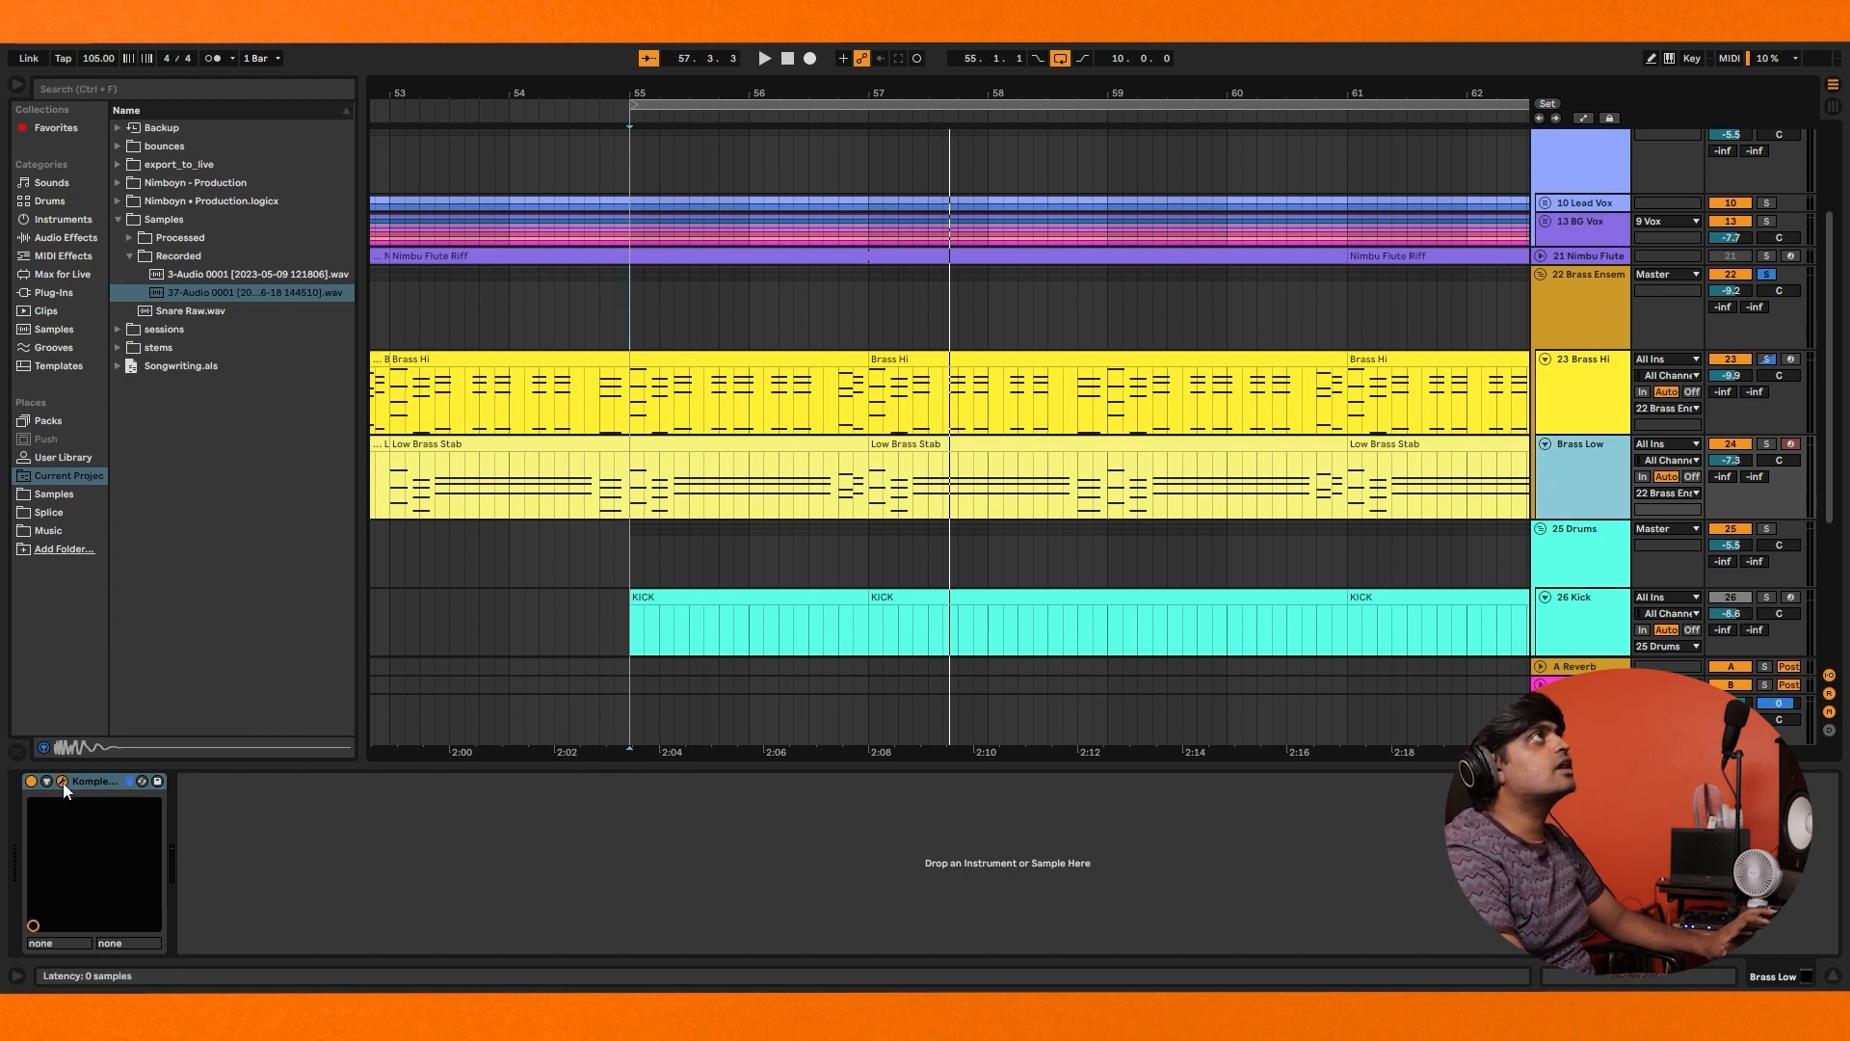
pyautogui.moveTo(1186, 0); pyautogui.dragTo(788, 258)
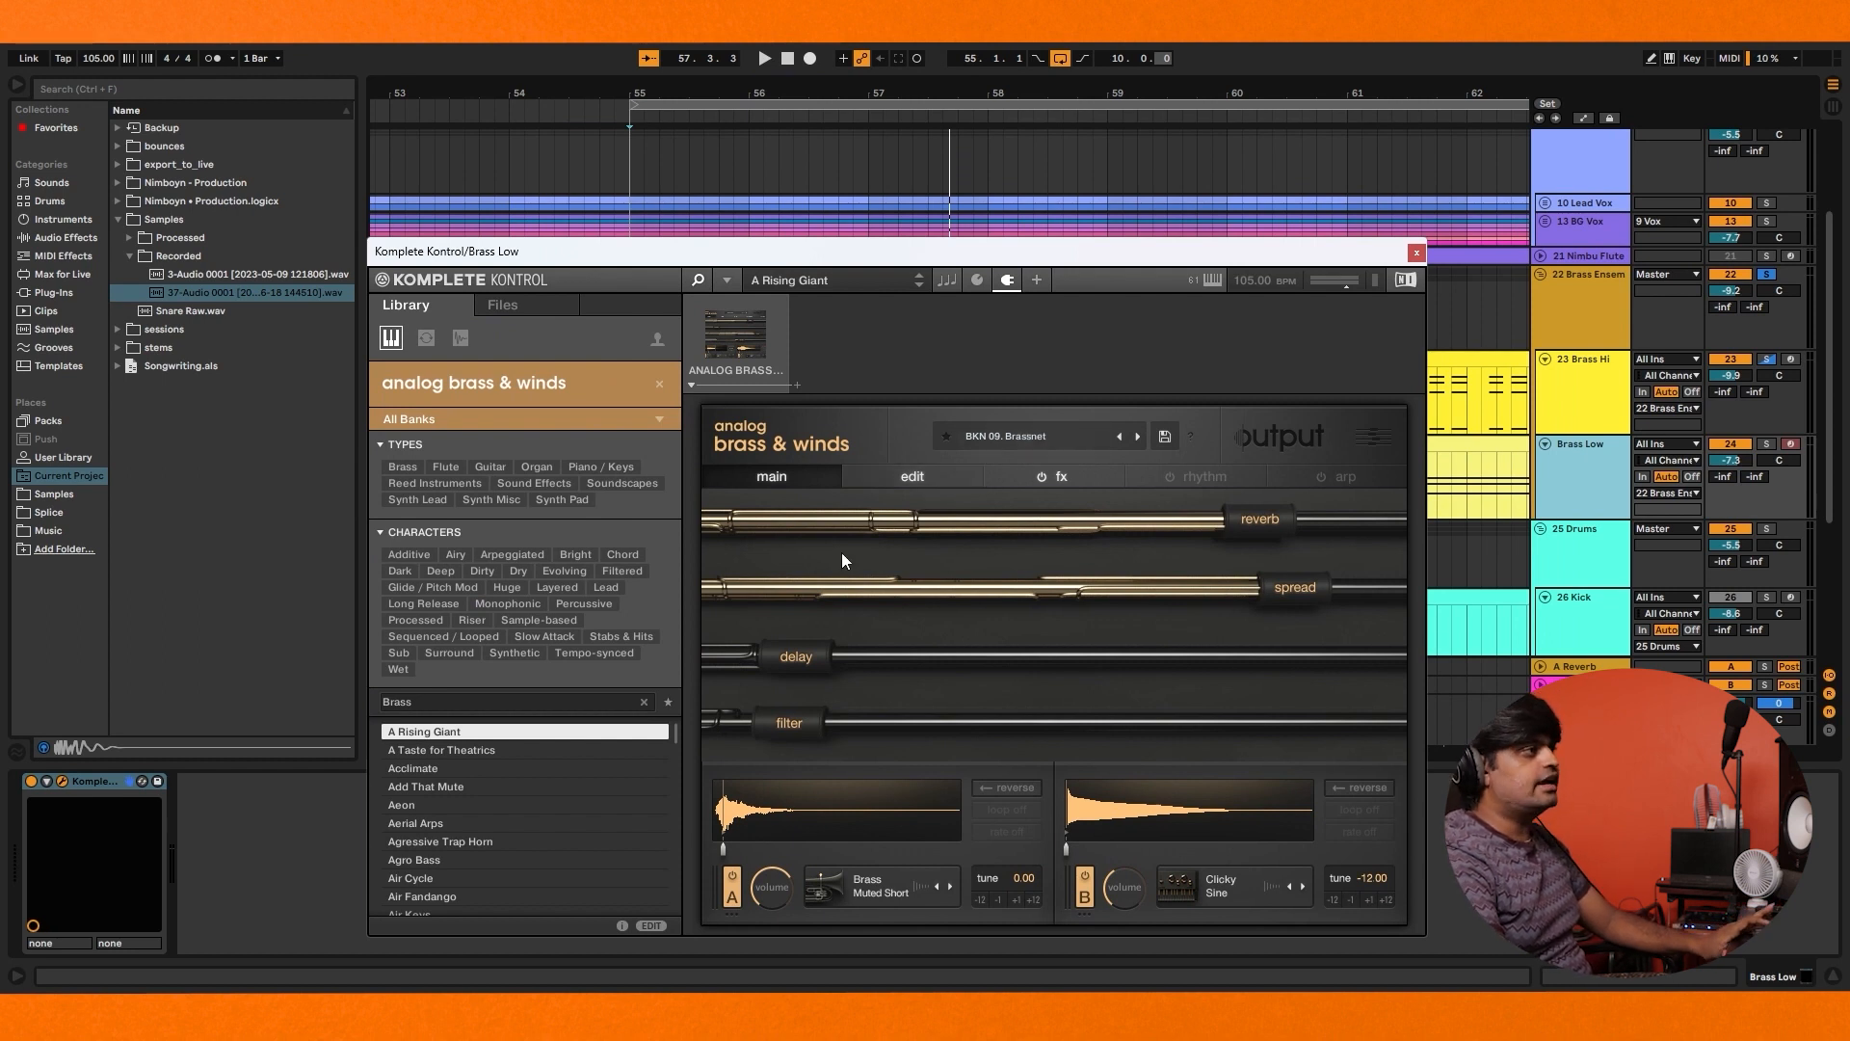
# Examine the pad, tape and one shot sources in Layer A's source menu, and return to the main page
pyautogui.click(866, 896)
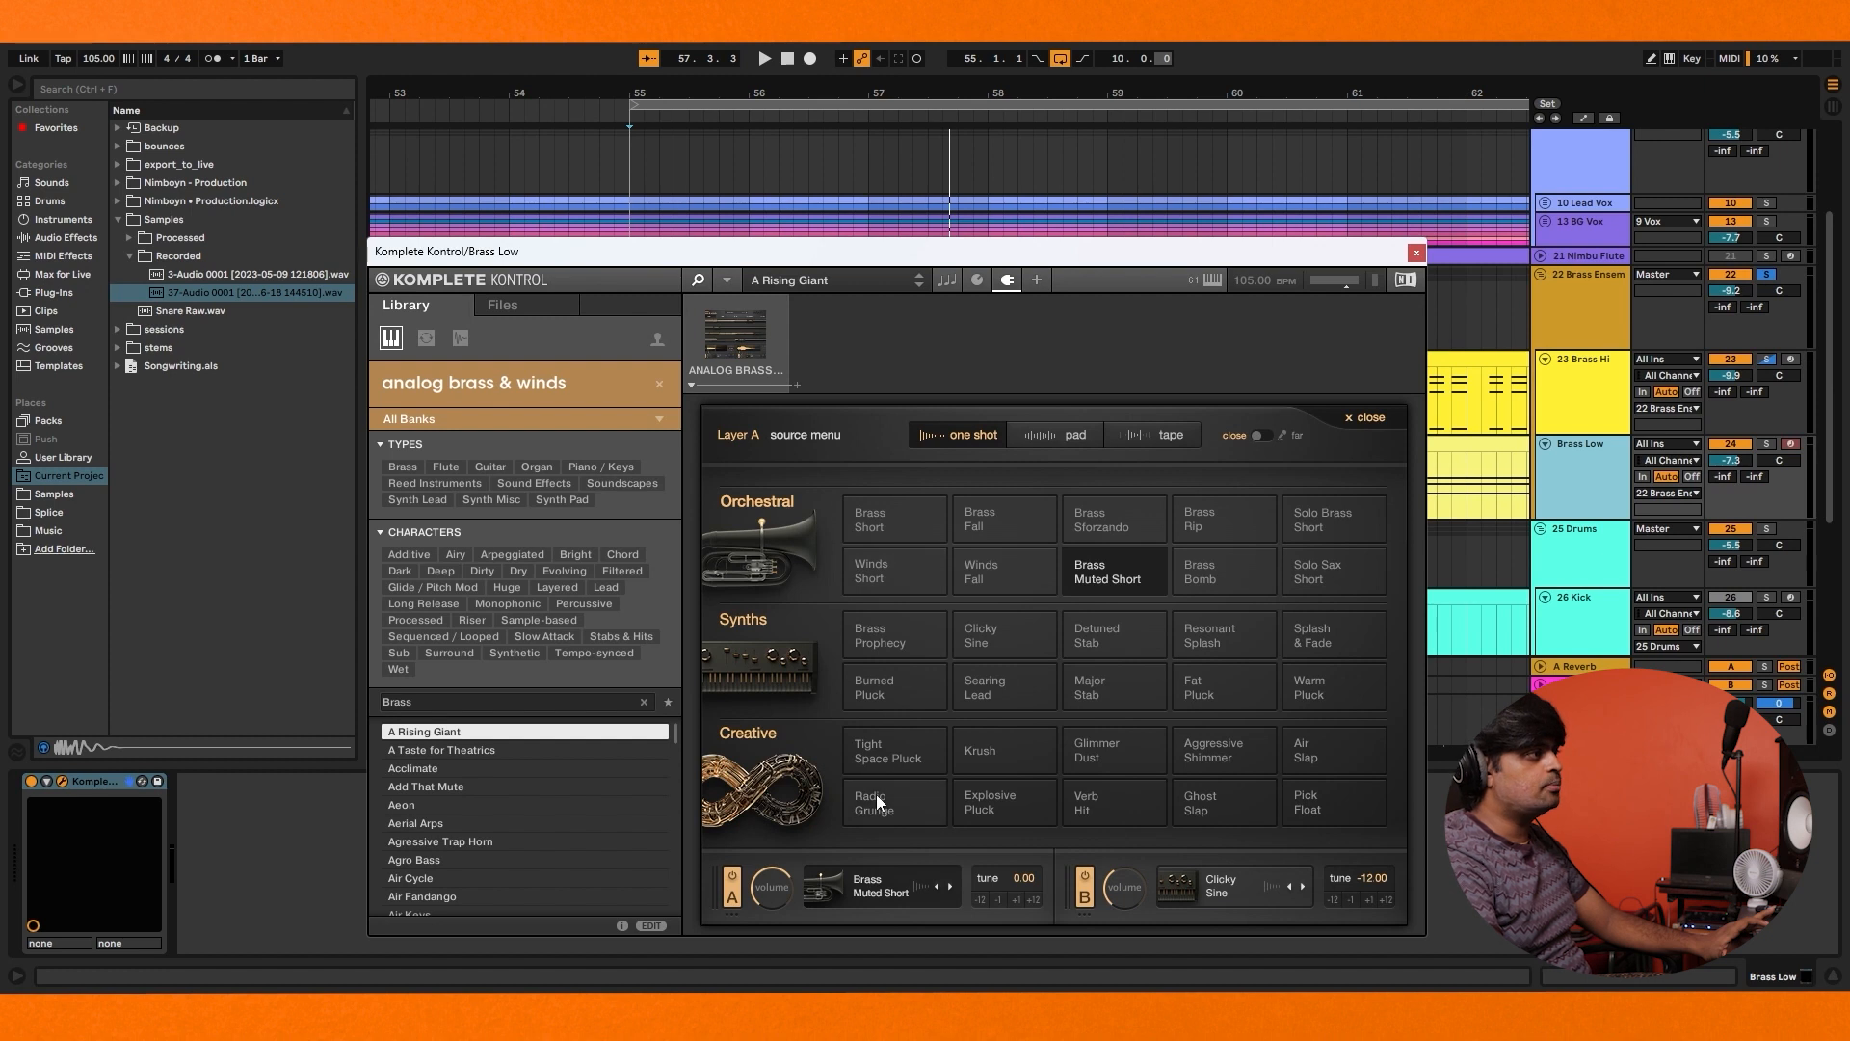
pyautogui.click(1076, 431)
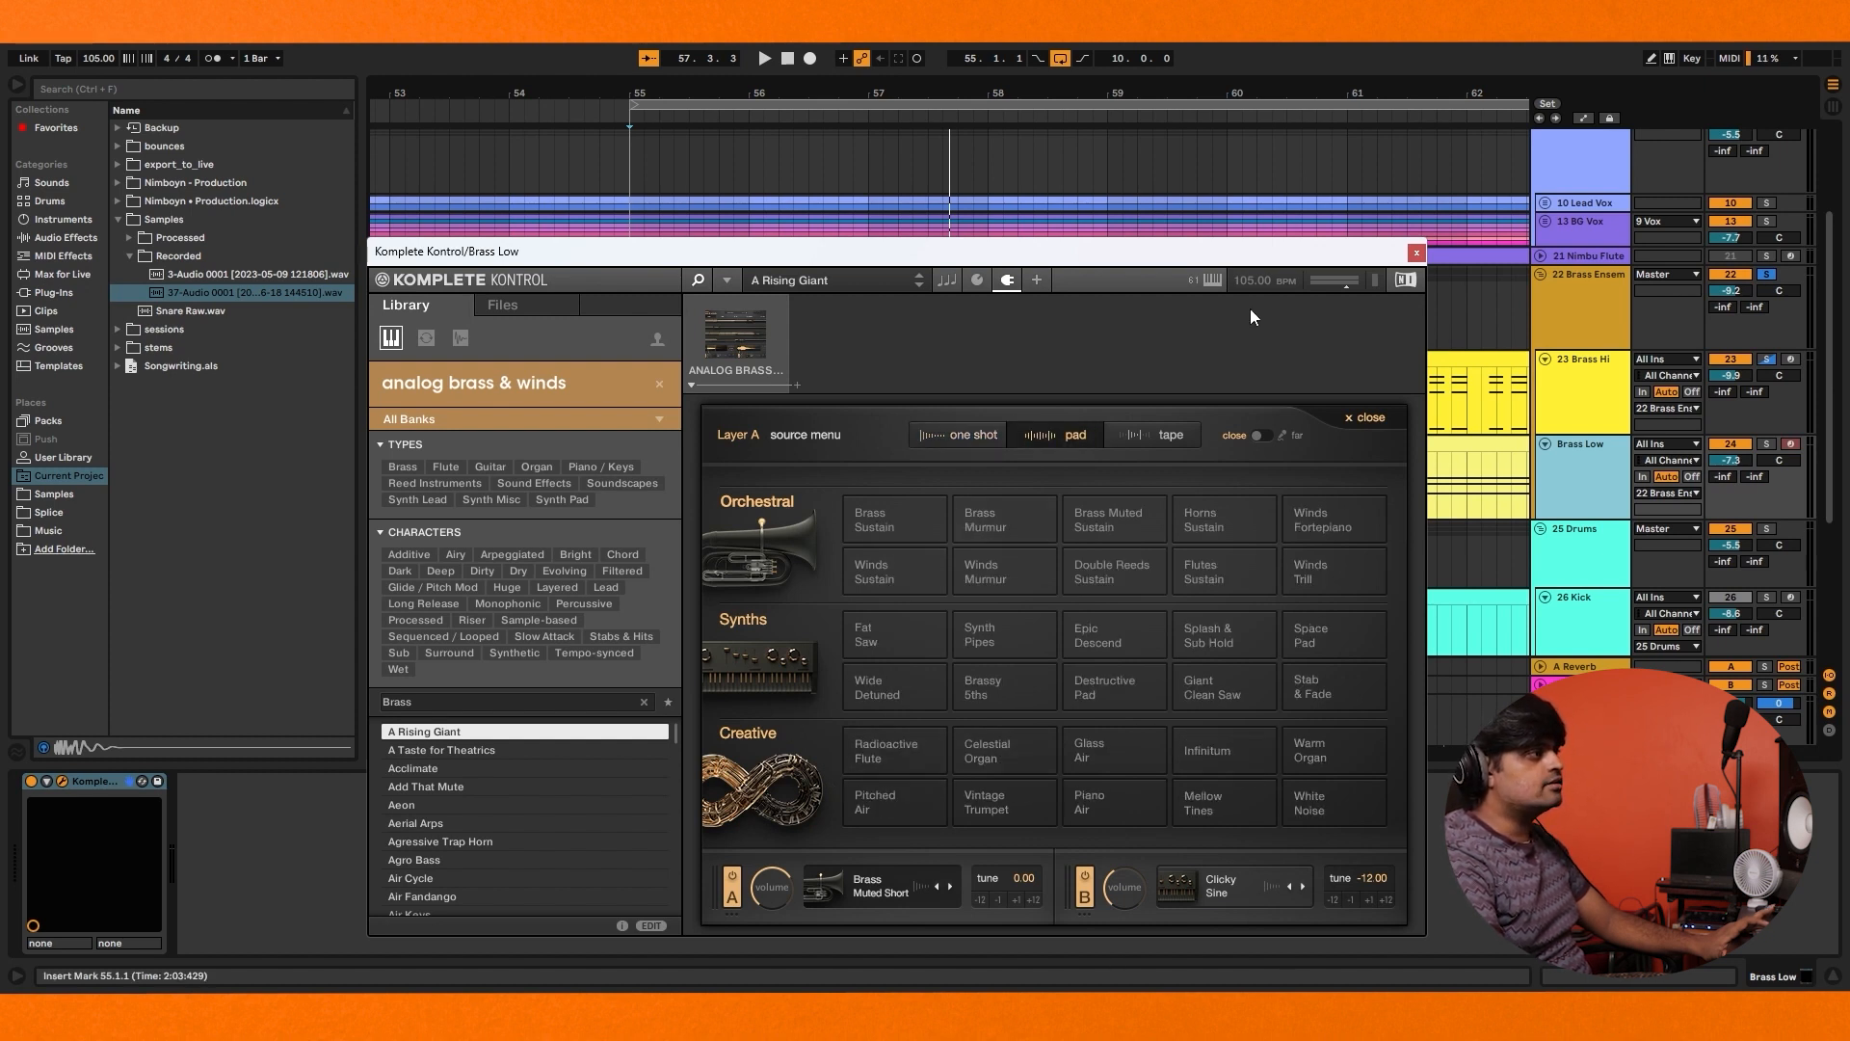
pyautogui.click(1164, 431)
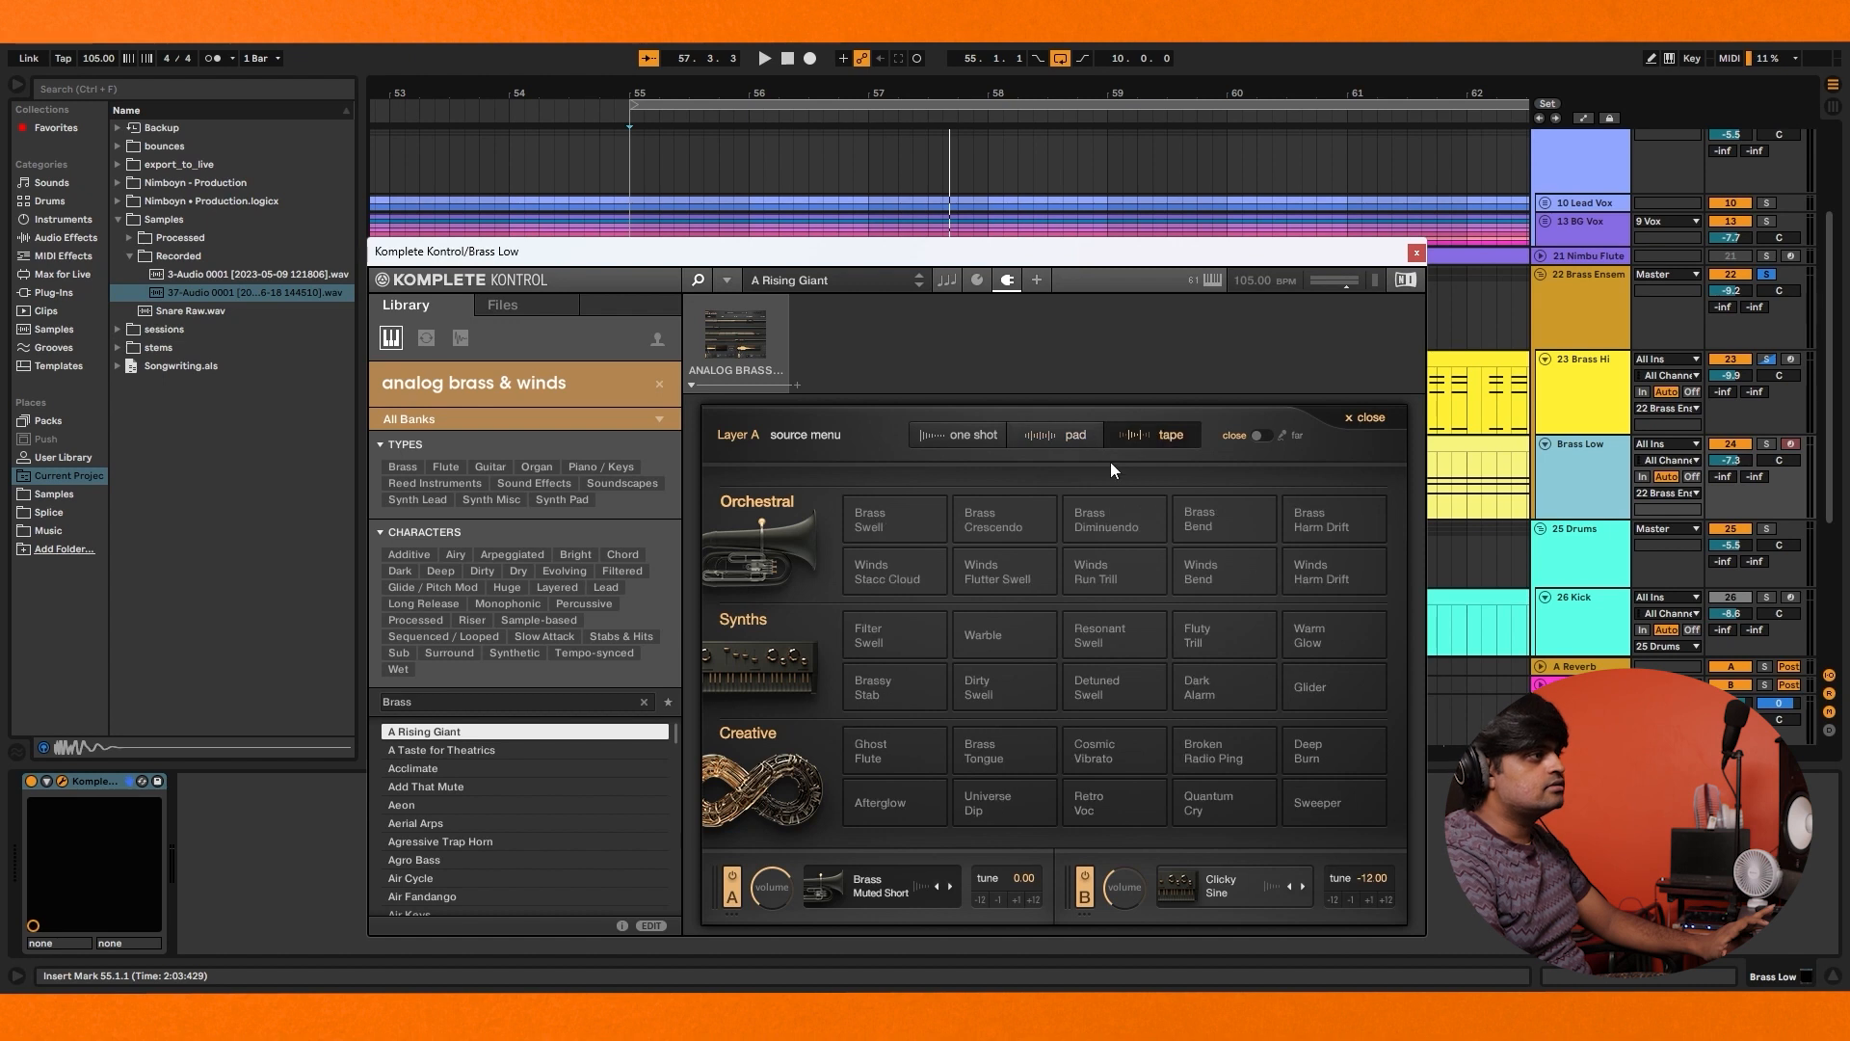
pyautogui.click(1045, 426)
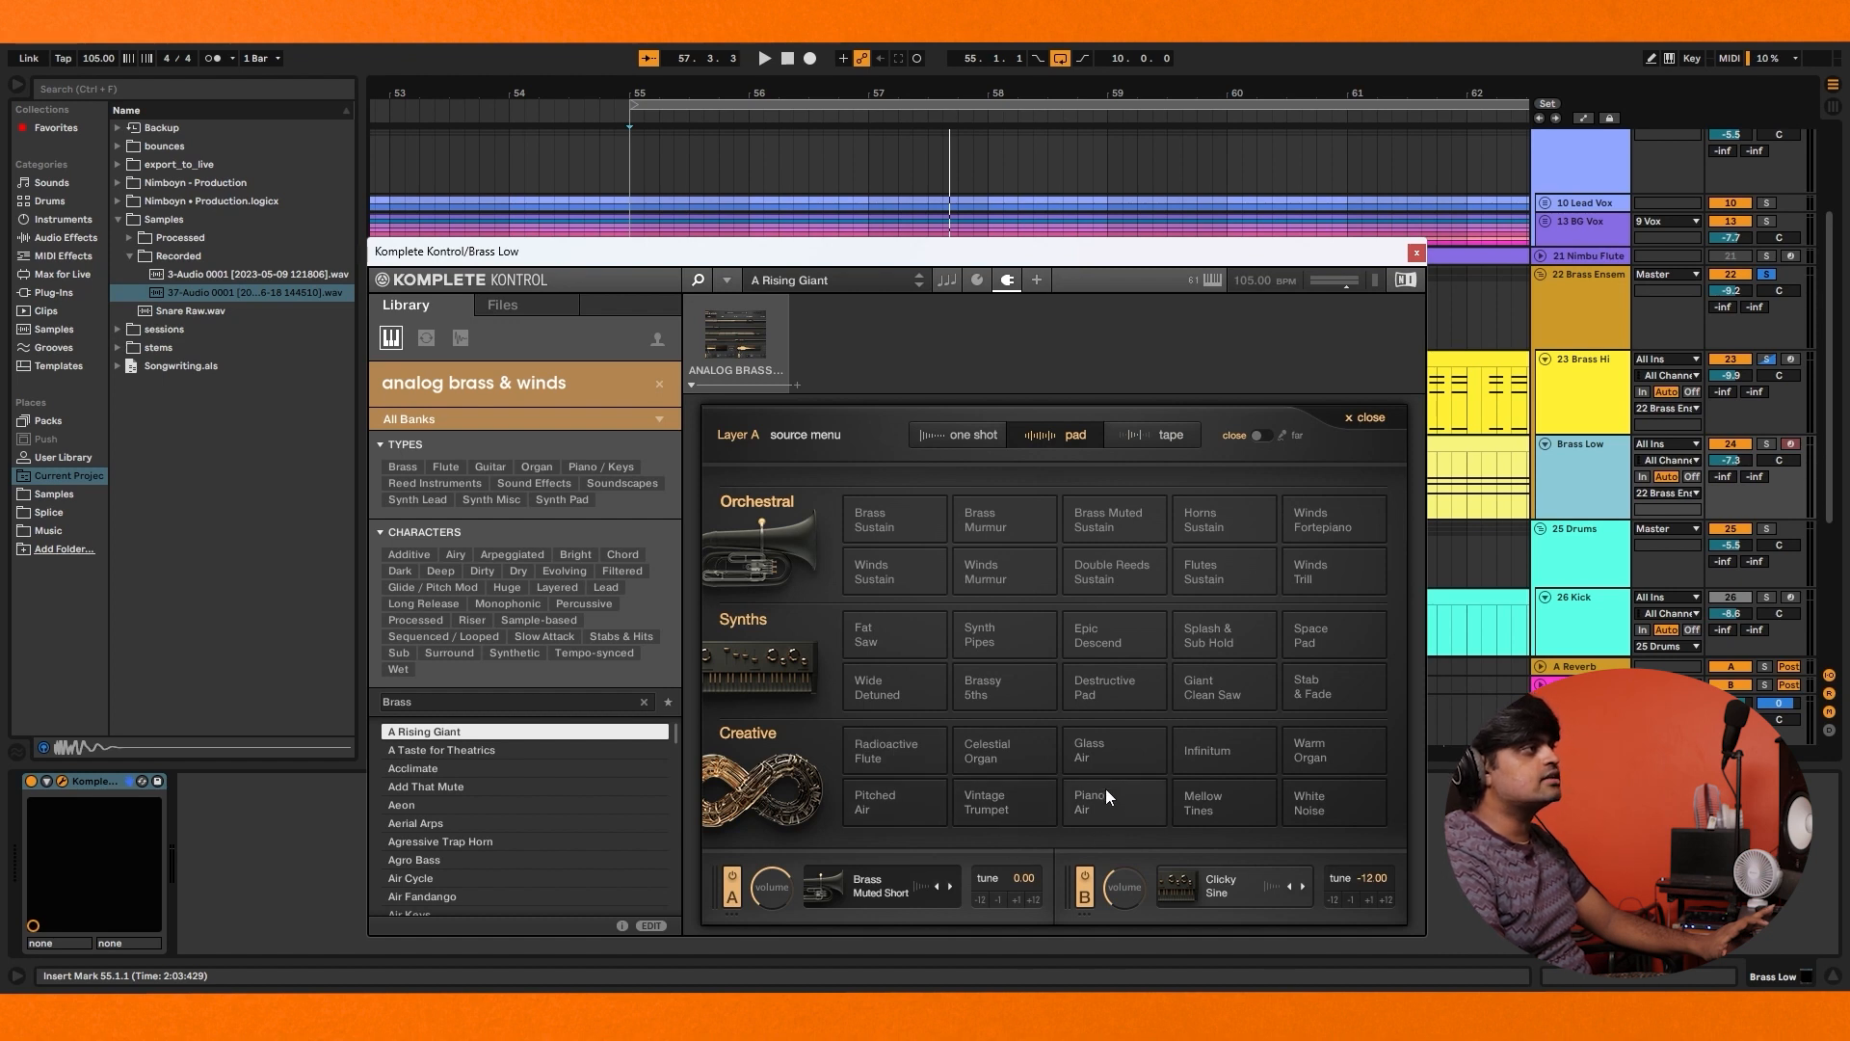
pyautogui.click(964, 437)
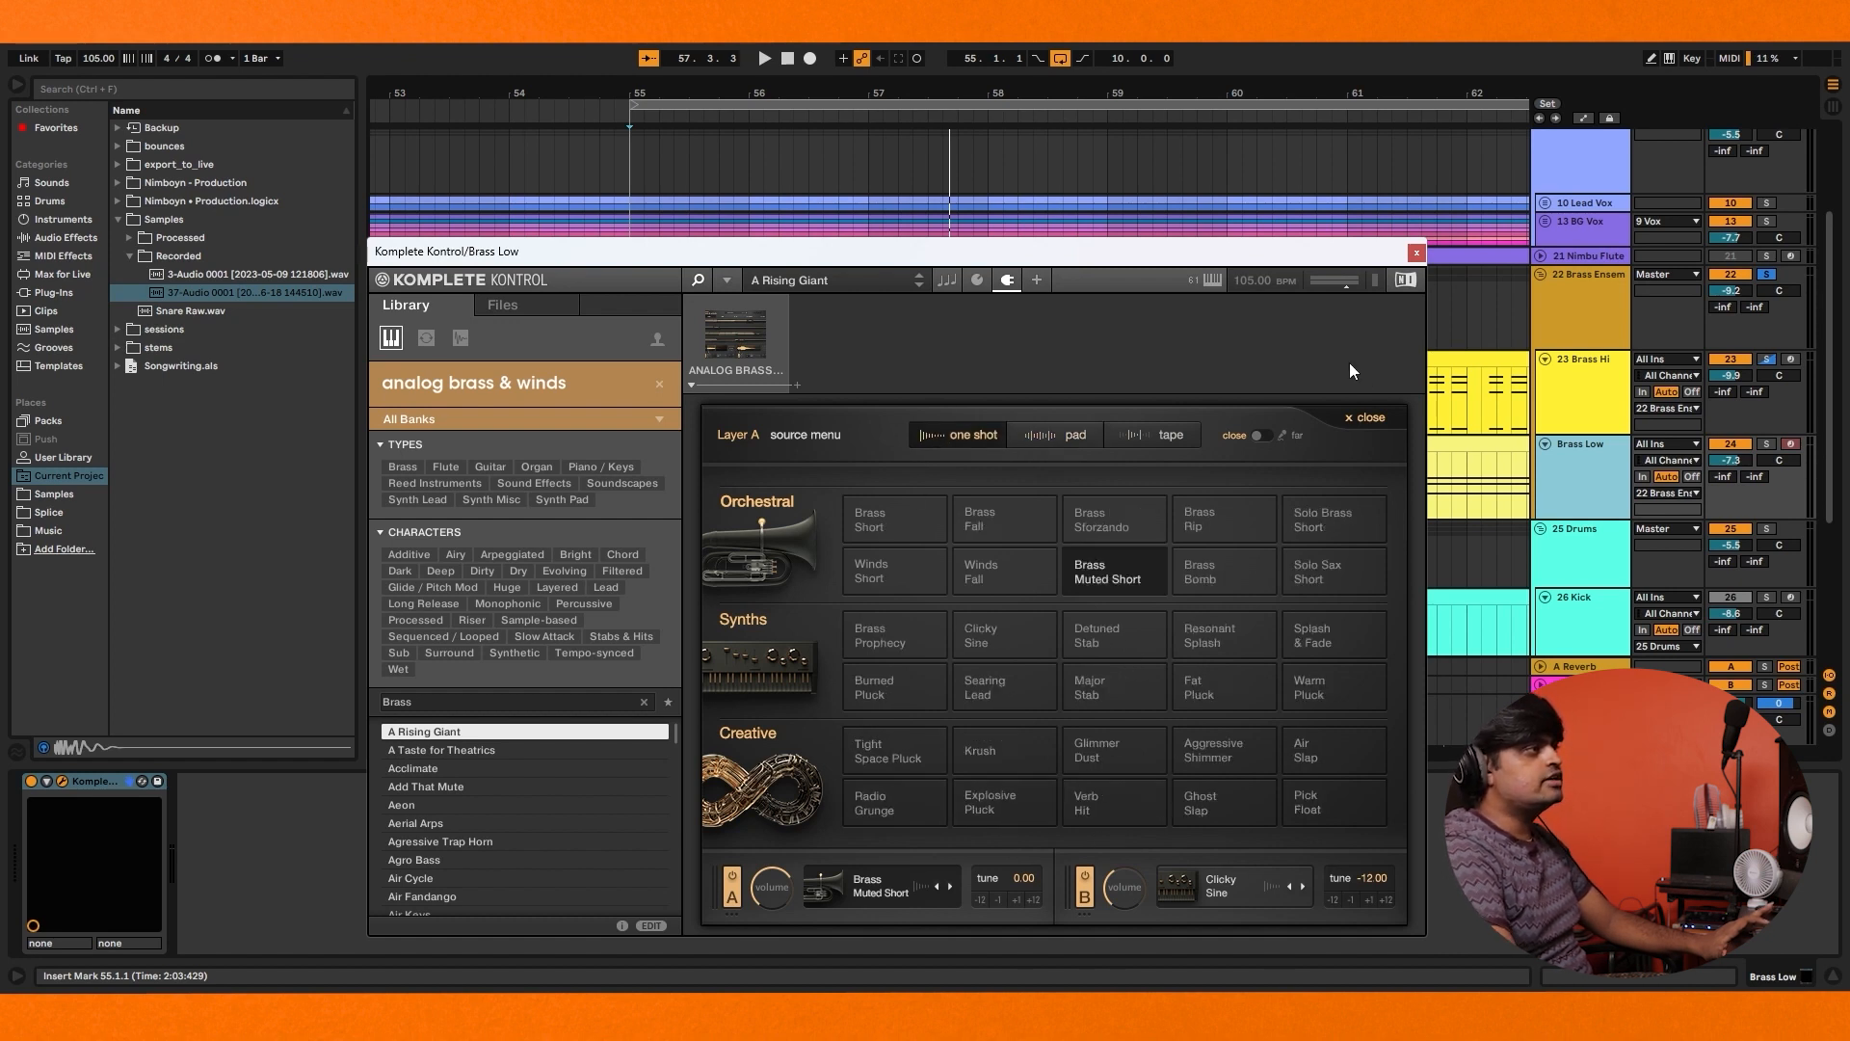
pyautogui.click(1368, 418)
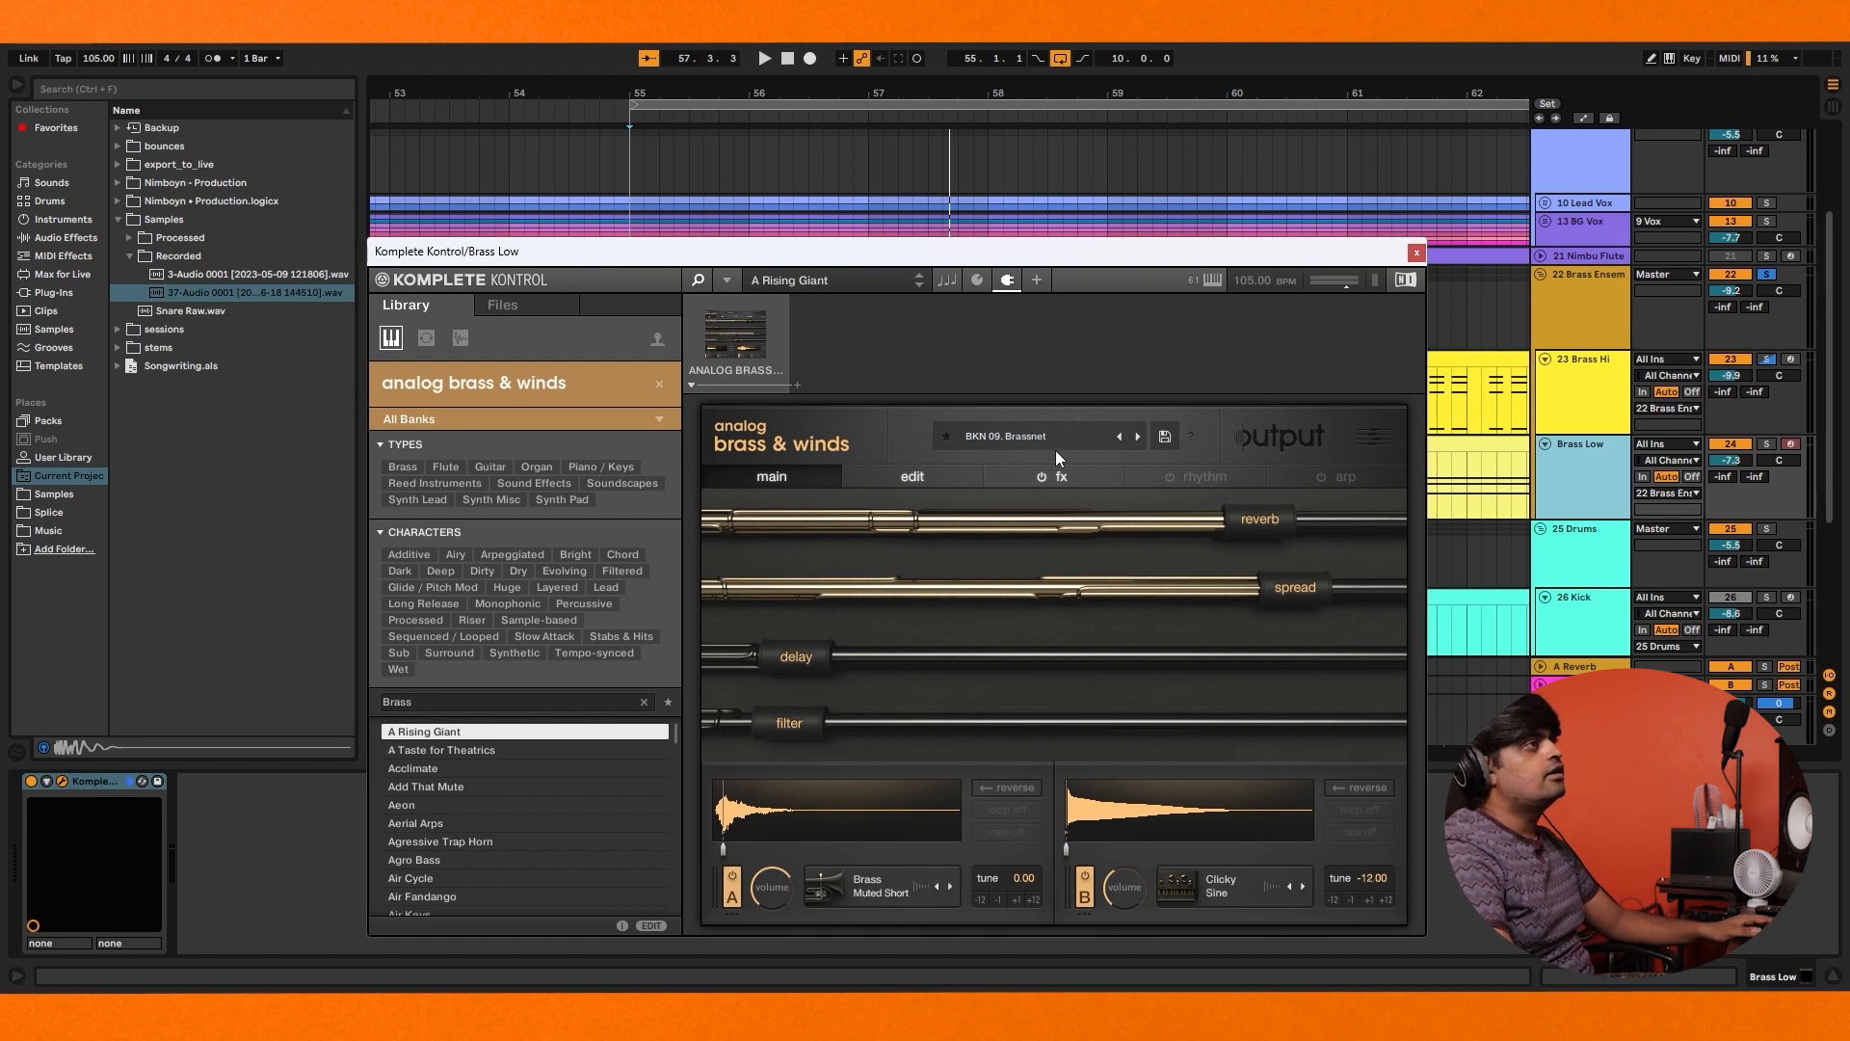
# Close the Brass Low instrument window and turn off the solo on both layers of the Brass Hi rack
pyautogui.click(1416, 254)
pyautogui.click(1767, 444)
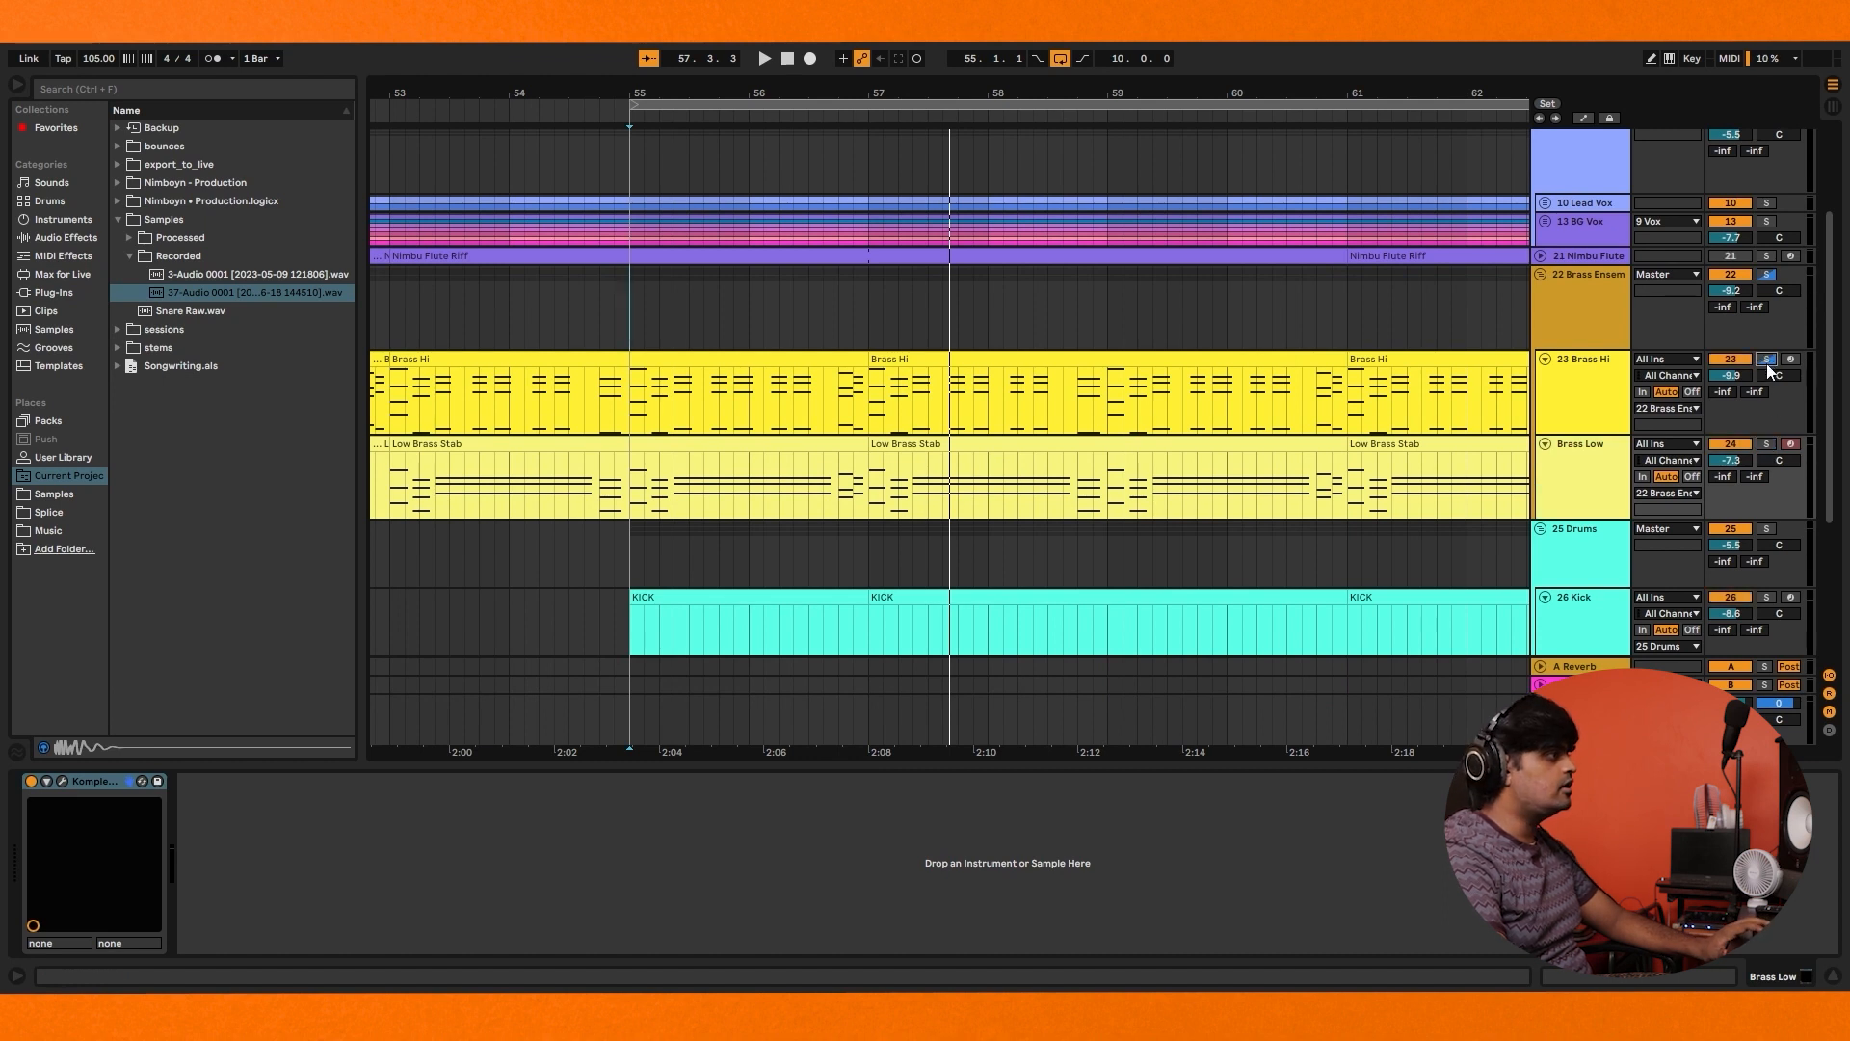
pyautogui.click(1599, 372)
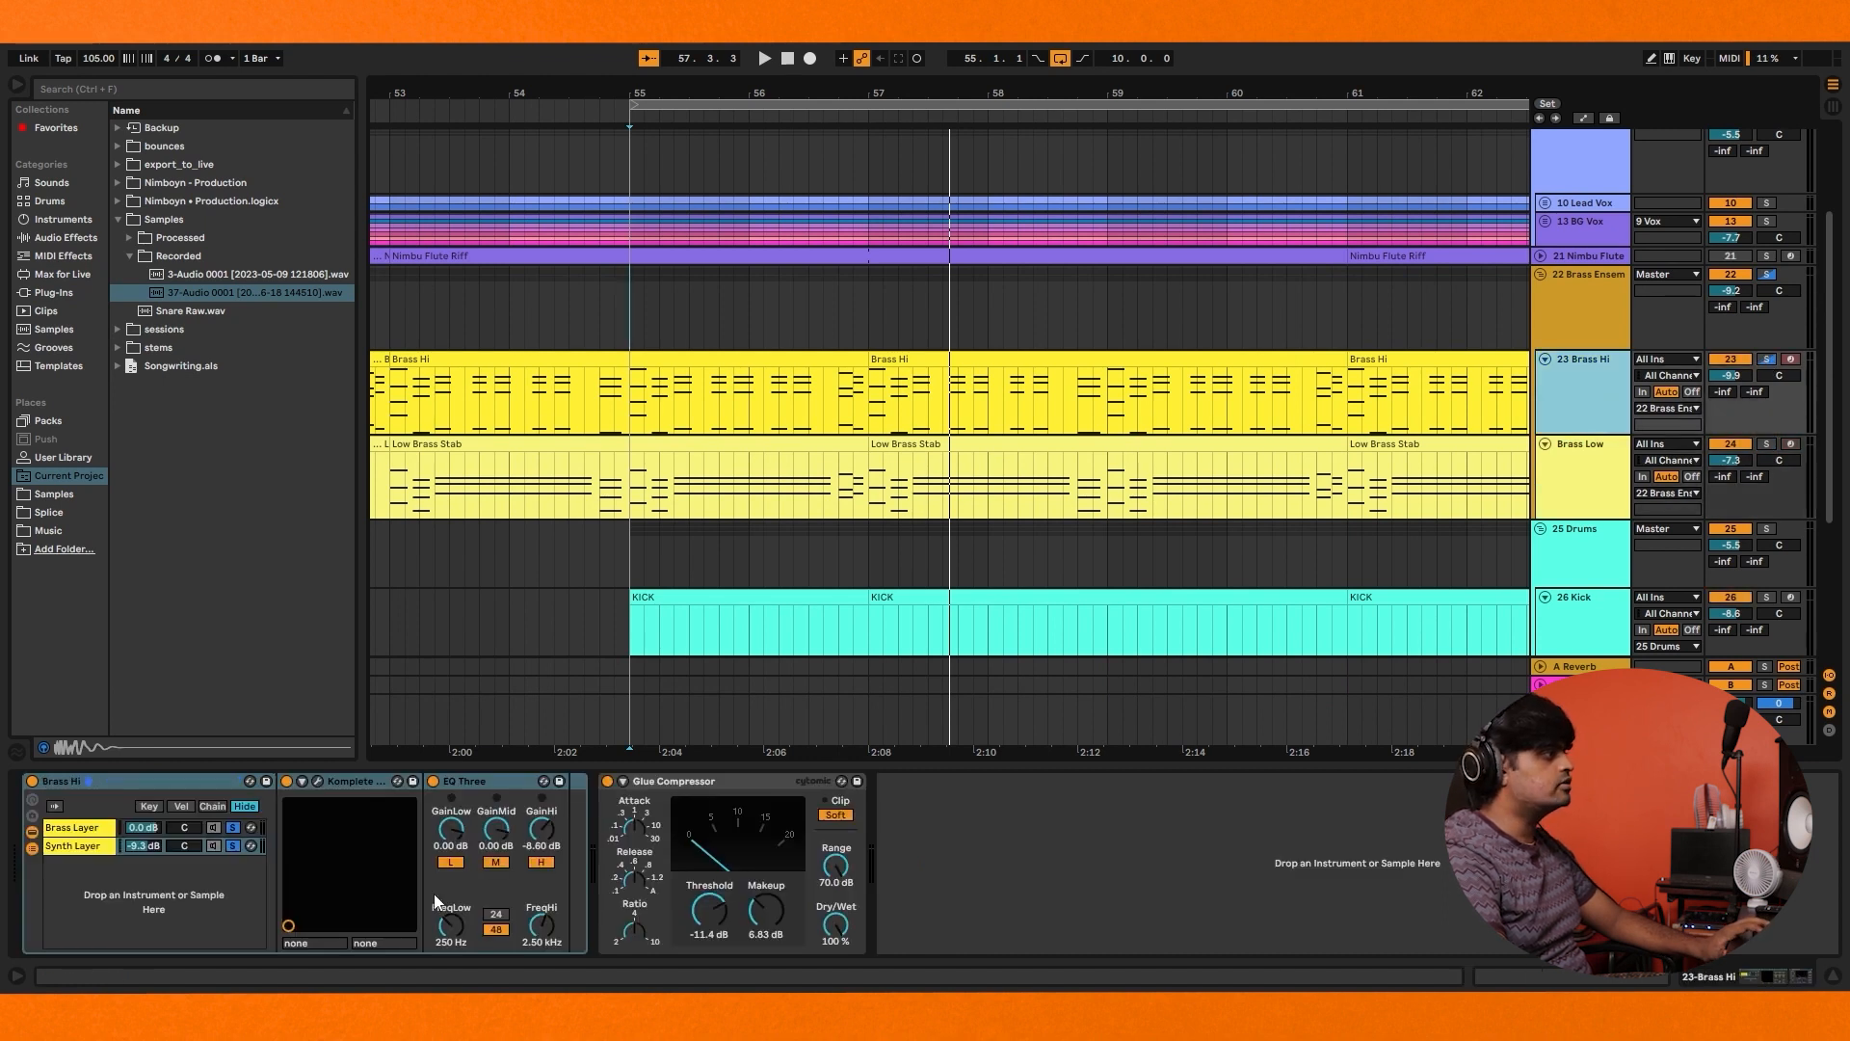
pyautogui.click(232, 844)
pyautogui.click(230, 827)
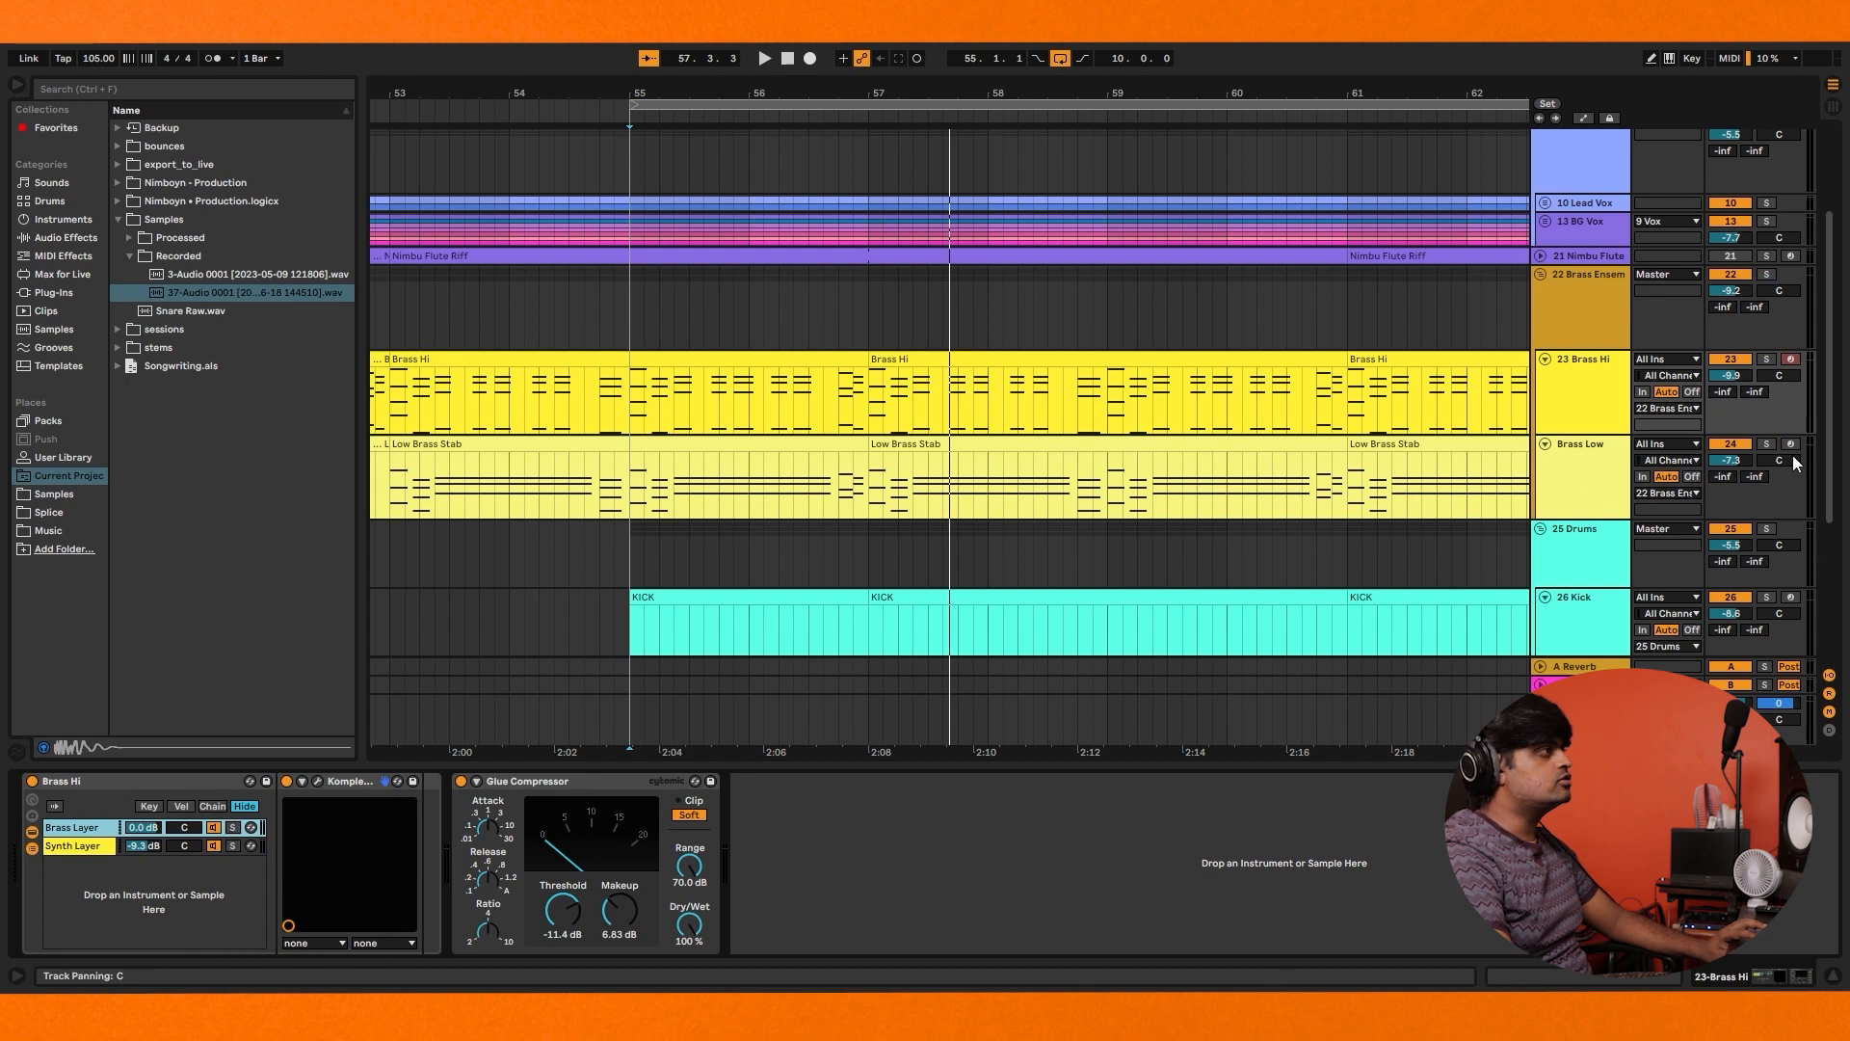
# Solo and play back the Brass Low track, check its instrument preset and close the instrument window
pyautogui.click(1766, 443)
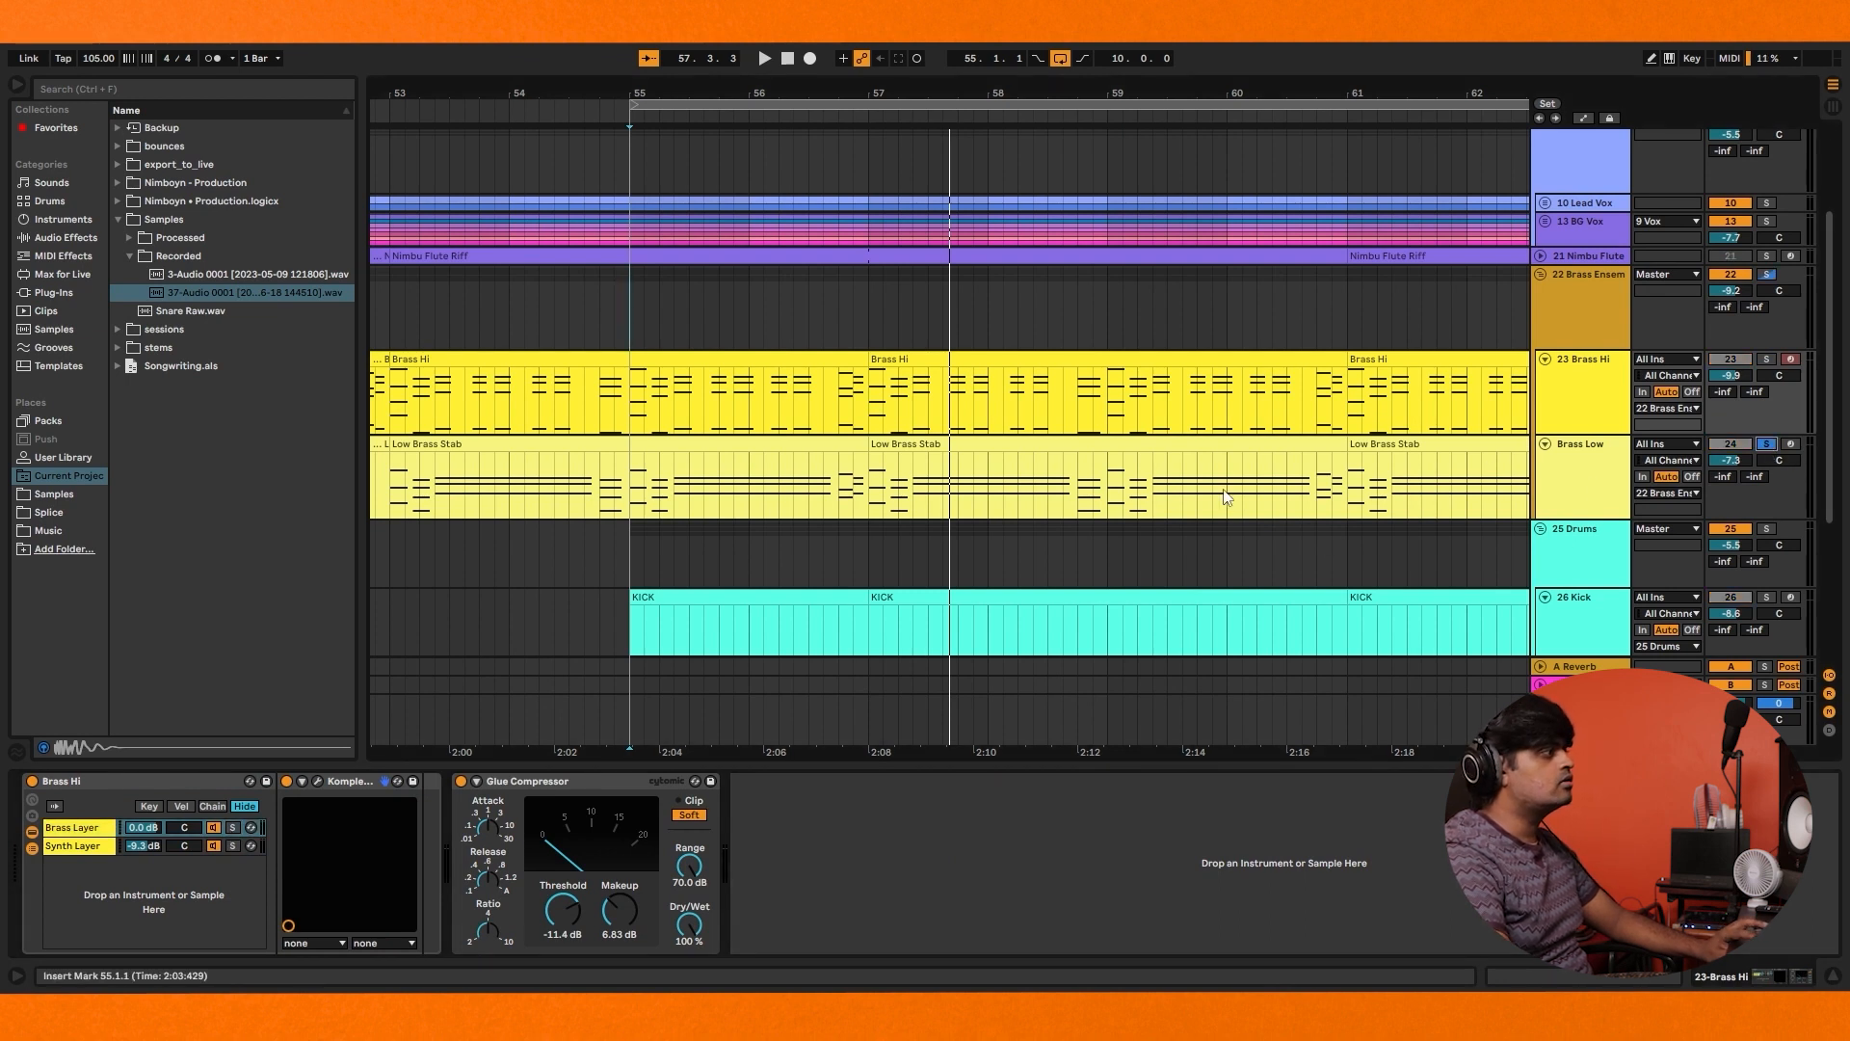
pyautogui.click(1601, 476)
pyautogui.press('space')
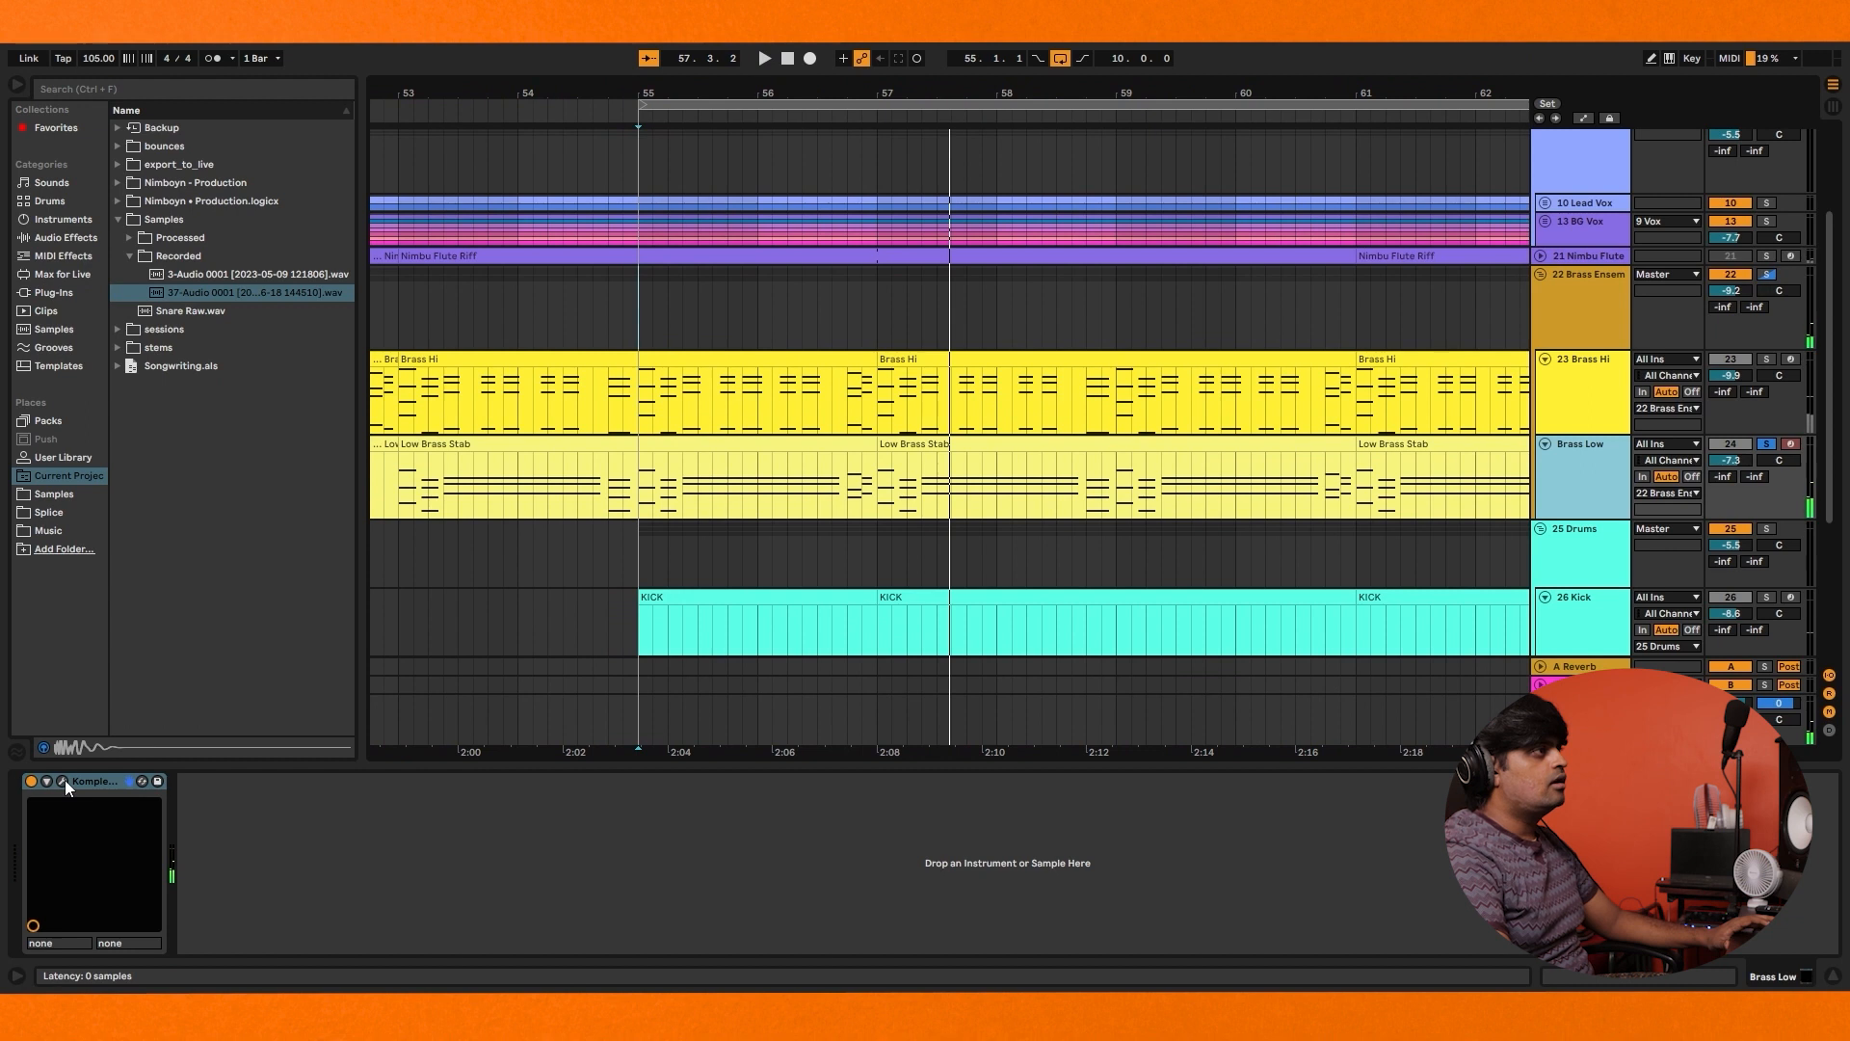
pyautogui.click(62, 781)
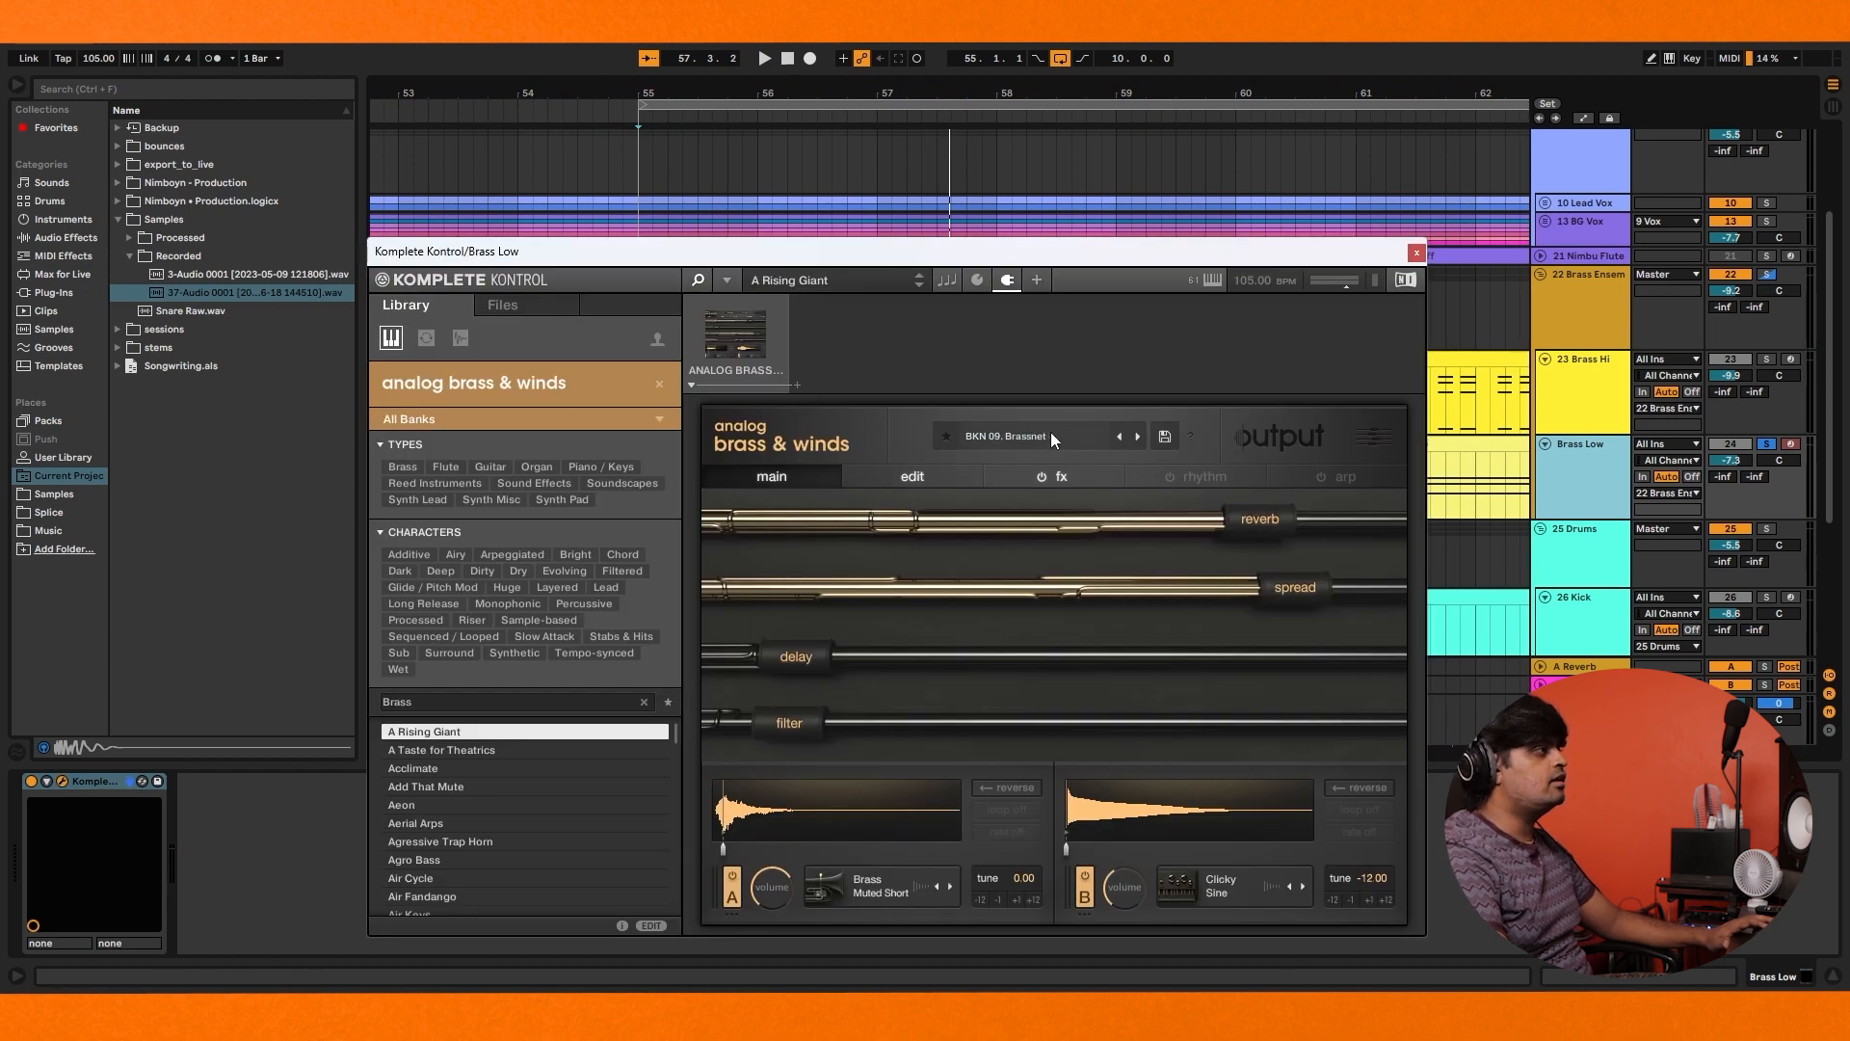
pyautogui.click(1415, 253)
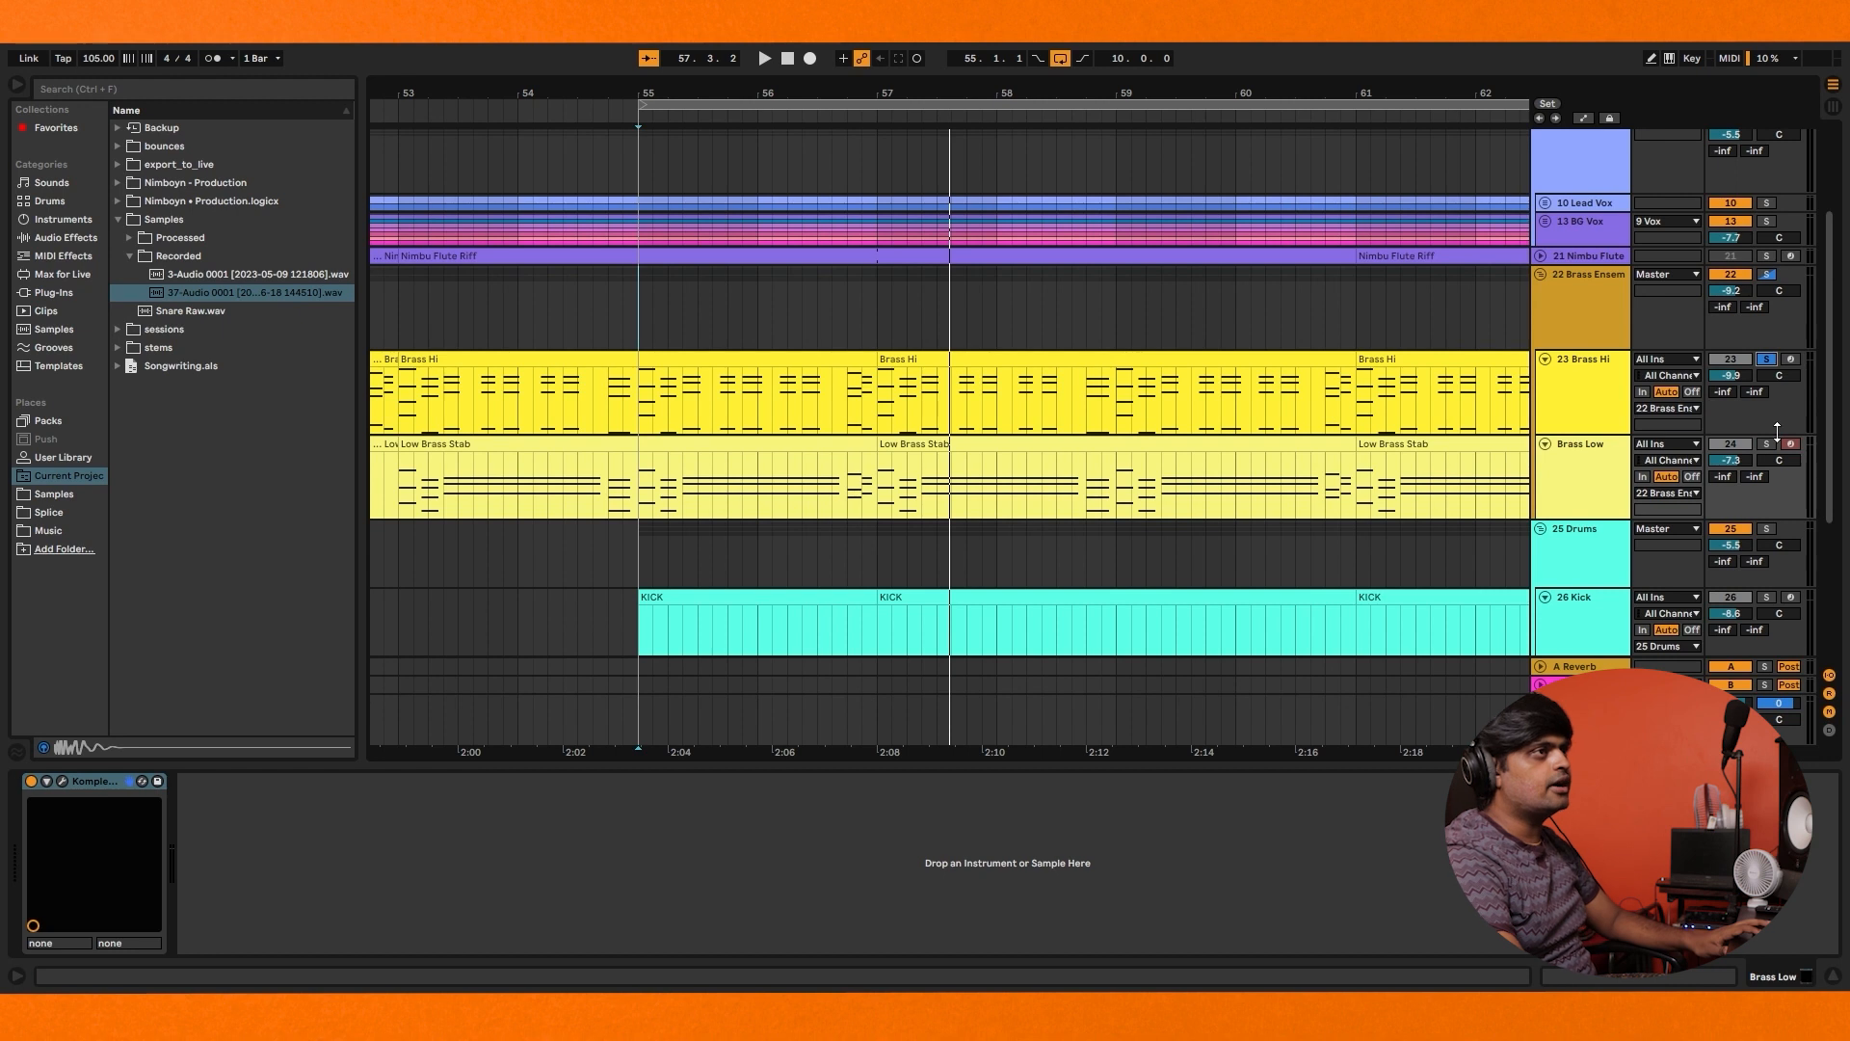
# Unsolo the Brass Hi track and play back the whole Brass Ensemble group with a temporary solo
pyautogui.click(1770, 358)
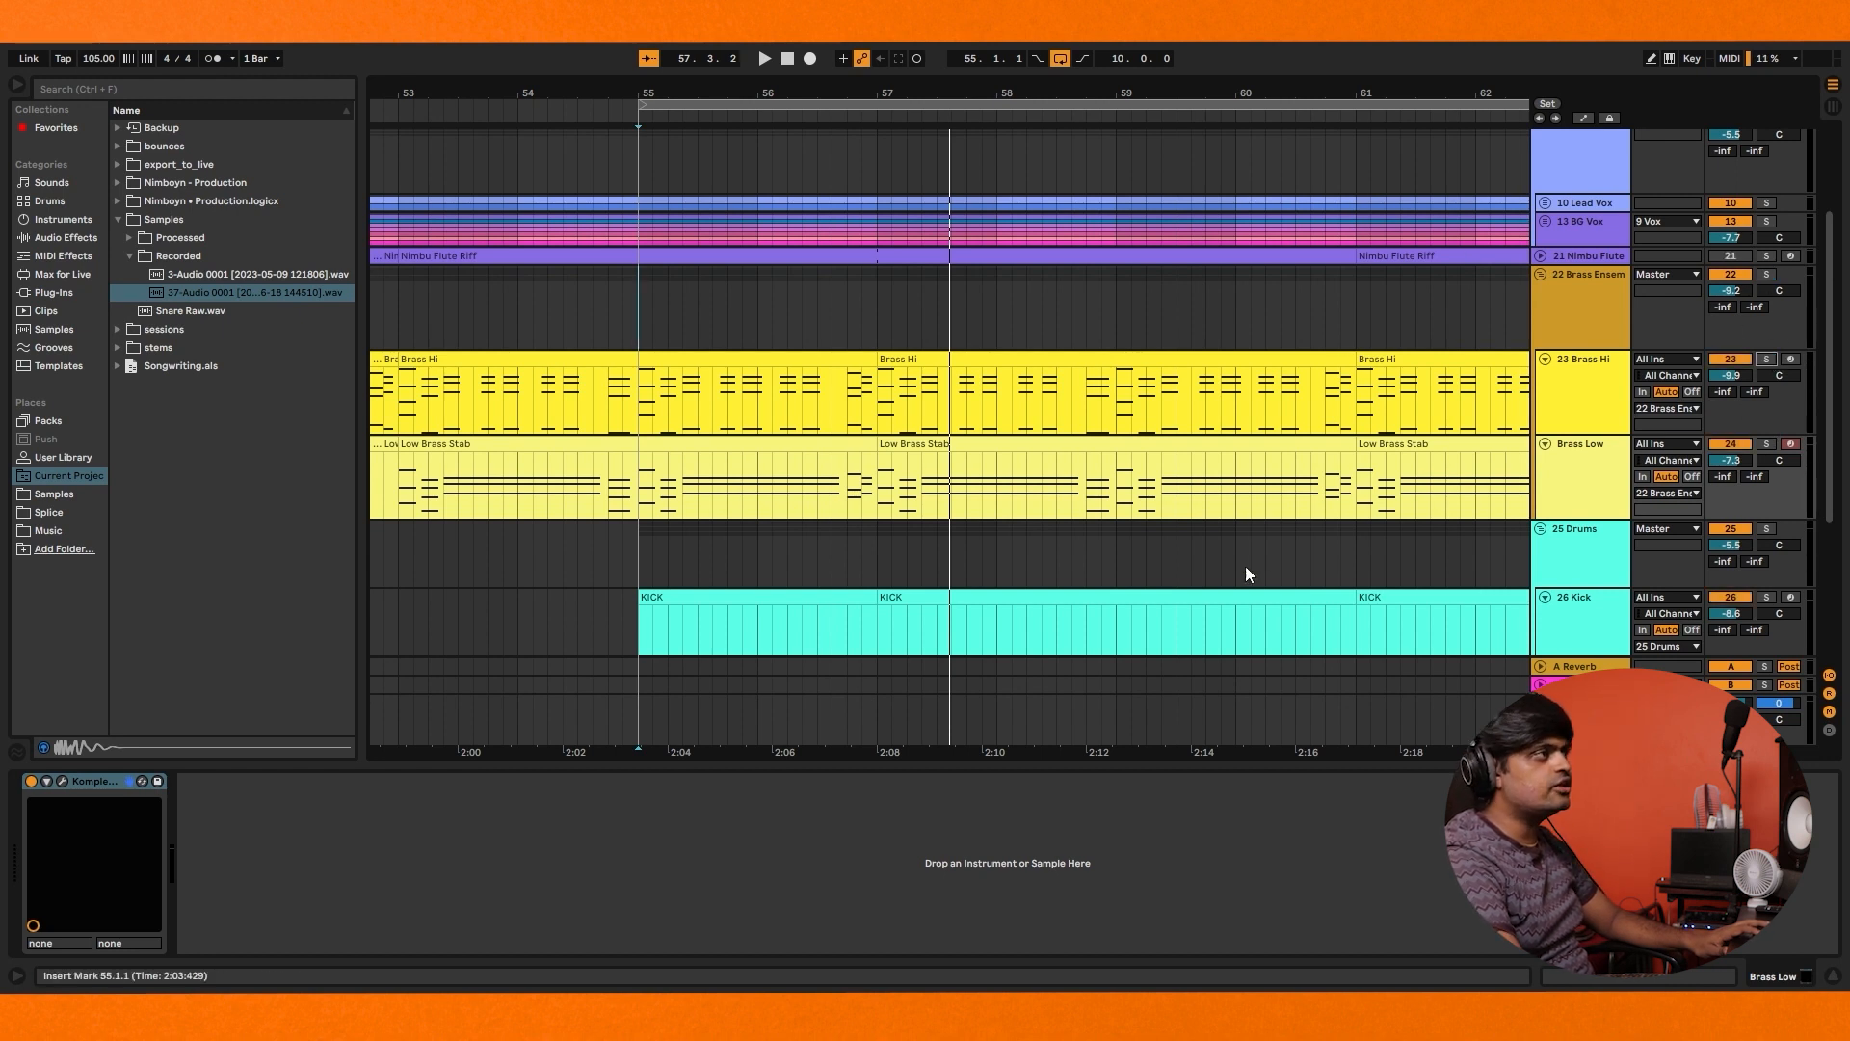
pyautogui.click(1768, 274)
pyautogui.press('space')
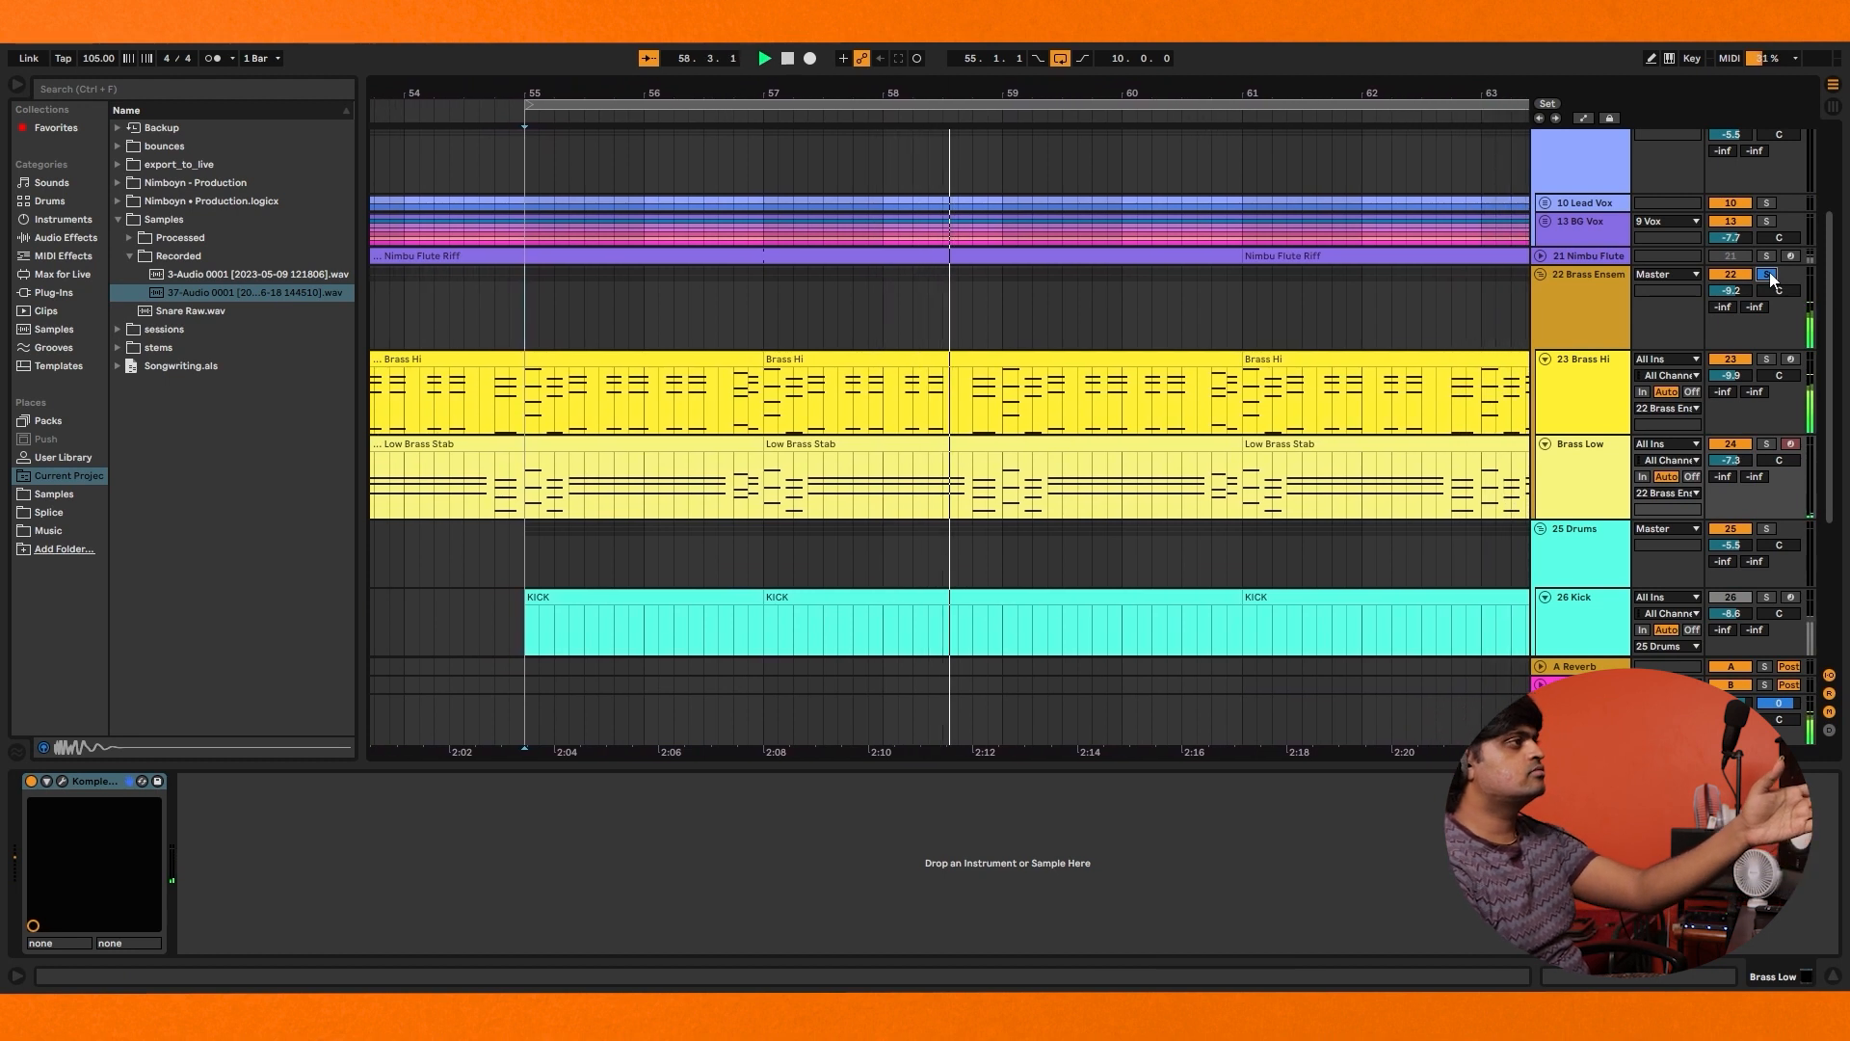
pyautogui.click(1770, 277)
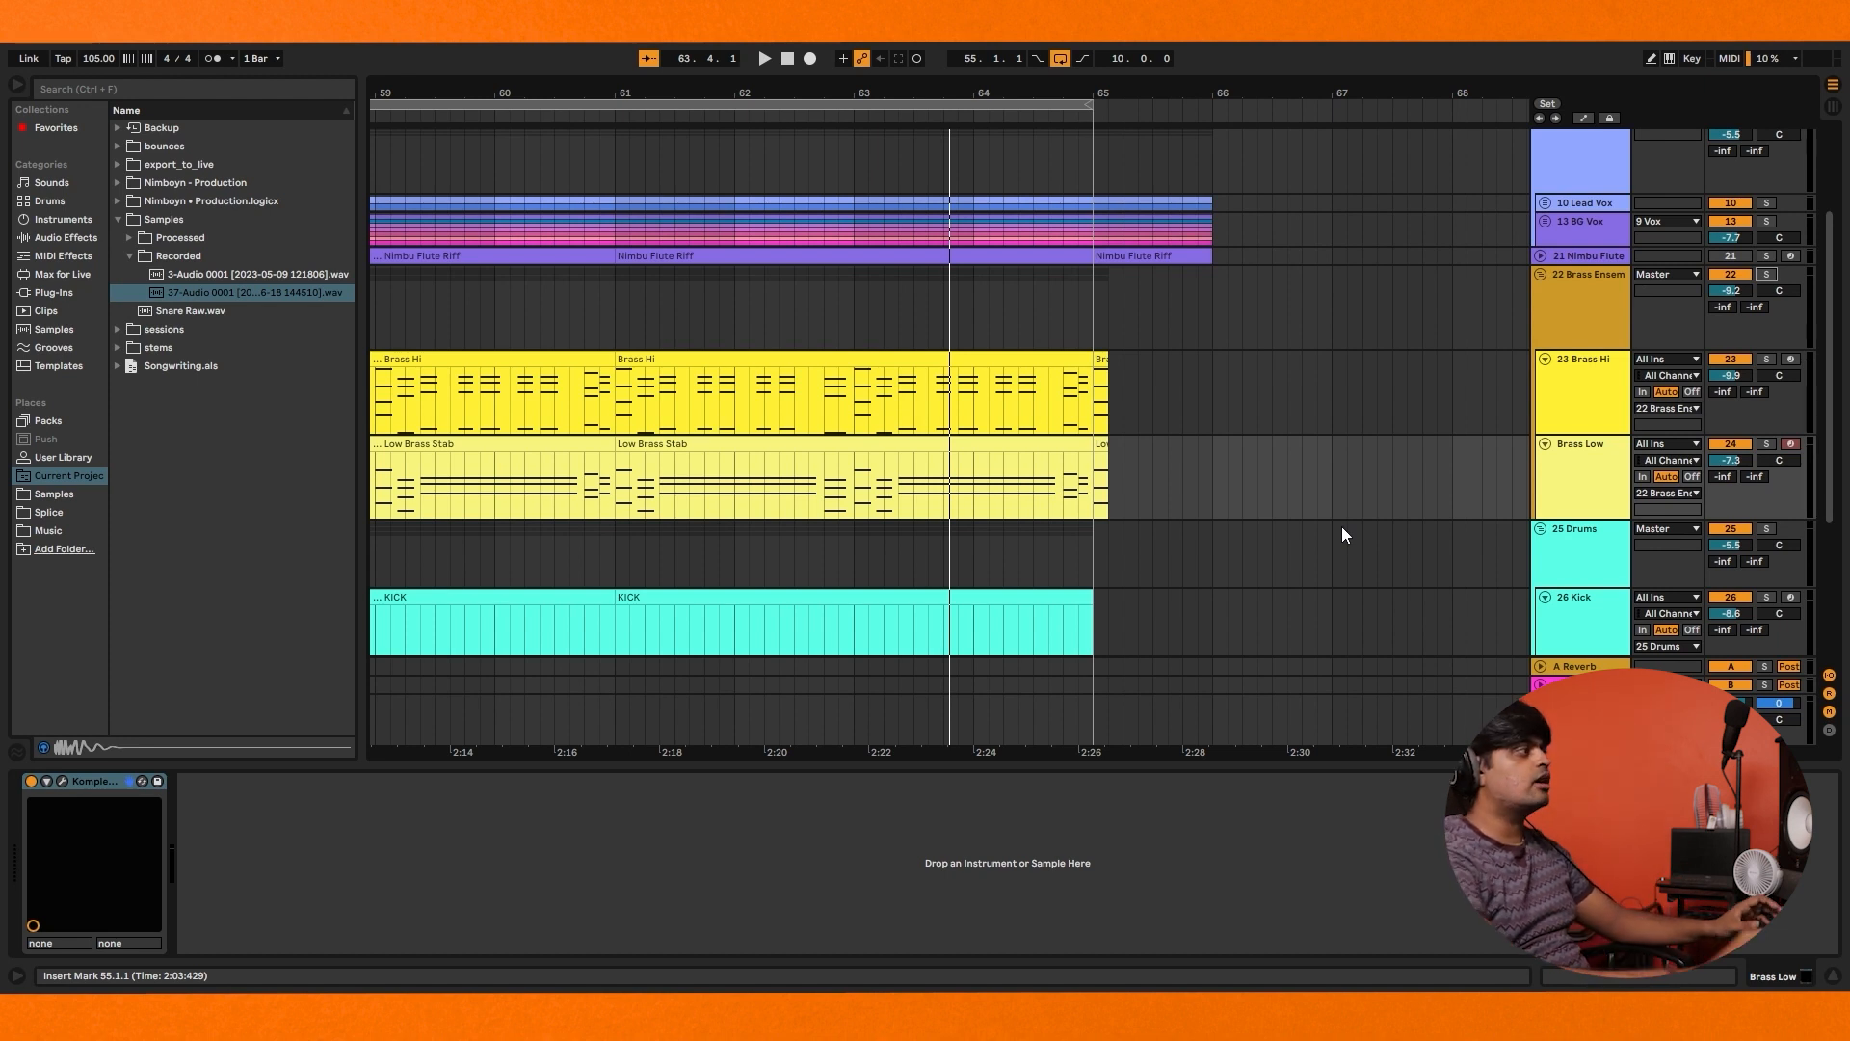
# Open the instrument window of the Brass Hi track's Brass Layer
pyautogui.click(1427, 396)
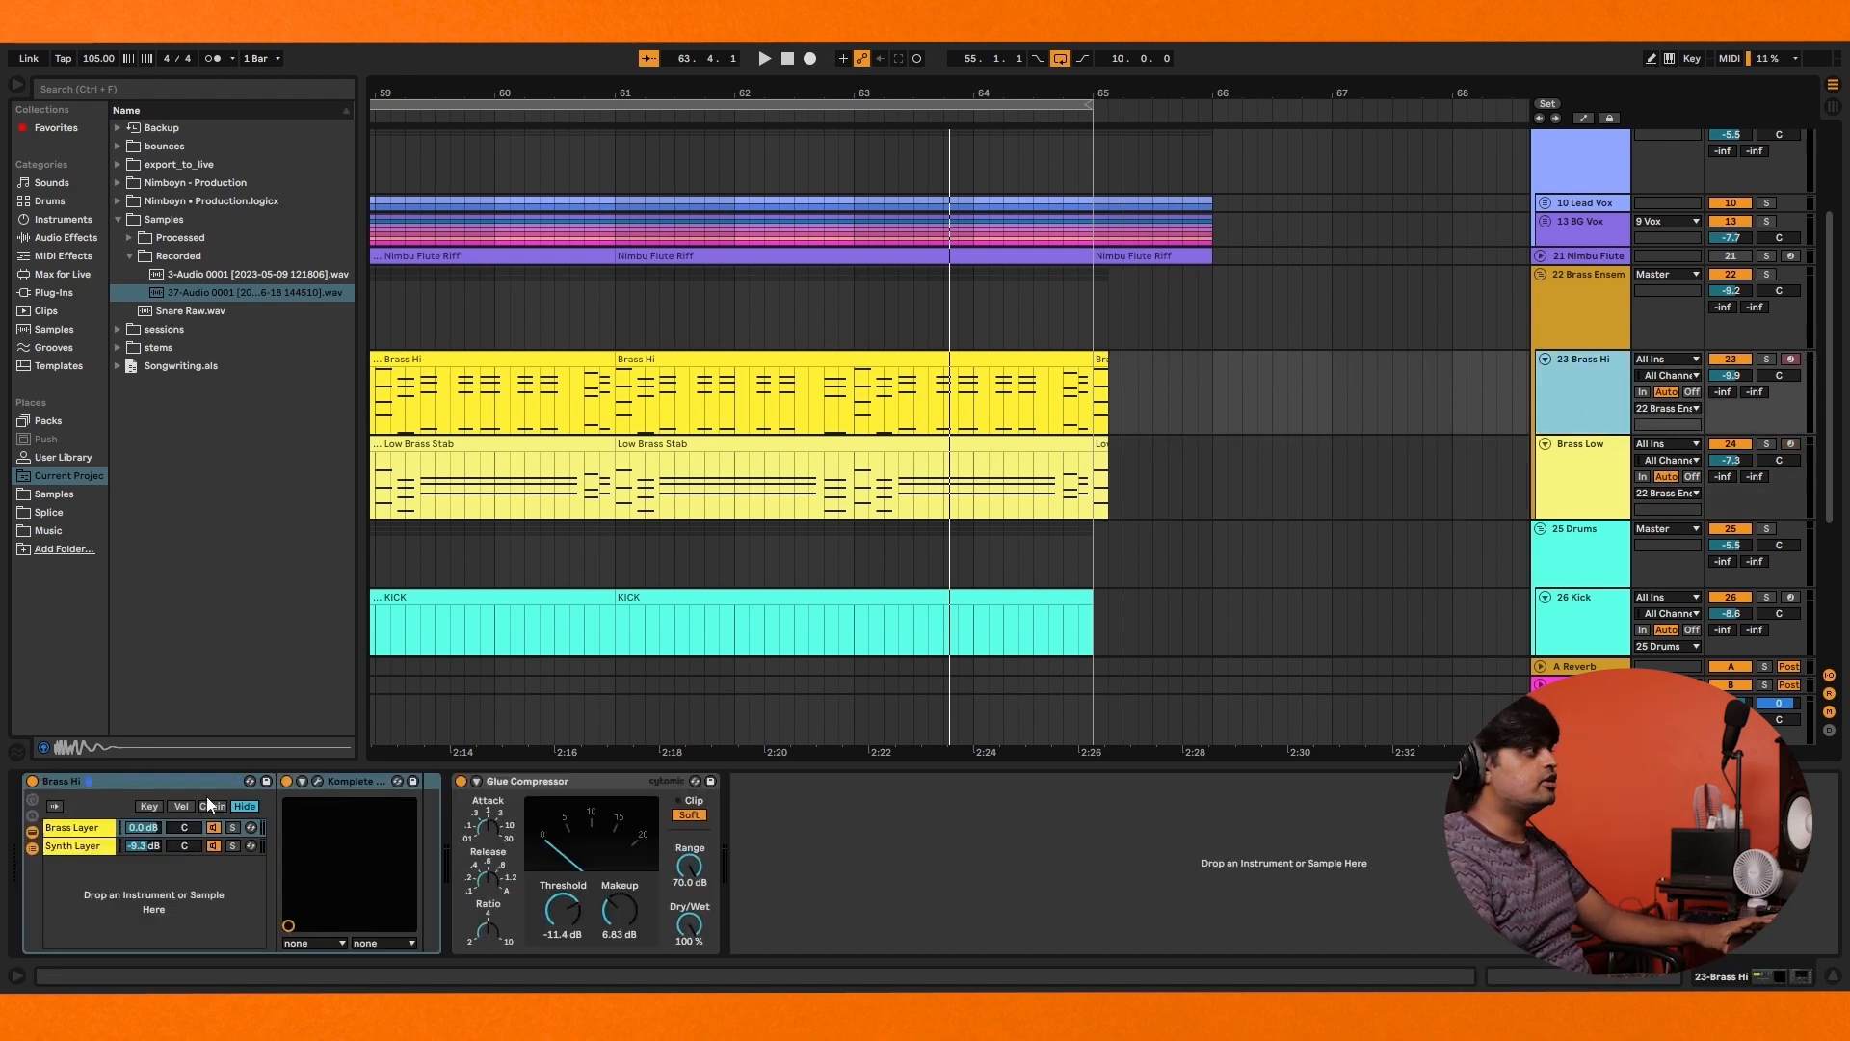
pyautogui.click(318, 781)
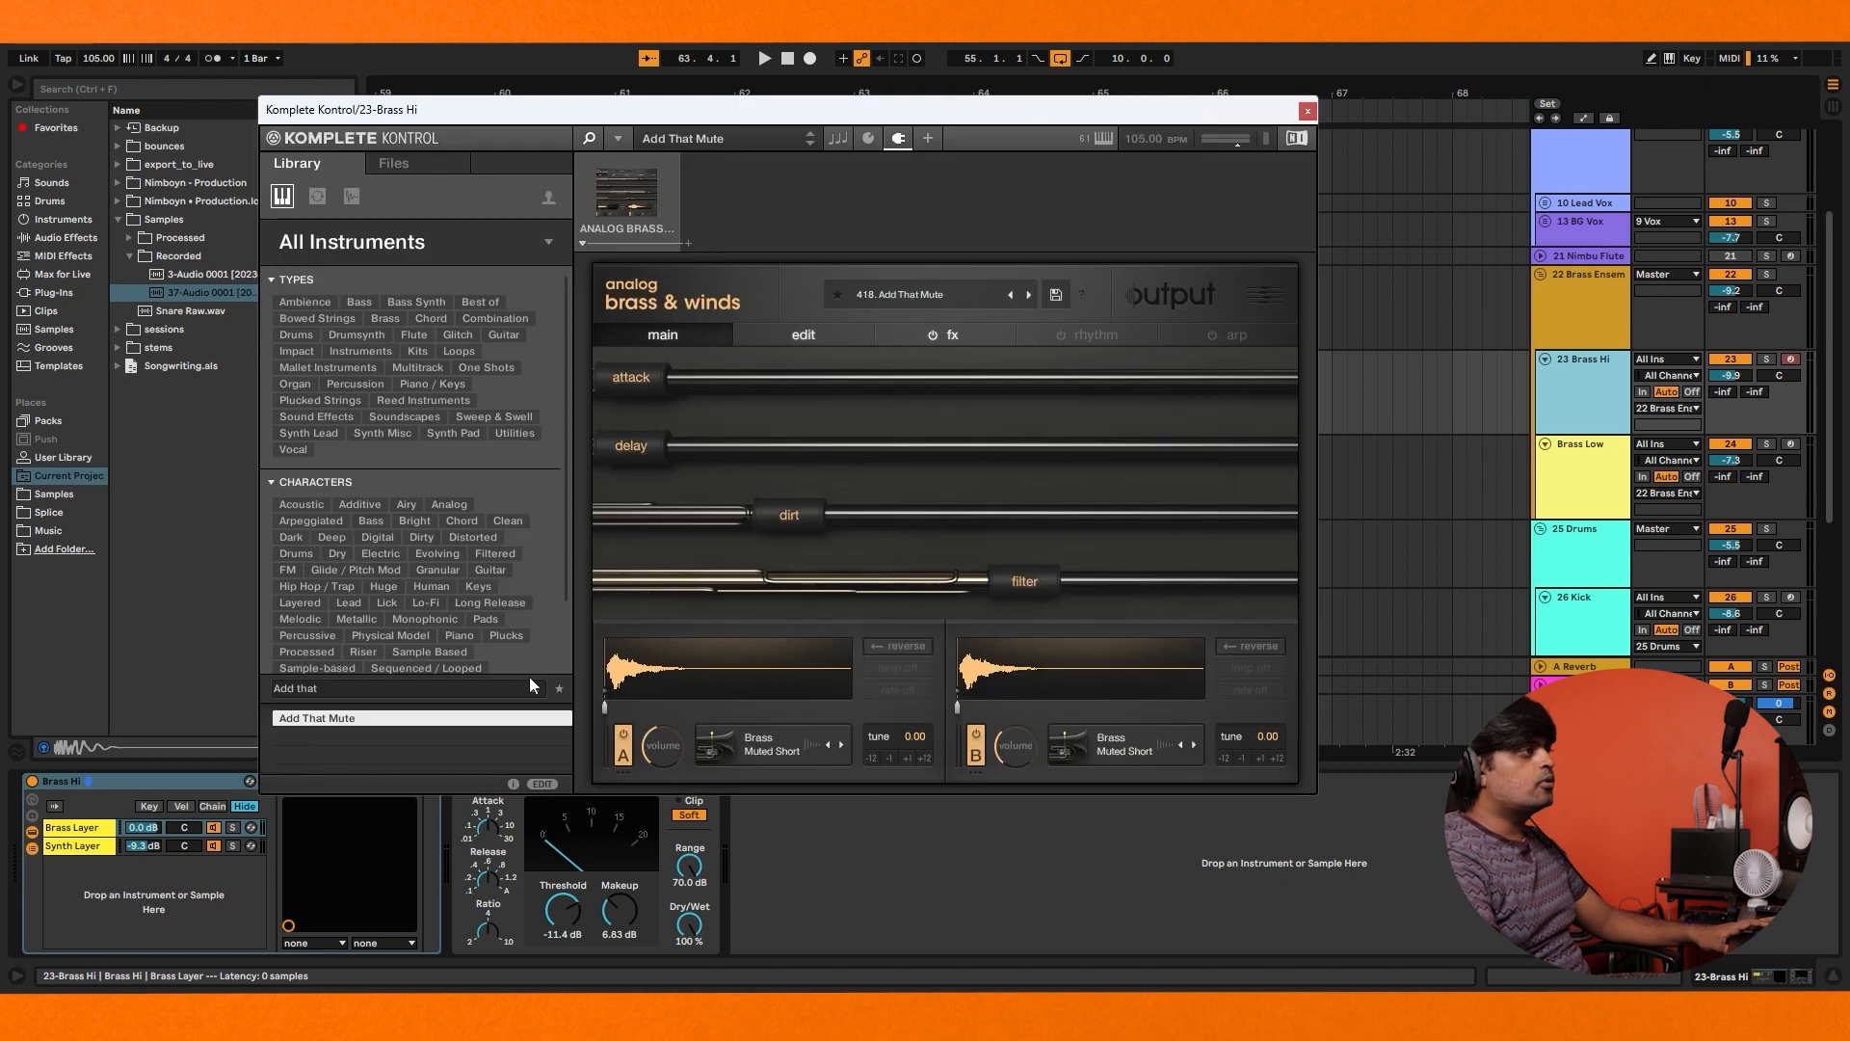